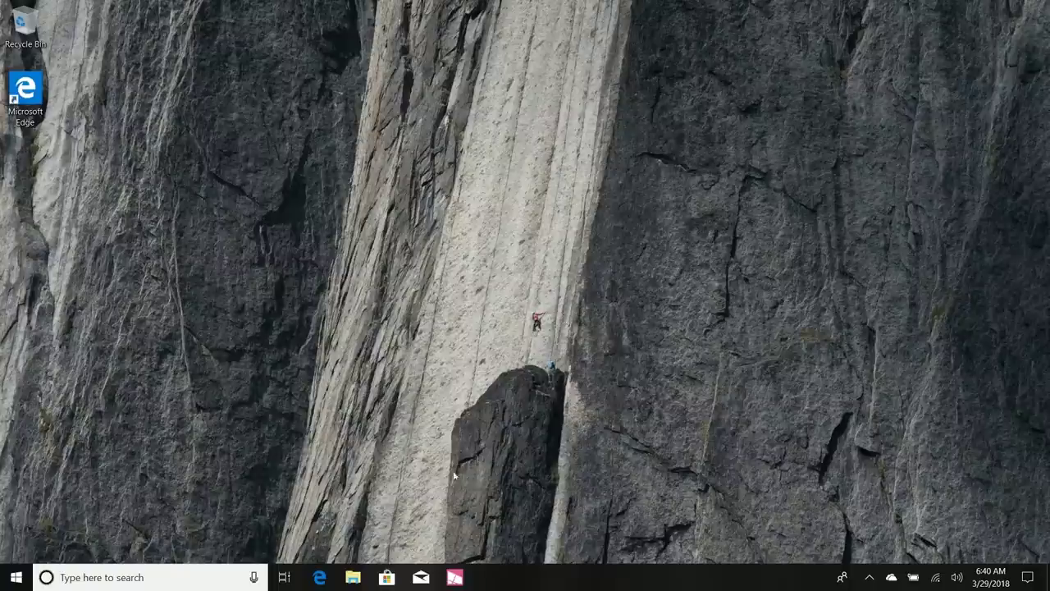
# - Open a File Explorer window, reposition it slightly on the desktop, and close it
pyautogui.press('super+e')
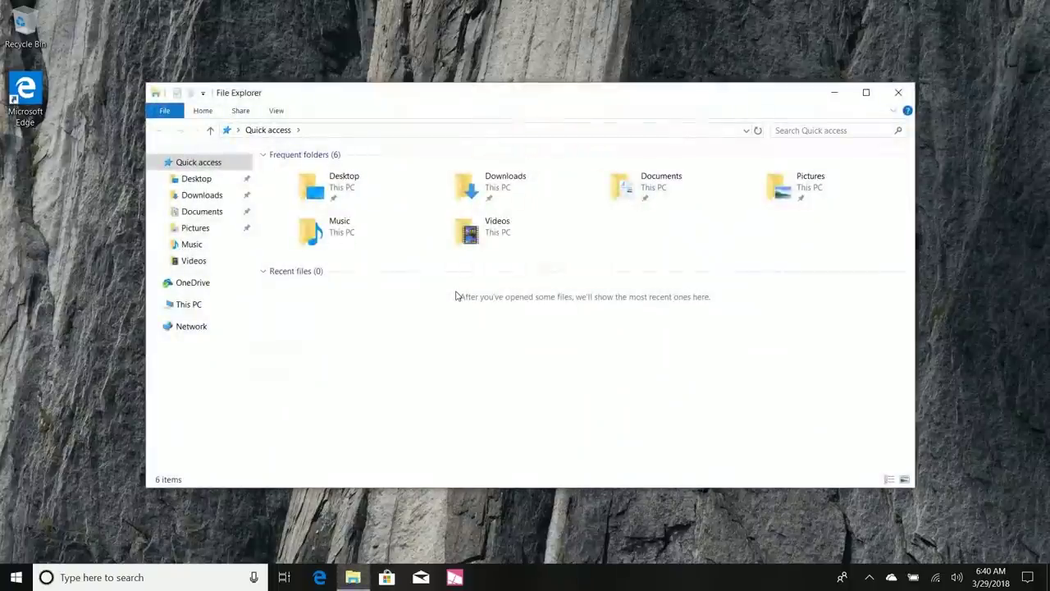
pyautogui.moveTo(481, 89)
pyautogui.mouseDown()
pyautogui.moveTo(434, 195)
pyautogui.moveTo(401, 221)
pyautogui.moveTo(347, 209)
pyautogui.moveTo(520, 218)
pyautogui.moveTo(554, 160)
pyautogui.moveTo(489, 86)
pyautogui.mouseUp()
pyautogui.click(916, 87)
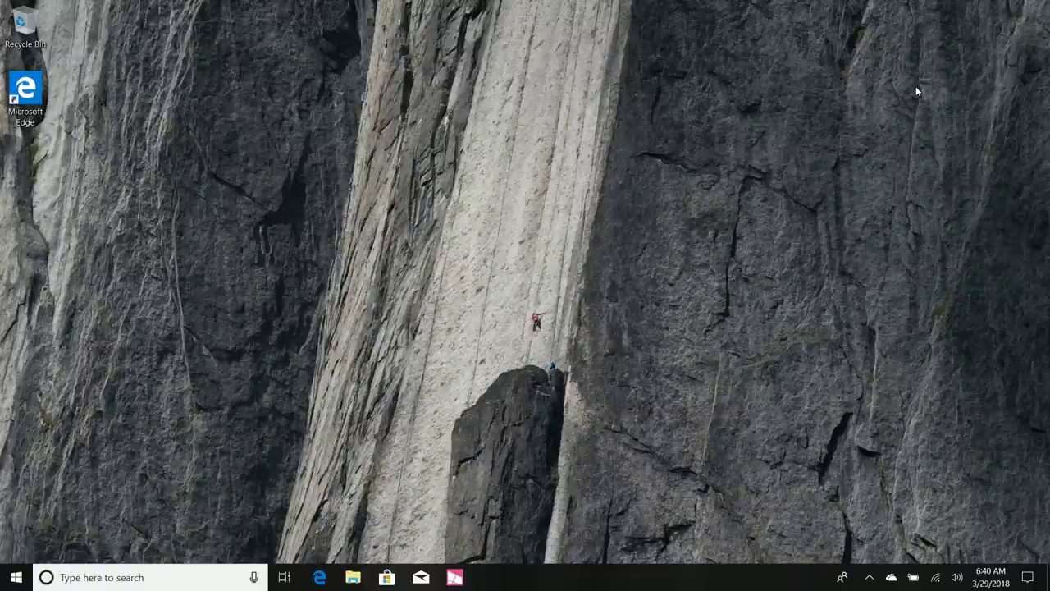
# - Open Windows Settings, view the Display page under System, and return to the Settings home
pyautogui.press('super')
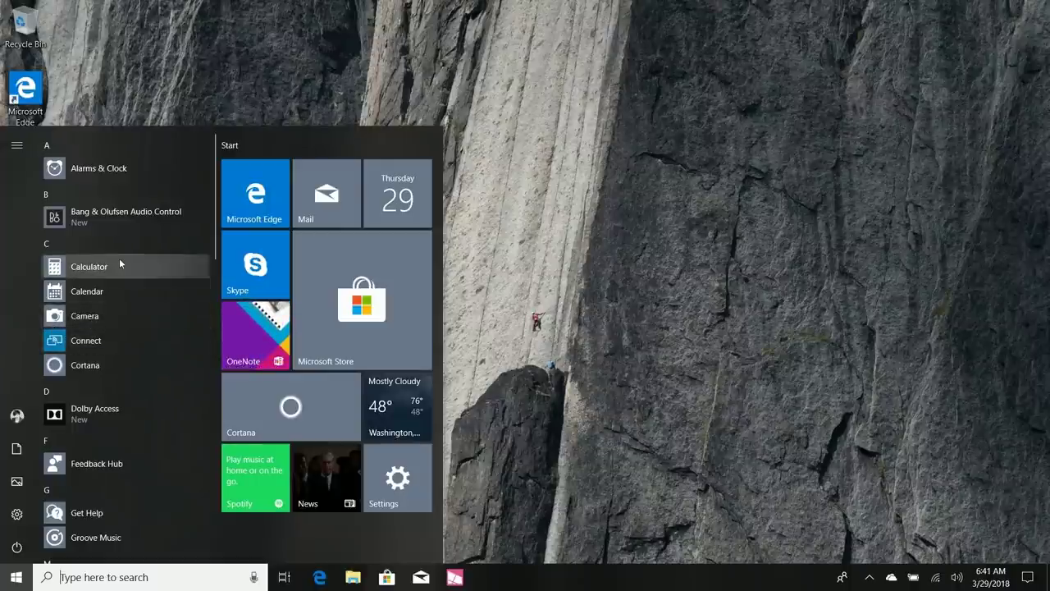
pyautogui.click(16, 513)
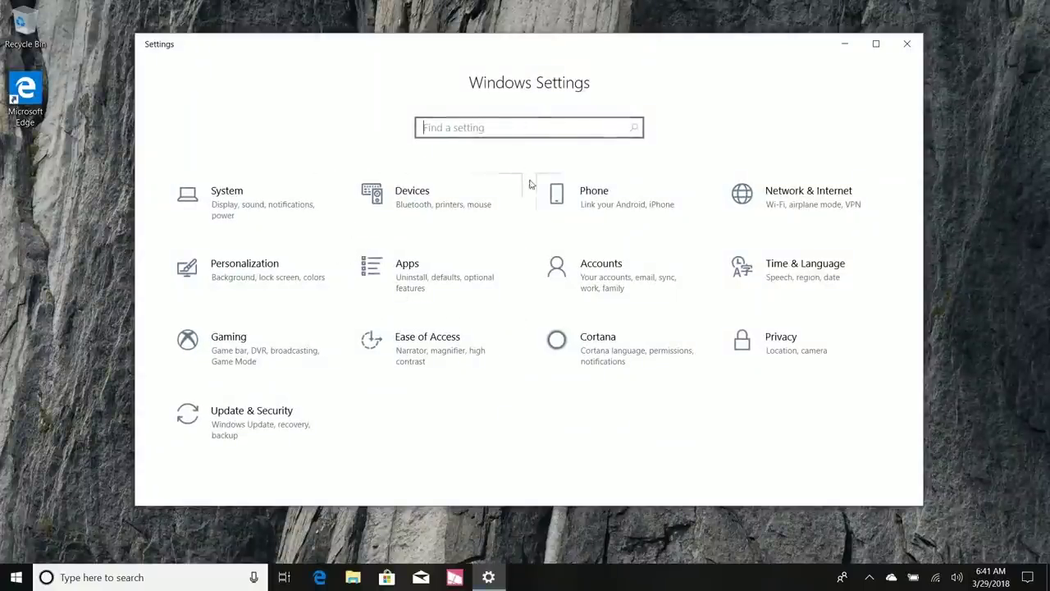
pyautogui.click(292, 205)
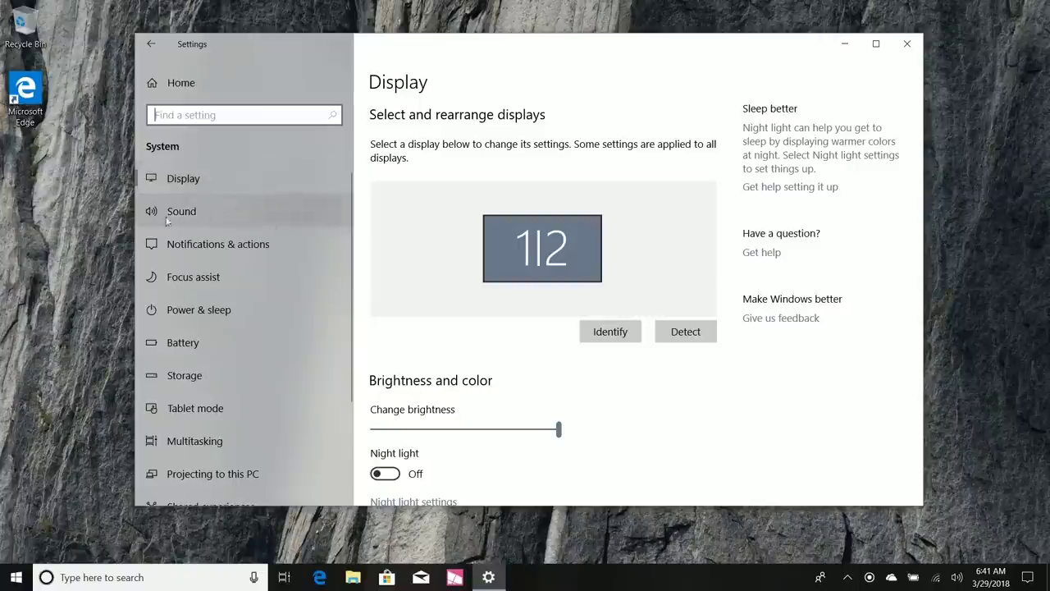
pyautogui.click(197, 84)
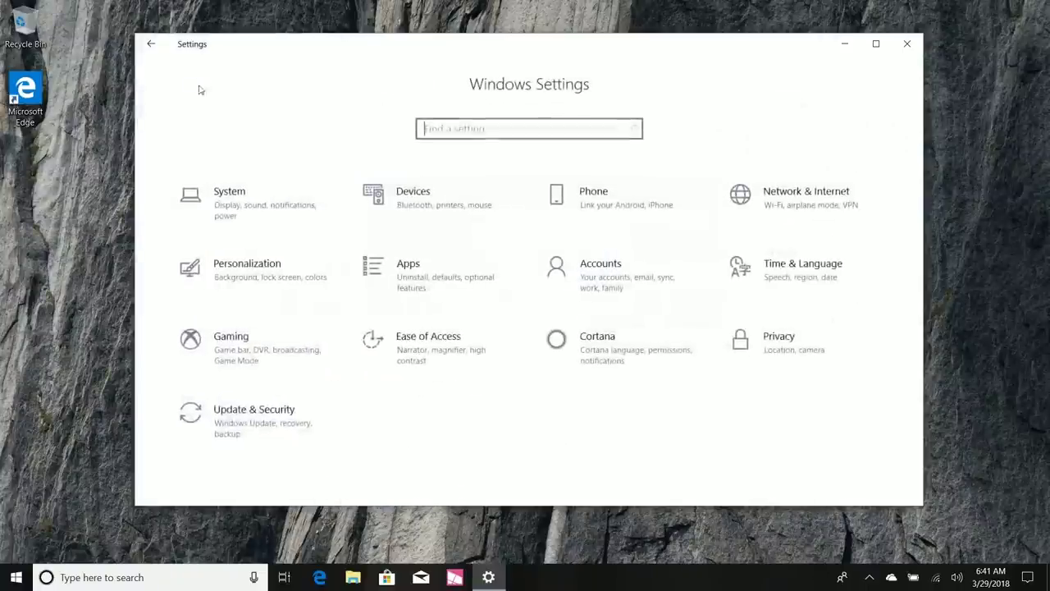
# - Show the taskbar's clock and calendar flyout and dismiss it
pyautogui.click(983, 572)
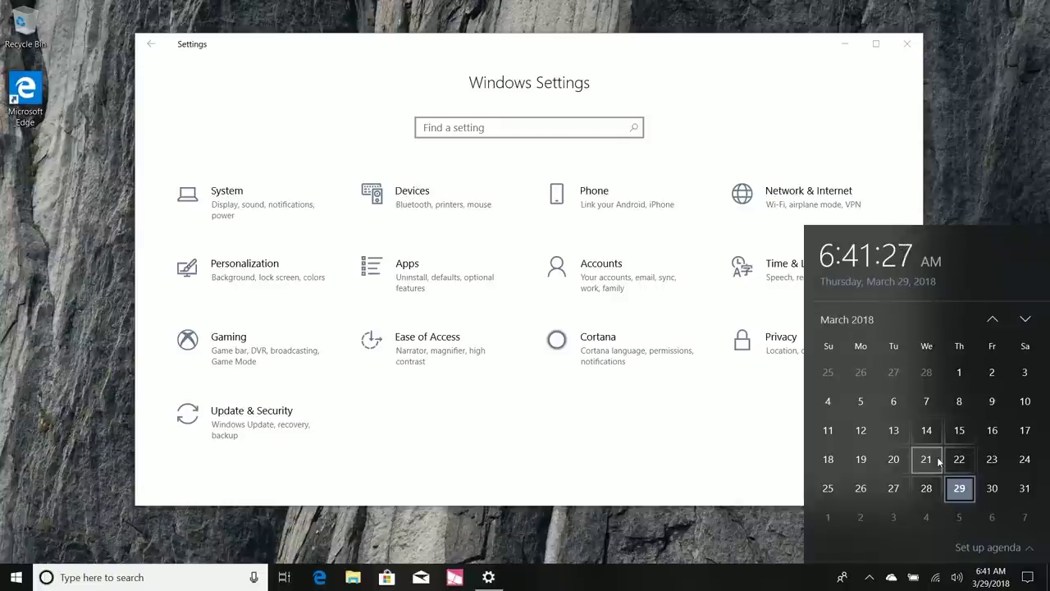
pyautogui.click(465, 430)
# - Turn off Transparency effects in the Colors personalization settings and inspect the calendar flyout's background
pyautogui.click(290, 296)
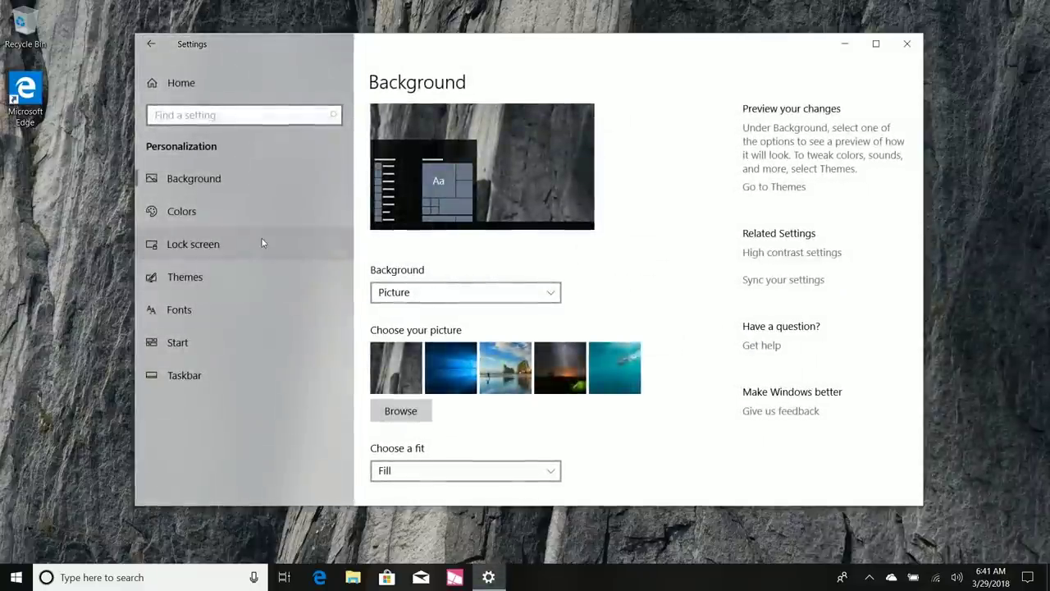
pyautogui.click(242, 211)
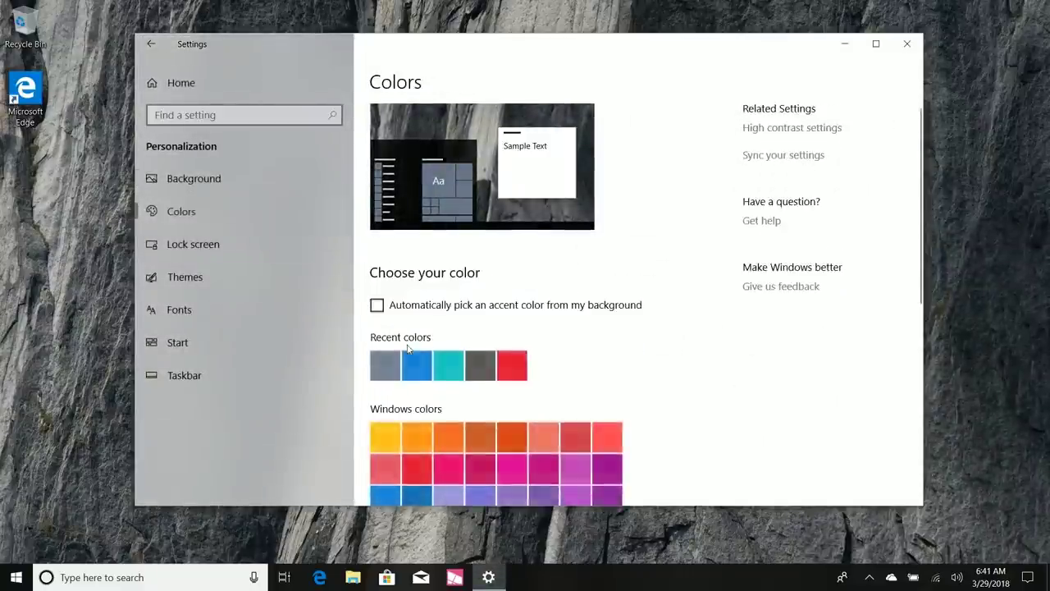
pyautogui.scroll(-5, 408, 348)
pyautogui.click(390, 280)
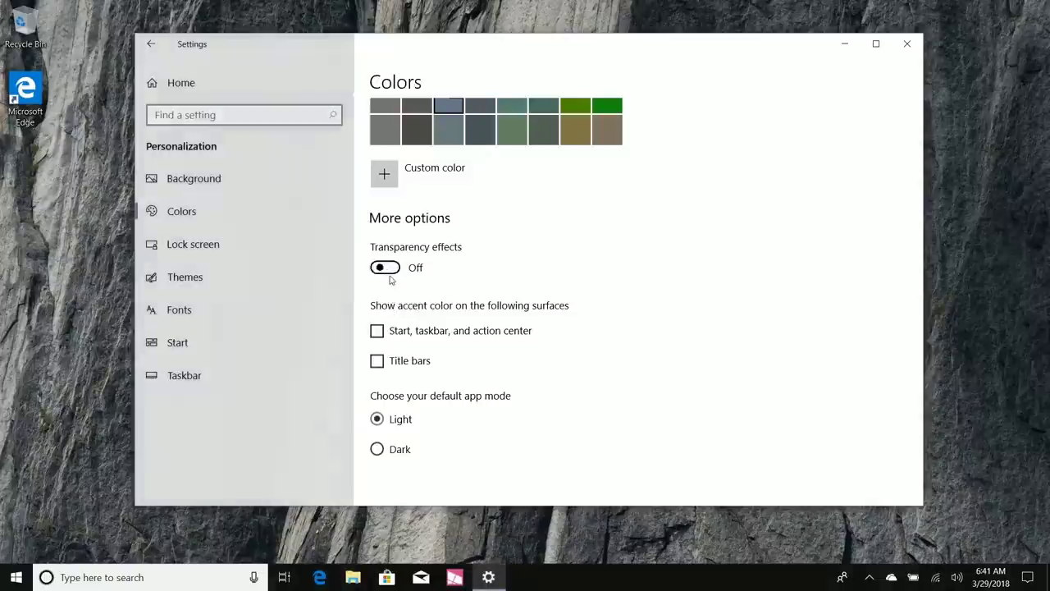
pyautogui.click(989, 577)
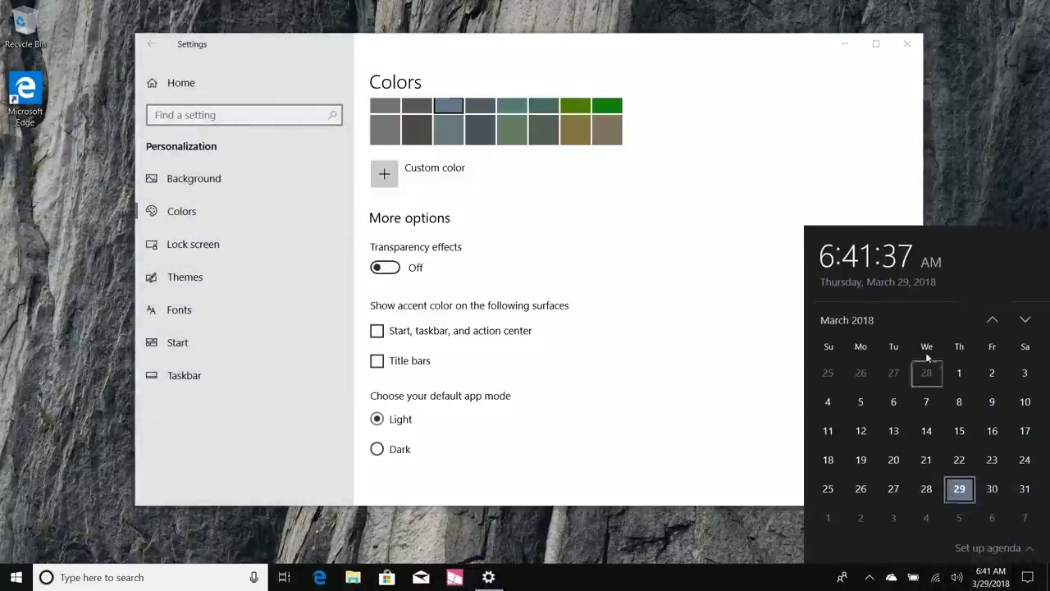
# - Turn Transparency effects back on and minimize the Settings window
pyautogui.click(386, 268)
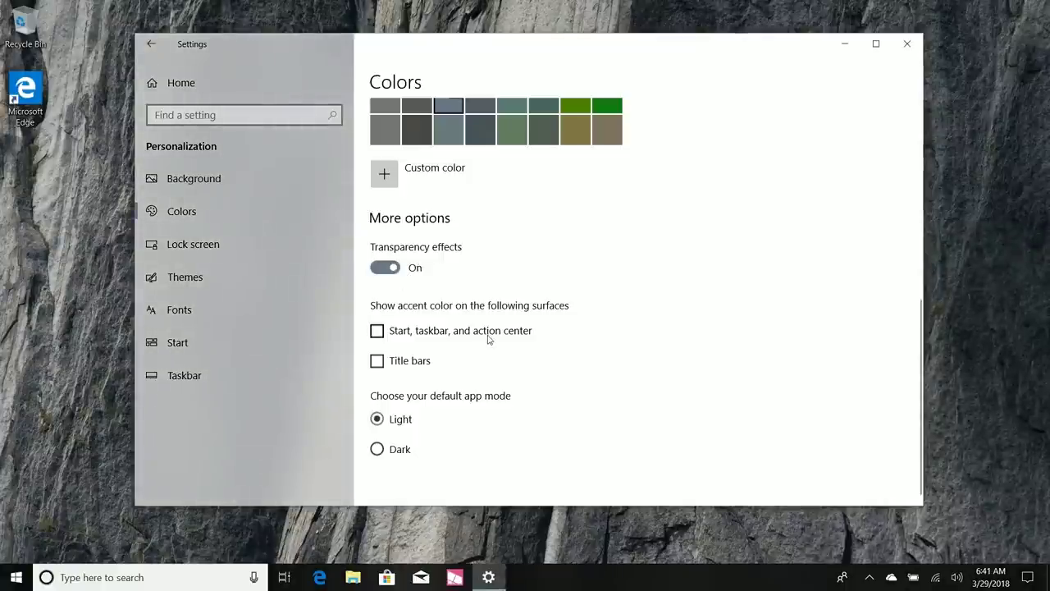
pyautogui.click(844, 44)
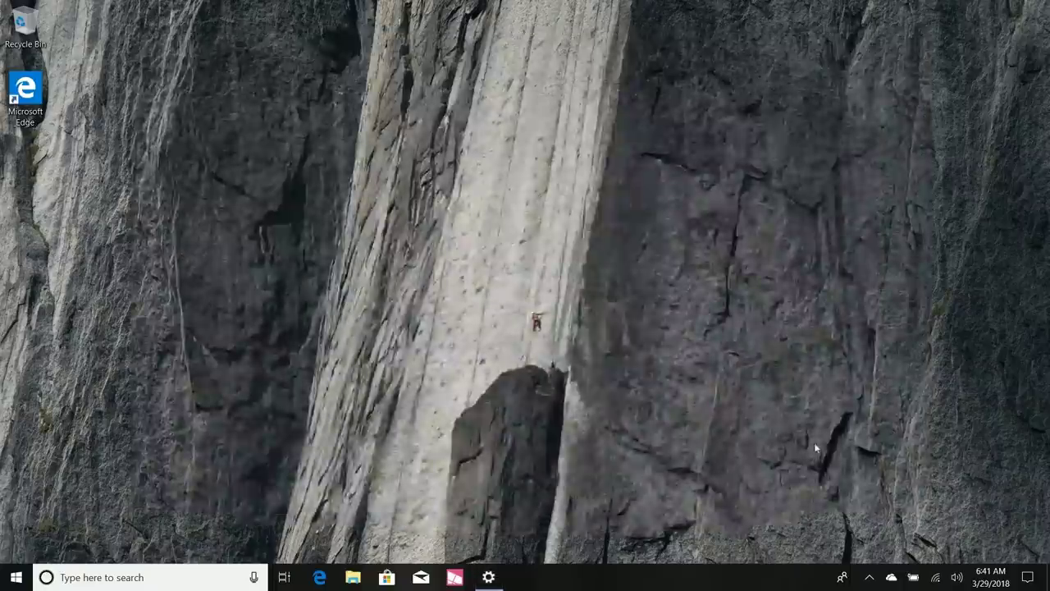
# - Open the taskbar's People flyout to view the suggested contacts and the connected apps
pyautogui.click(842, 577)
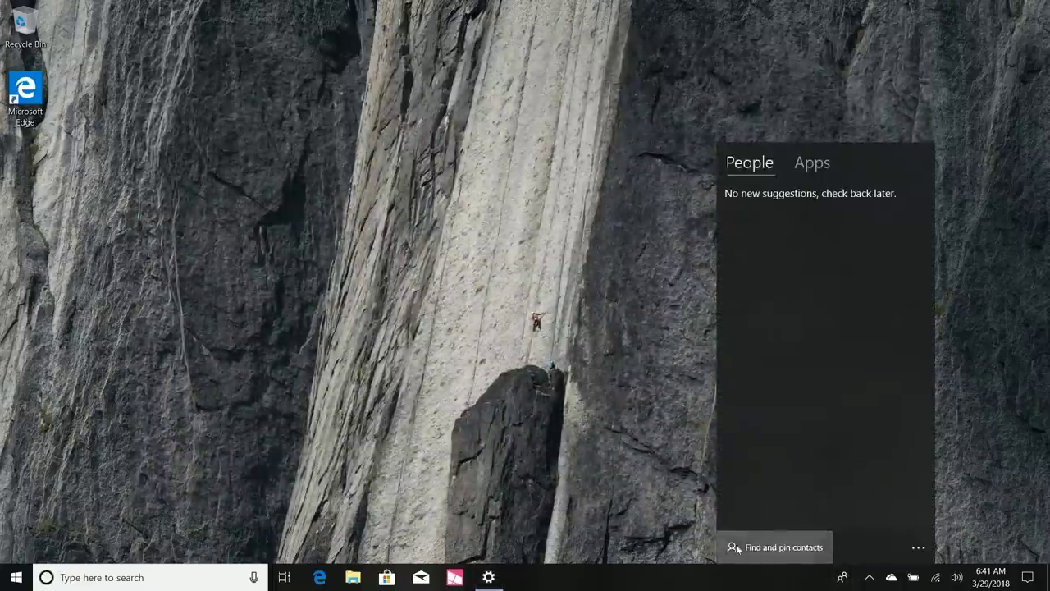
pyautogui.click(320, 578)
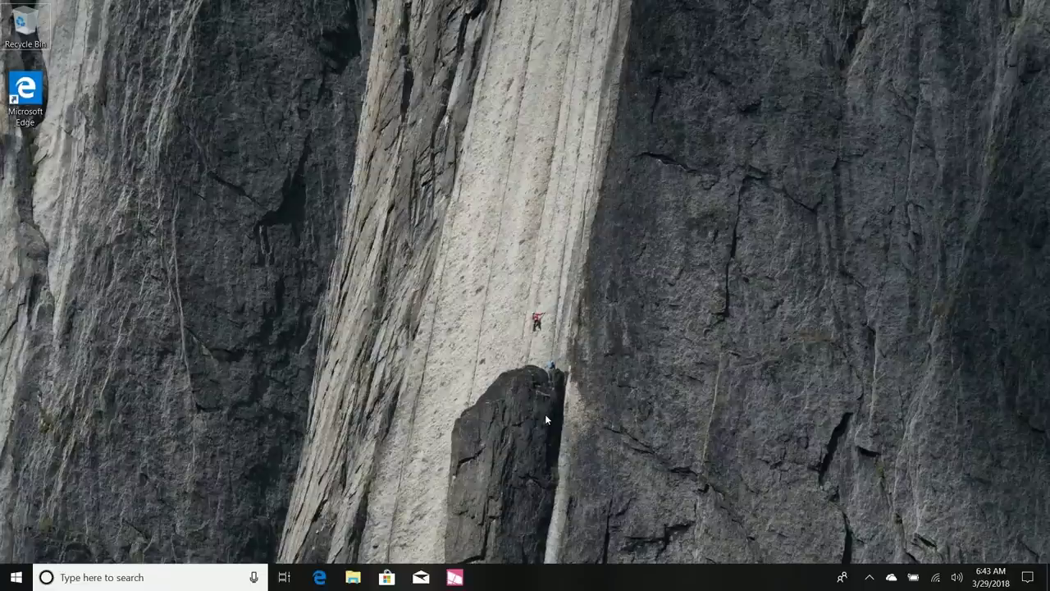
pyautogui.click(842, 576)
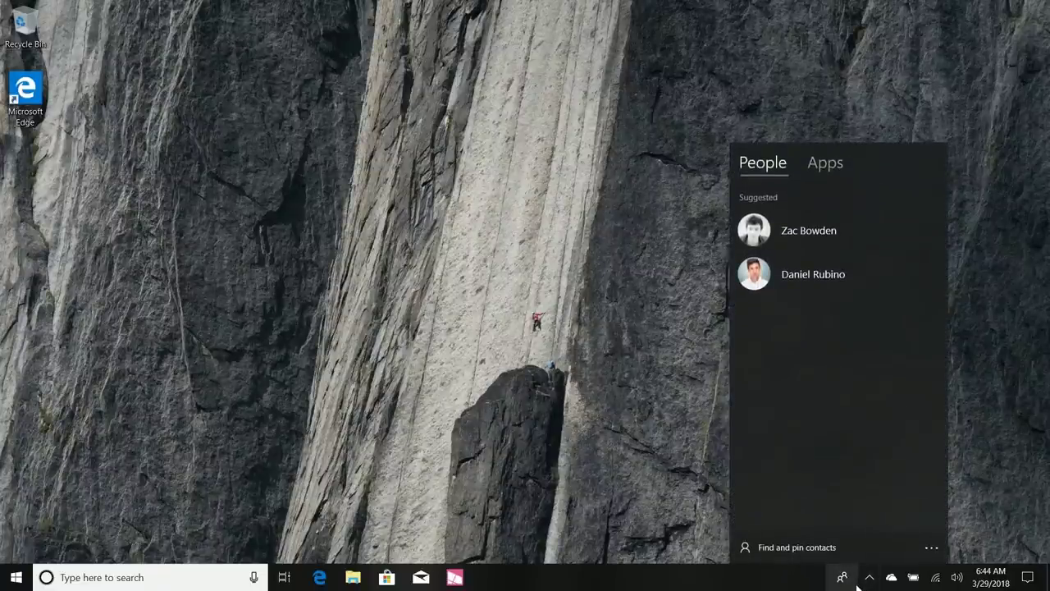
pyautogui.moveTo(811, 140); pyautogui.dragTo(827, 404)
pyautogui.click(842, 577)
pyautogui.click(826, 162)
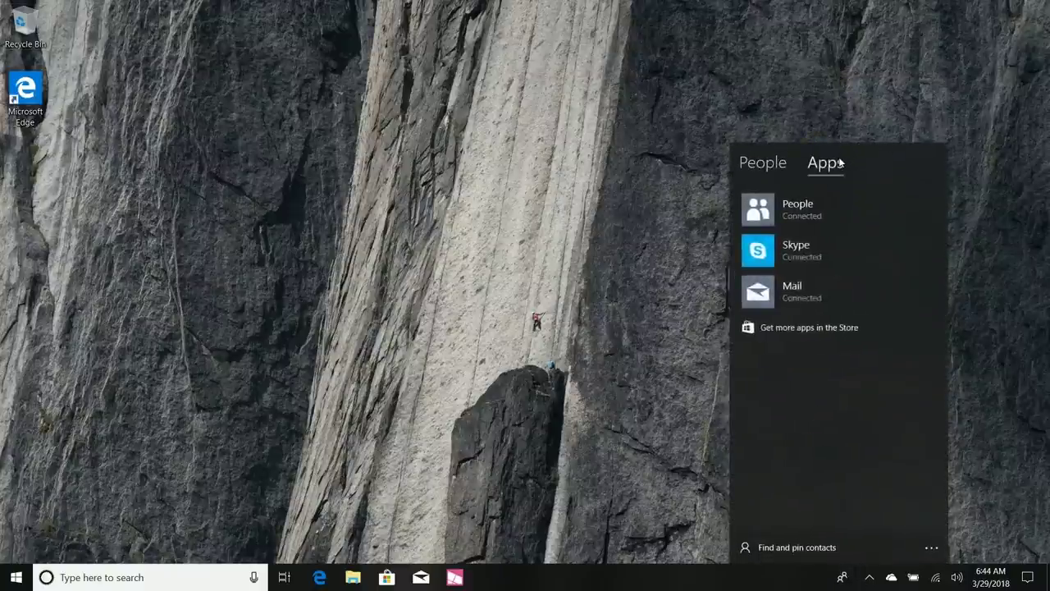
# - View the Microsoft Store's selection of further apps that work with People, and close the Store
pyautogui.click(792, 335)
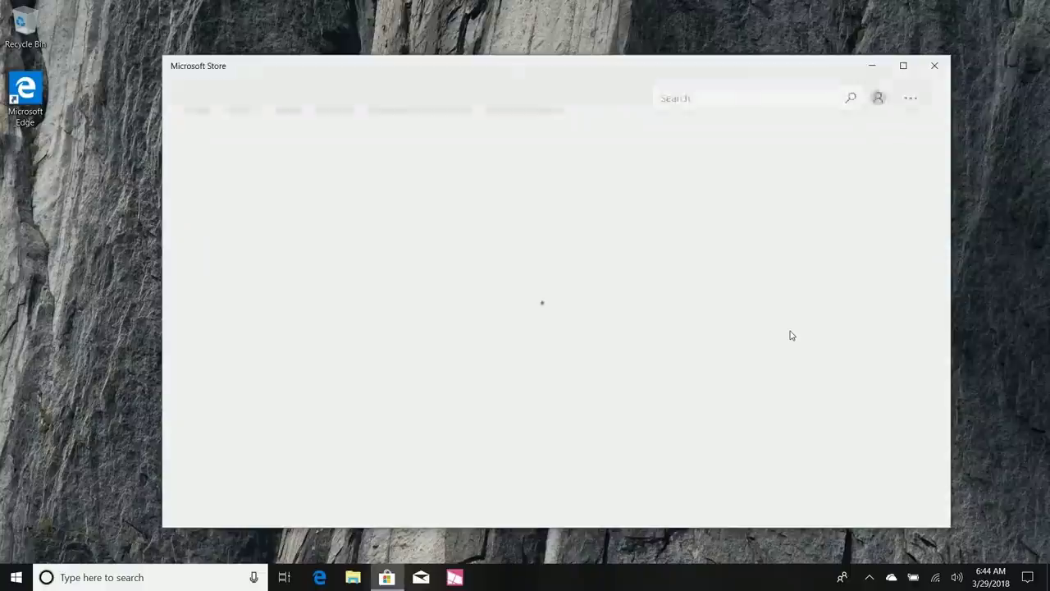
pyautogui.moveTo(584, 68); pyautogui.dragTo(565, 58)
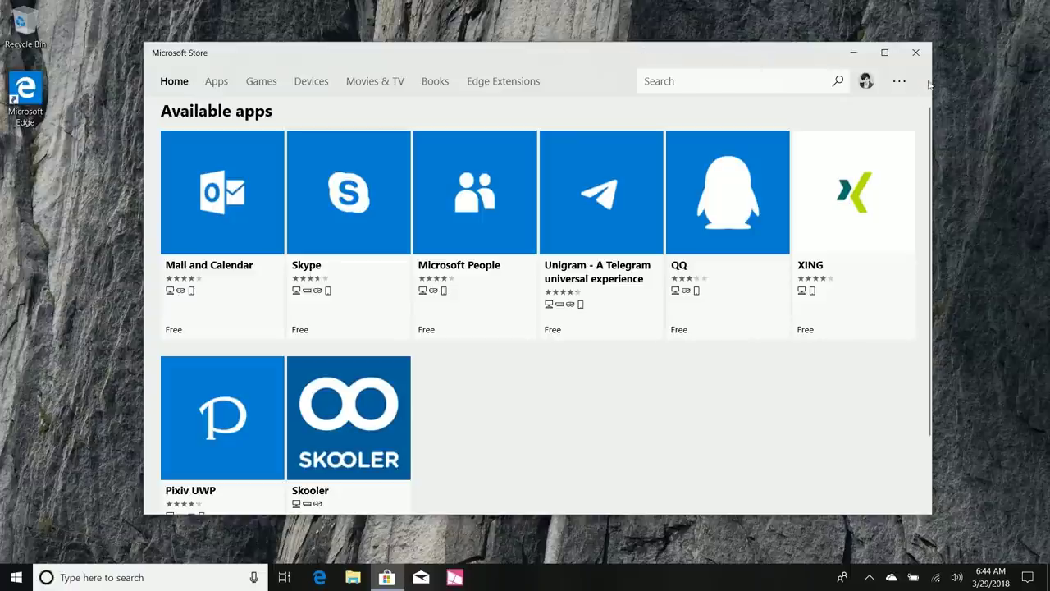
pyautogui.click(916, 54)
# - Pin both suggested contacts to the taskbar from the People flyout and close the contact card
pyautogui.click(829, 586)
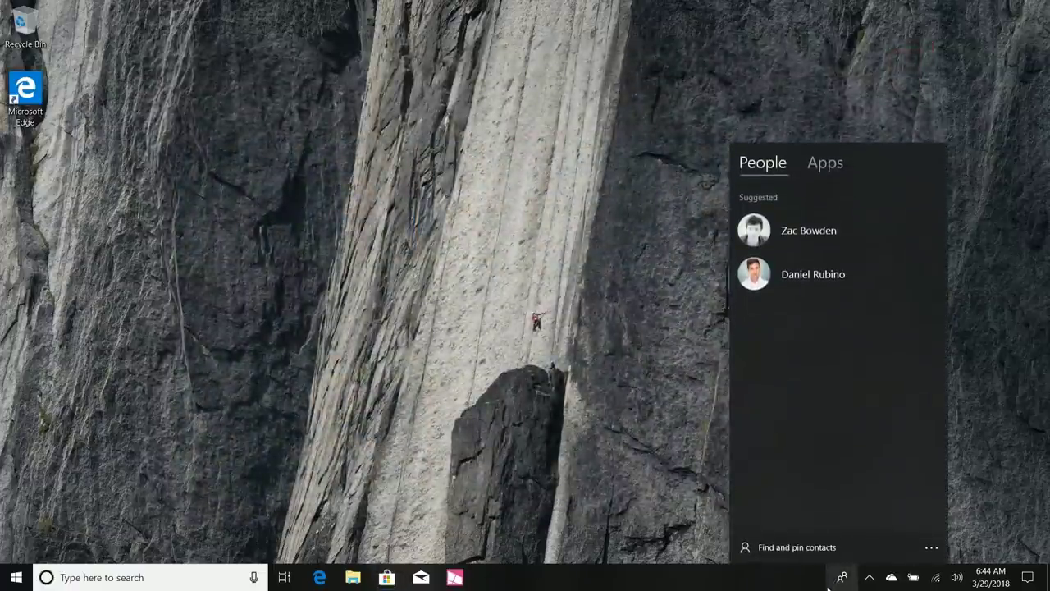
pyautogui.click(759, 228)
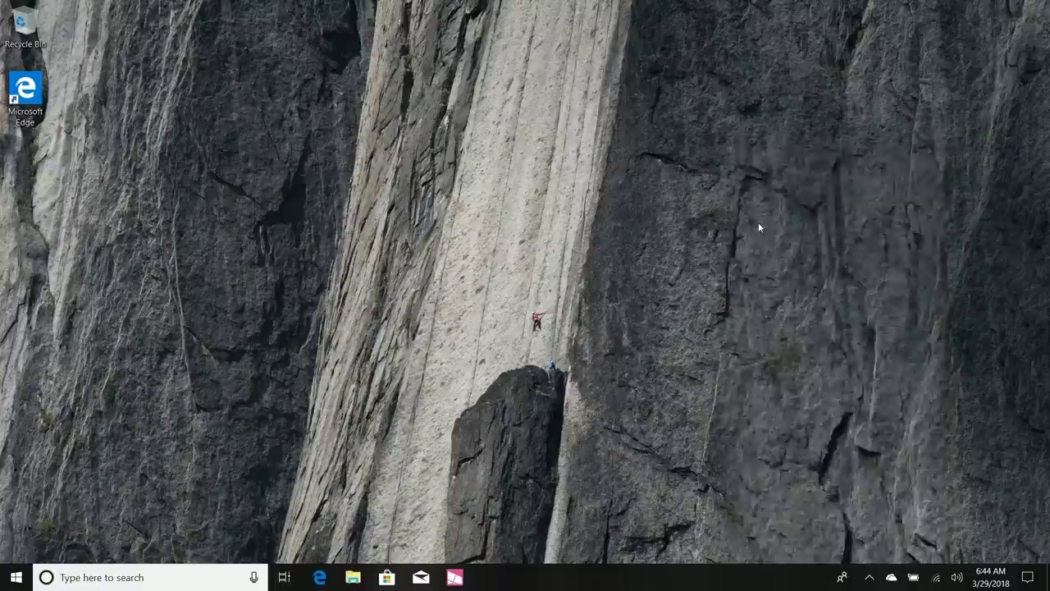
pyautogui.click(842, 577)
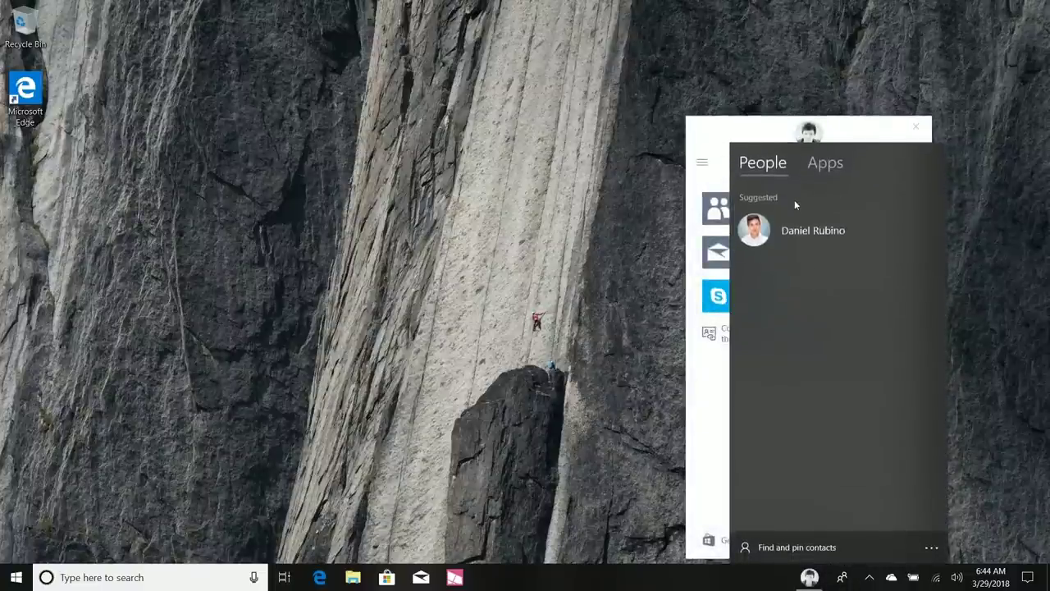
pyautogui.click(790, 228)
pyautogui.click(914, 127)
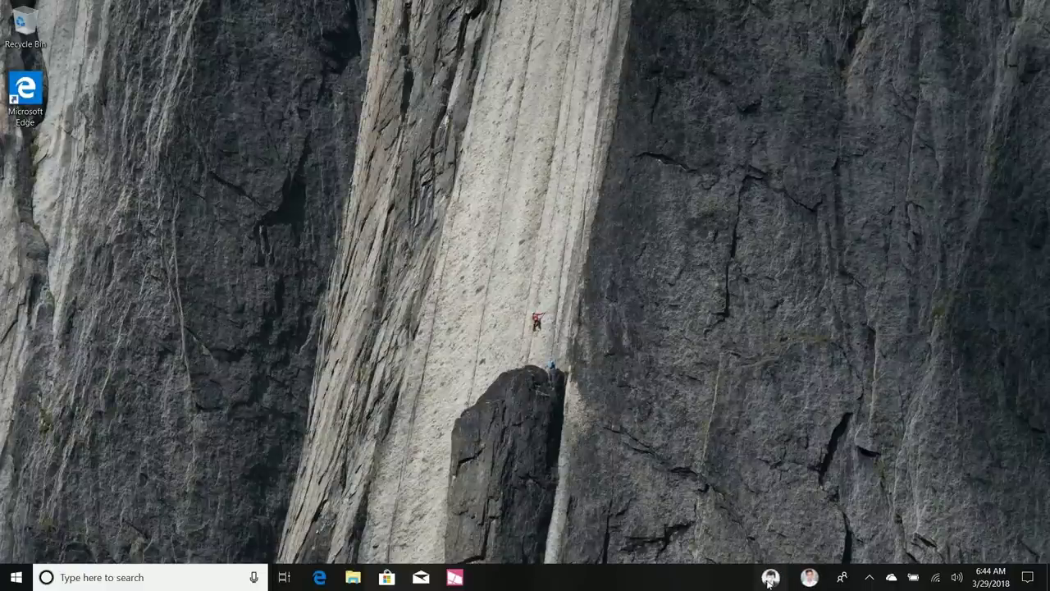
# - Unpin the contact with the black-and-white photo from the taskbar
pyautogui.moveTo(815, 583); pyautogui.dragTo(769, 581)
pyautogui.rightClick(770, 581)
pyautogui.click(717, 550)
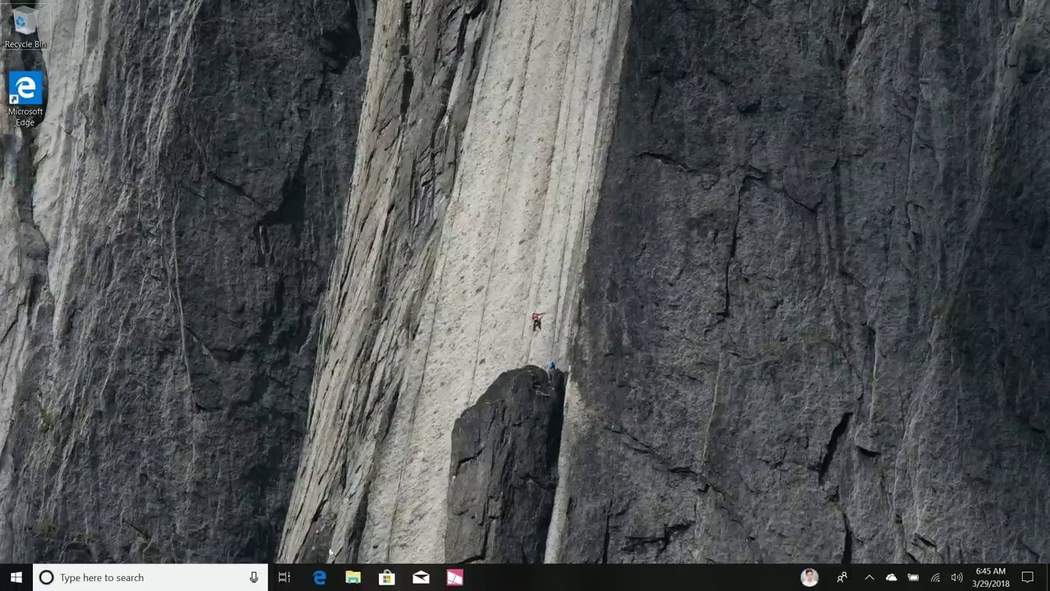
# - Search for "windows central" in Cortana's taskbar search and clear the query
pyautogui.click(138, 578)
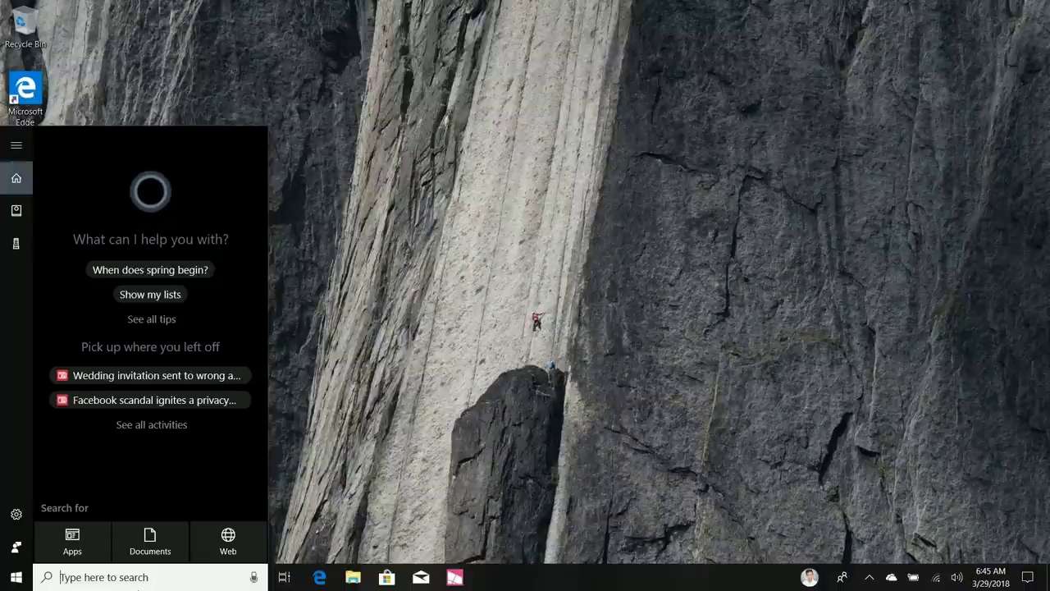
pyautogui.write('windows central')
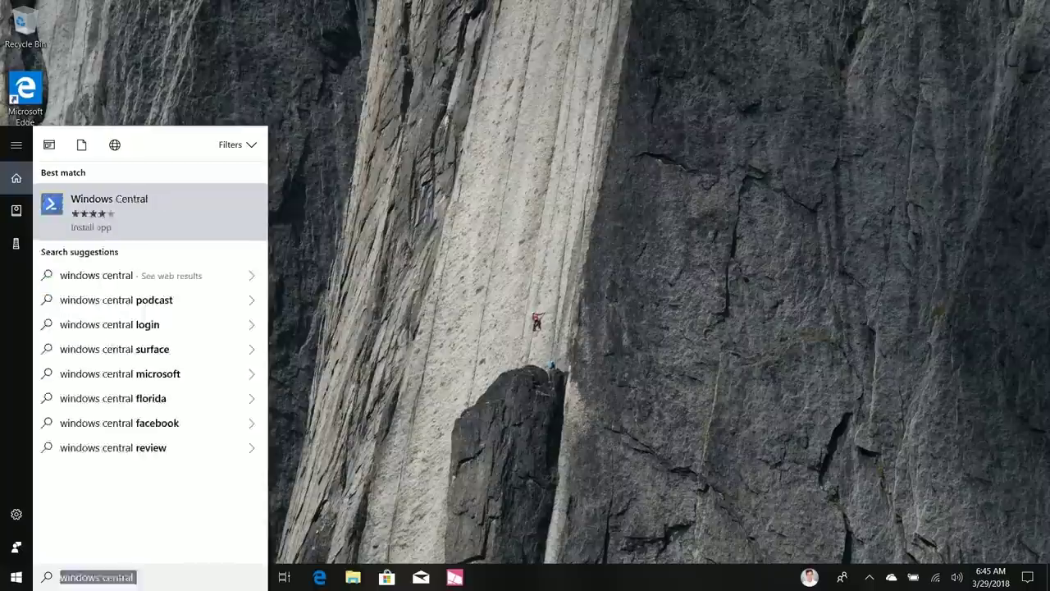
pyautogui.press('BackSpace')
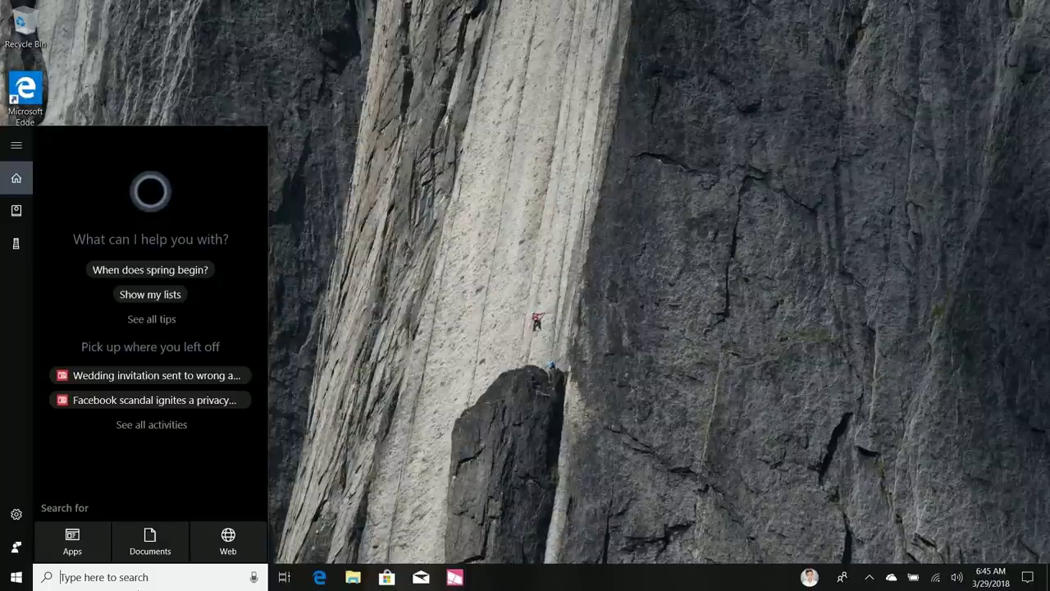
# - Show the Action Center with its notifications and quick actions, and close it
pyautogui.press('super+a')
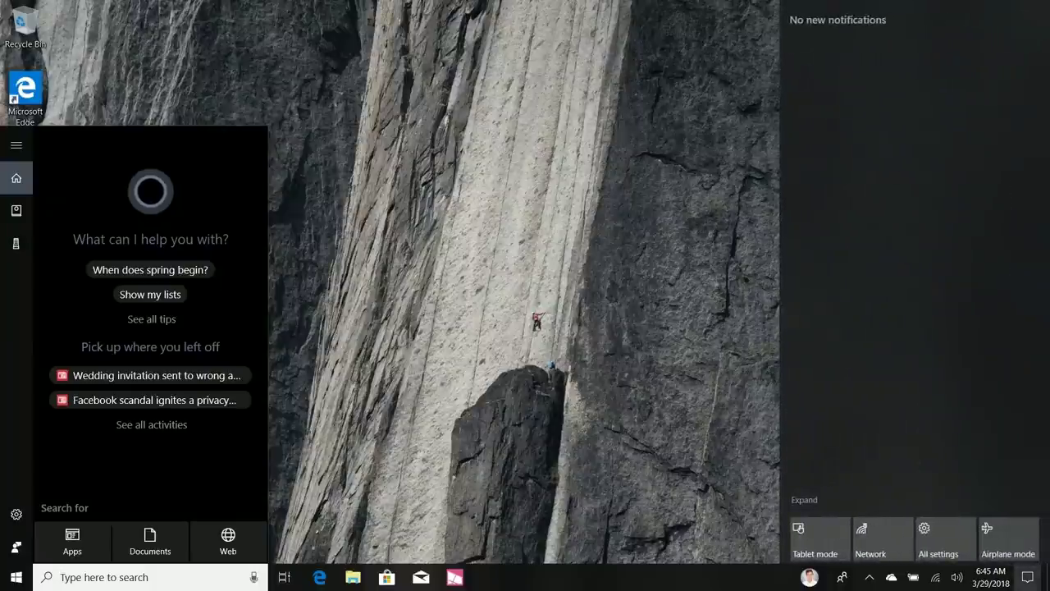
pyautogui.press('super+a')
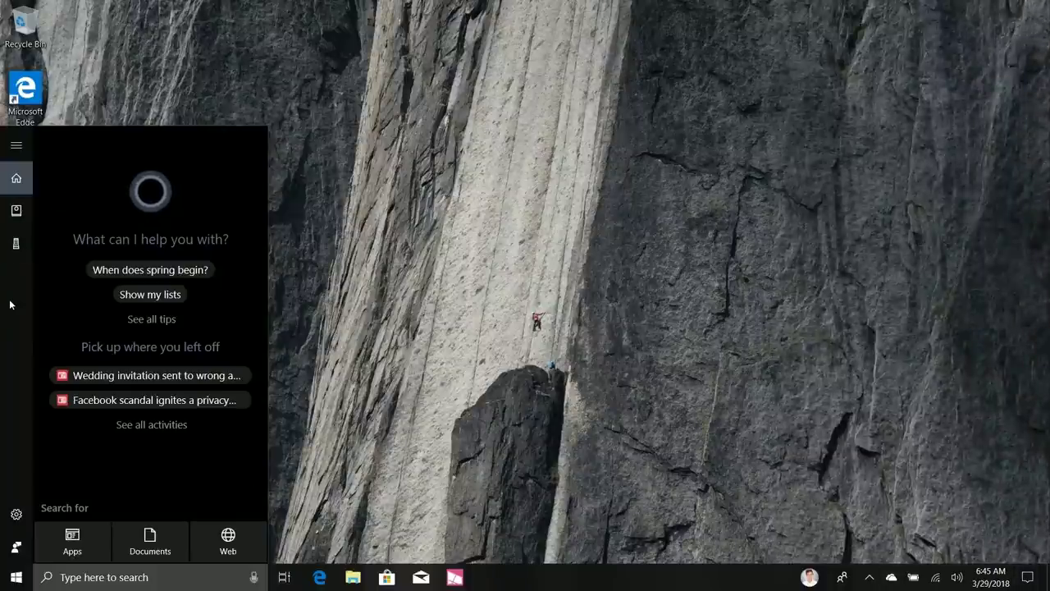
# - Examine the Organizer and the available skills in Cortana's Notebook, and return to Cortana's home view
pyautogui.click(16, 210)
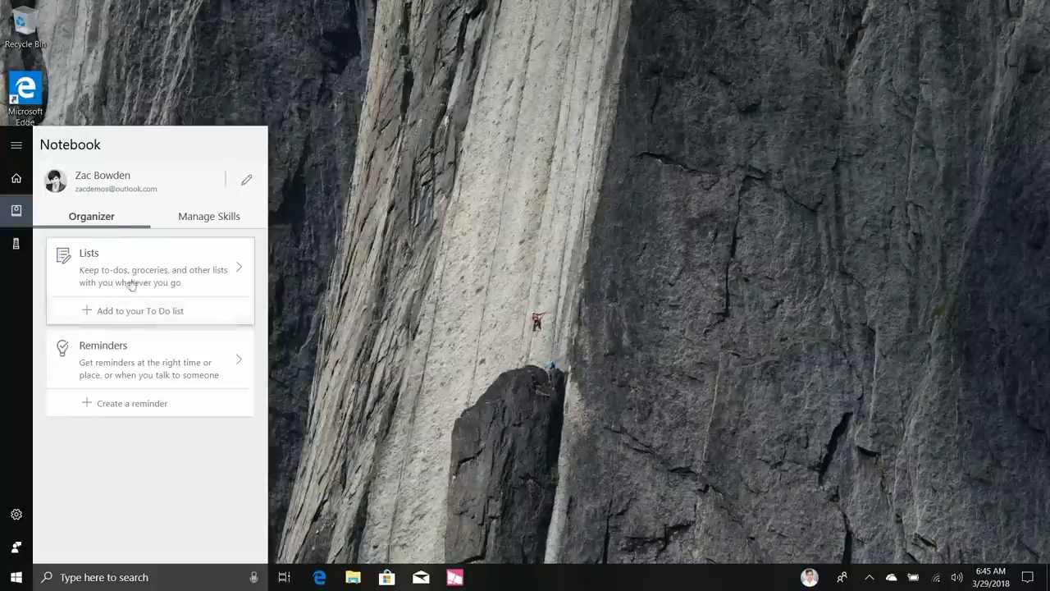
pyautogui.click(176, 220)
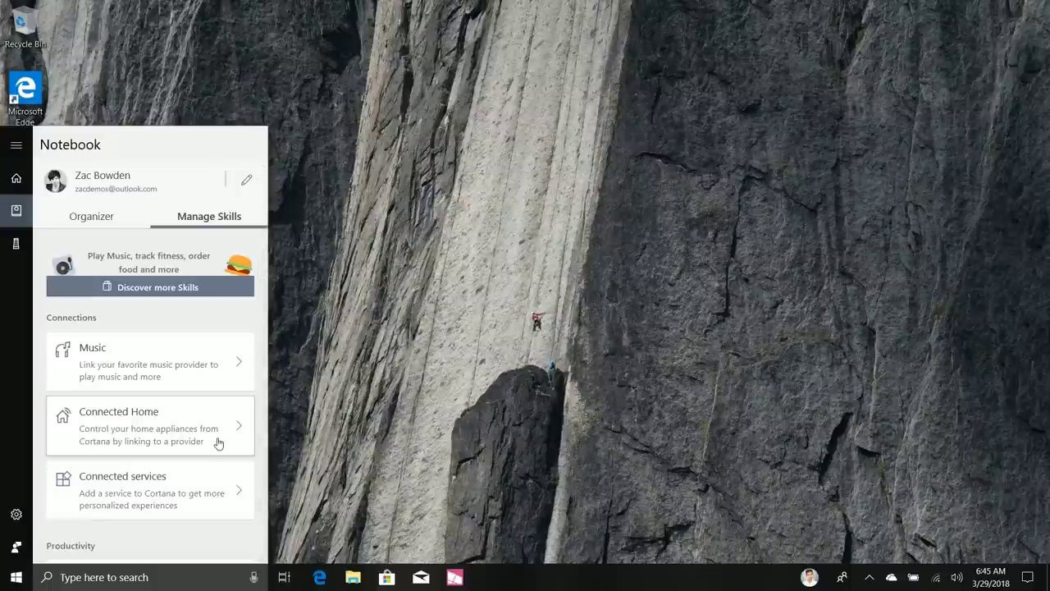
pyautogui.scroll(-1, 218, 443)
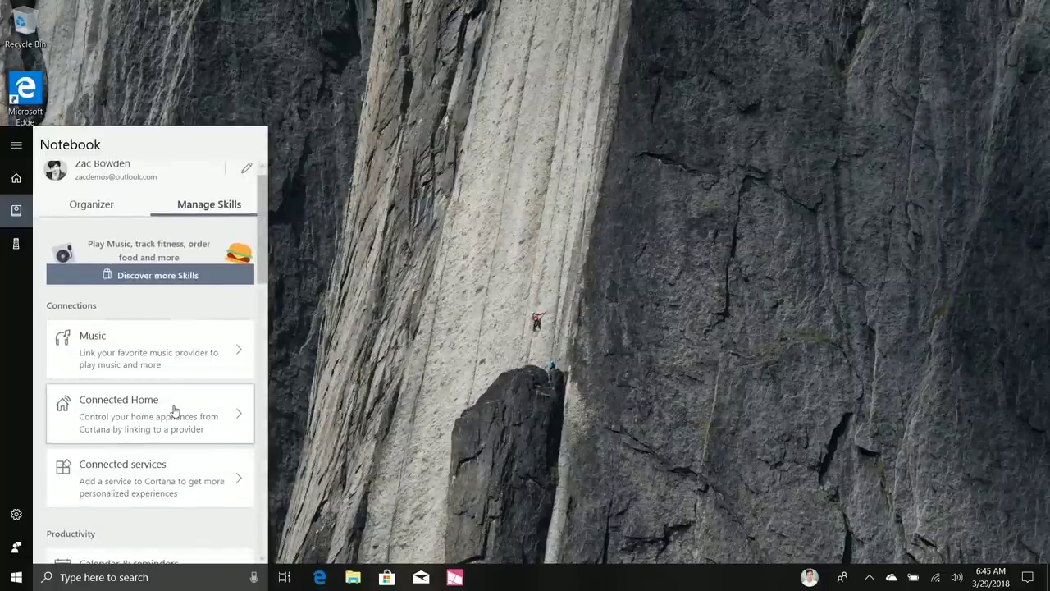
pyautogui.scroll(-4, 165, 462)
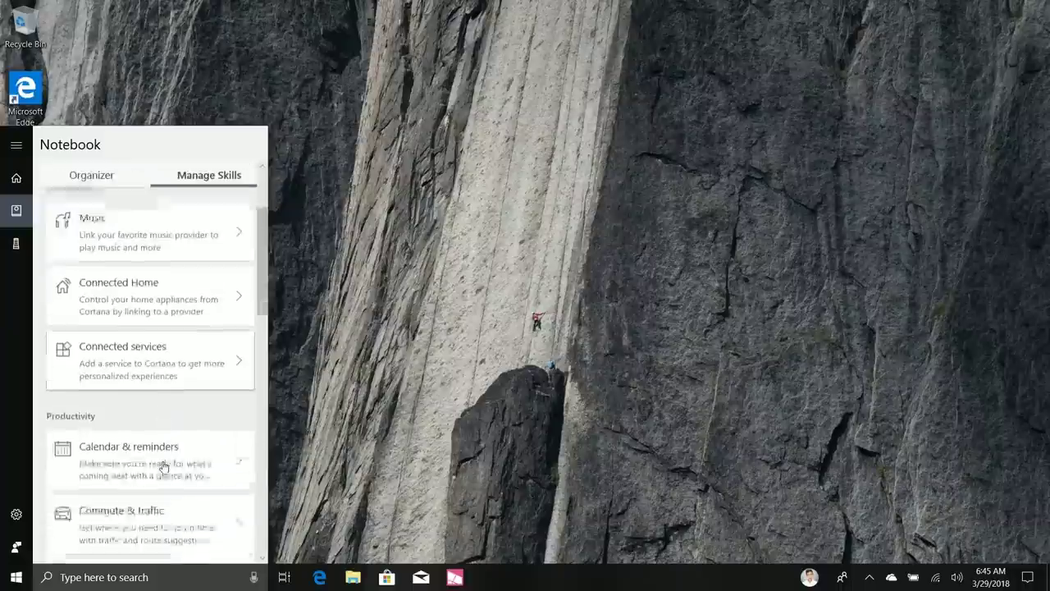
pyautogui.scroll(-4, 163, 466)
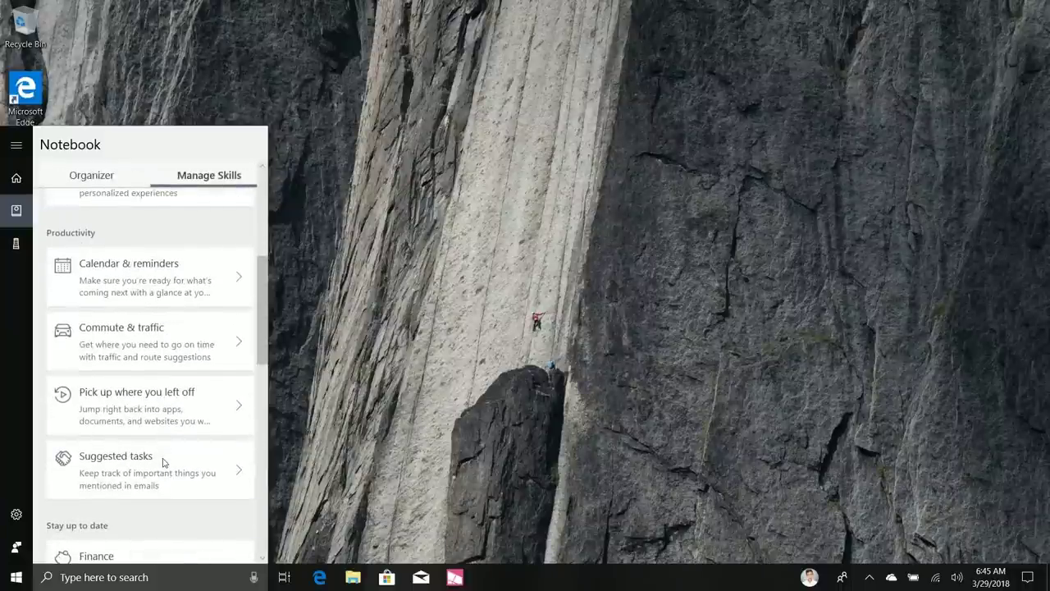
pyautogui.scroll(-3, 163, 462)
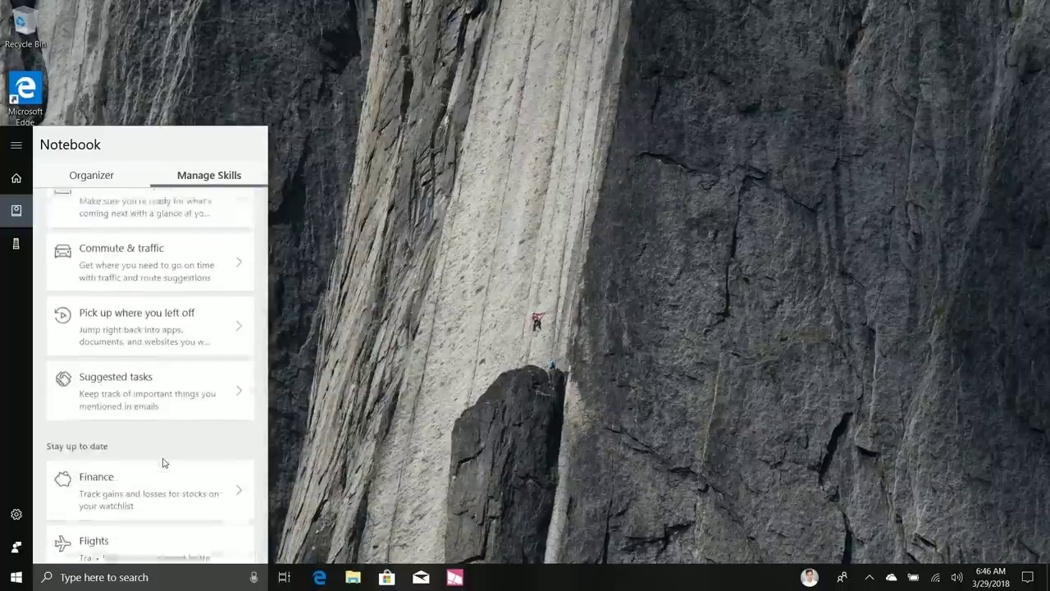
pyautogui.click(23, 174)
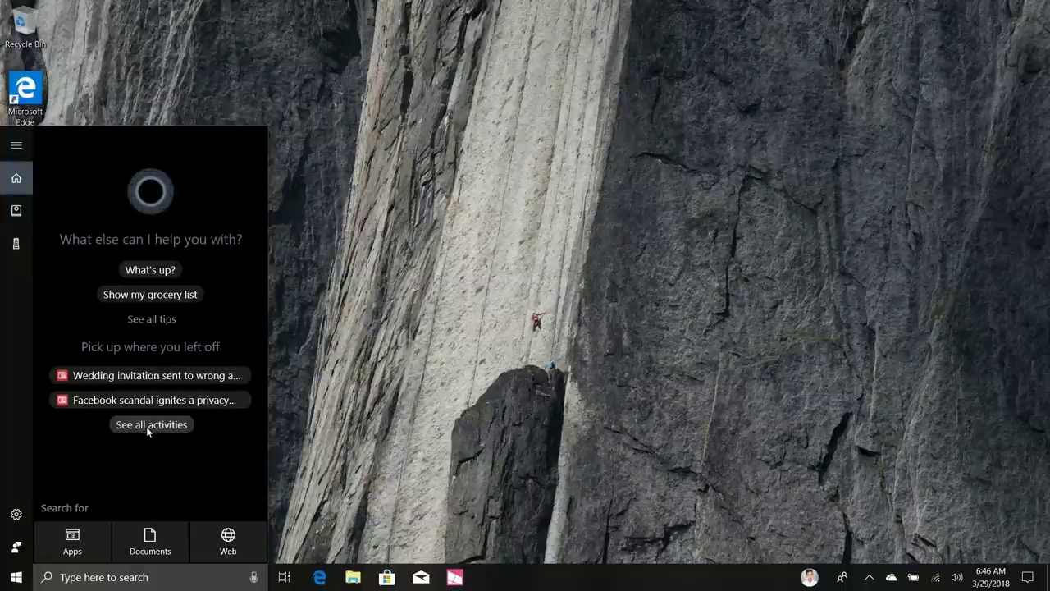
# - Open Lists from Cortana's Notebook, maximize its window and open the Shopping list
pyautogui.click(16, 210)
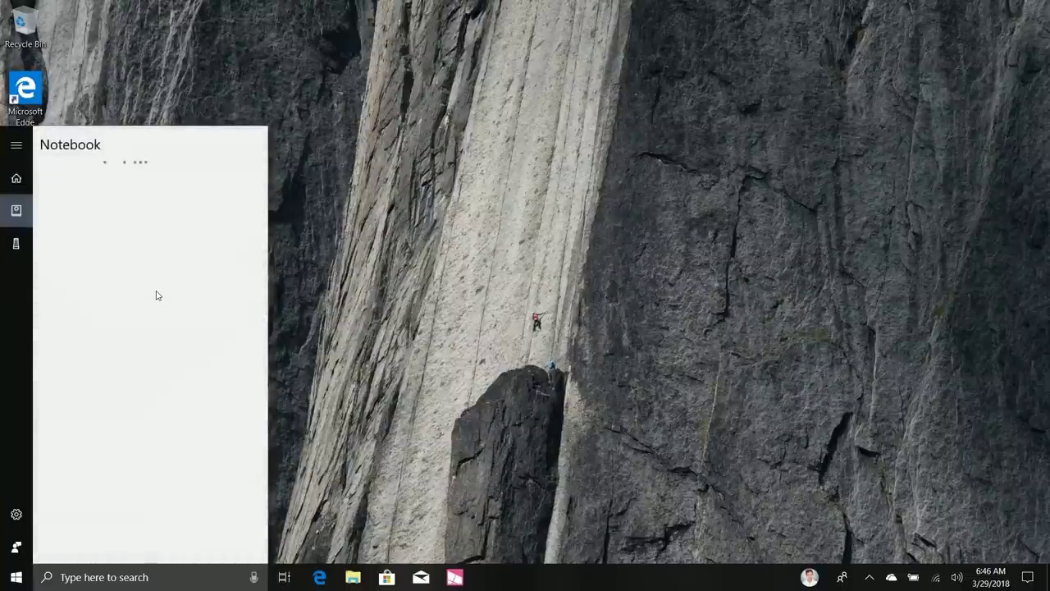
pyautogui.click(69, 232)
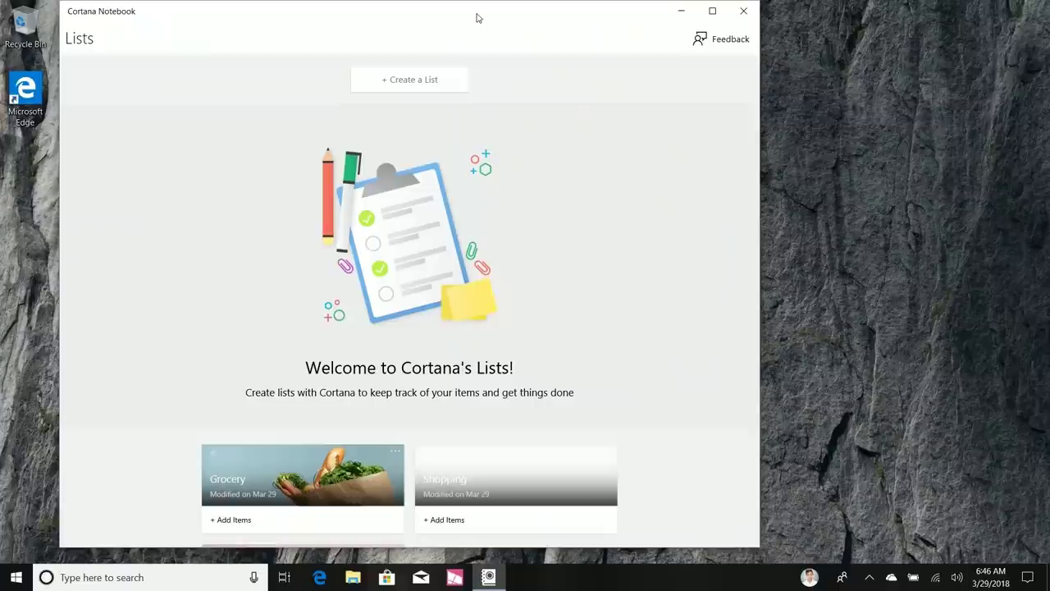
pyautogui.doubleClick(479, 18)
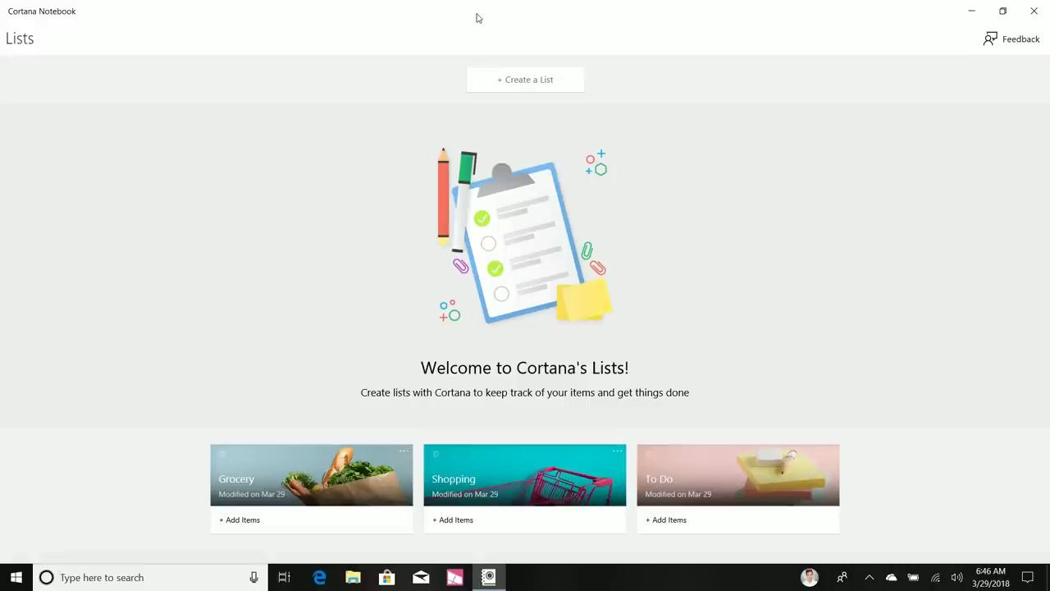
pyautogui.click(480, 474)
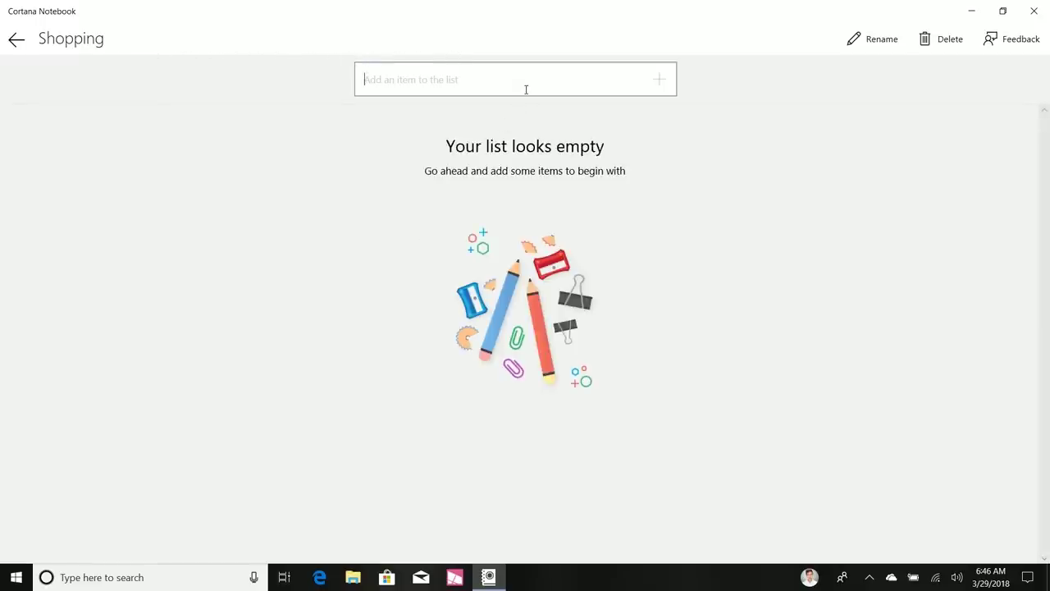
# - Add the items Eggs, Sausages and Beans to the Shopping list
pyautogui.write('Eggs')
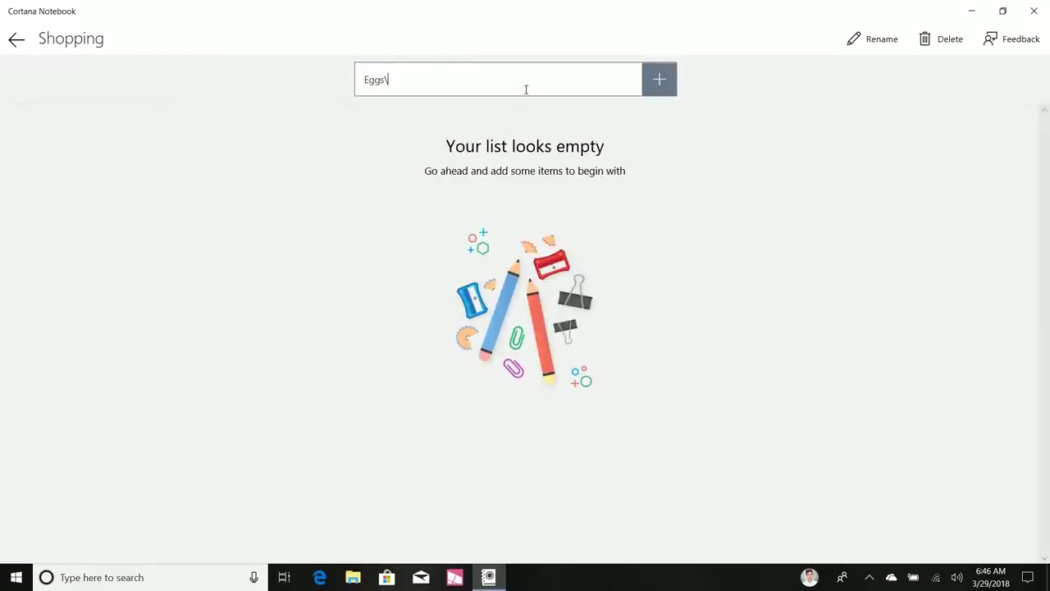
pyautogui.press('Return')
pyautogui.write('Sausages')
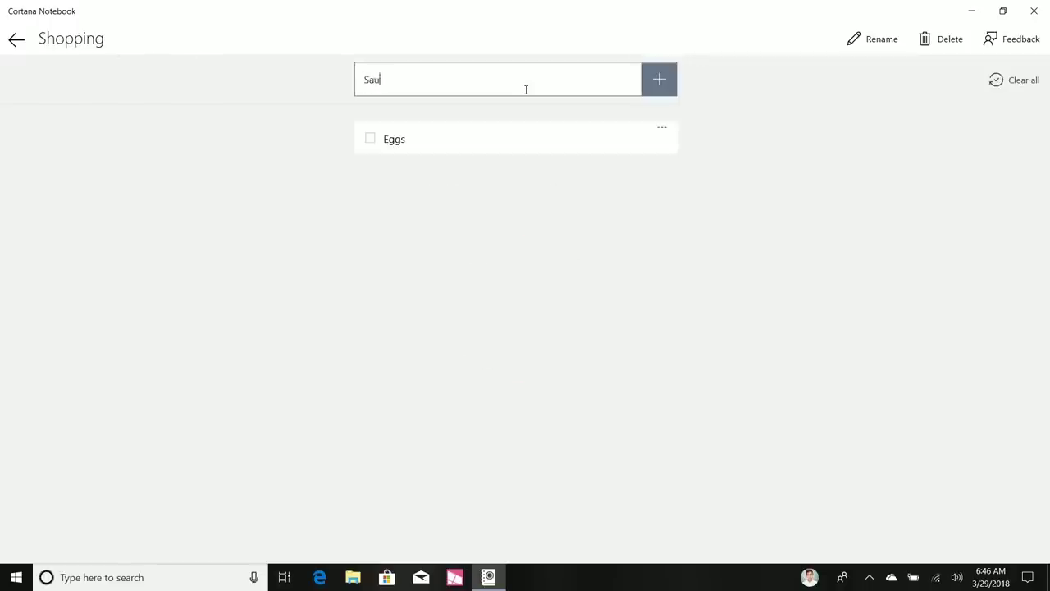
pyautogui.press('Return')
pyautogui.write('Beans')
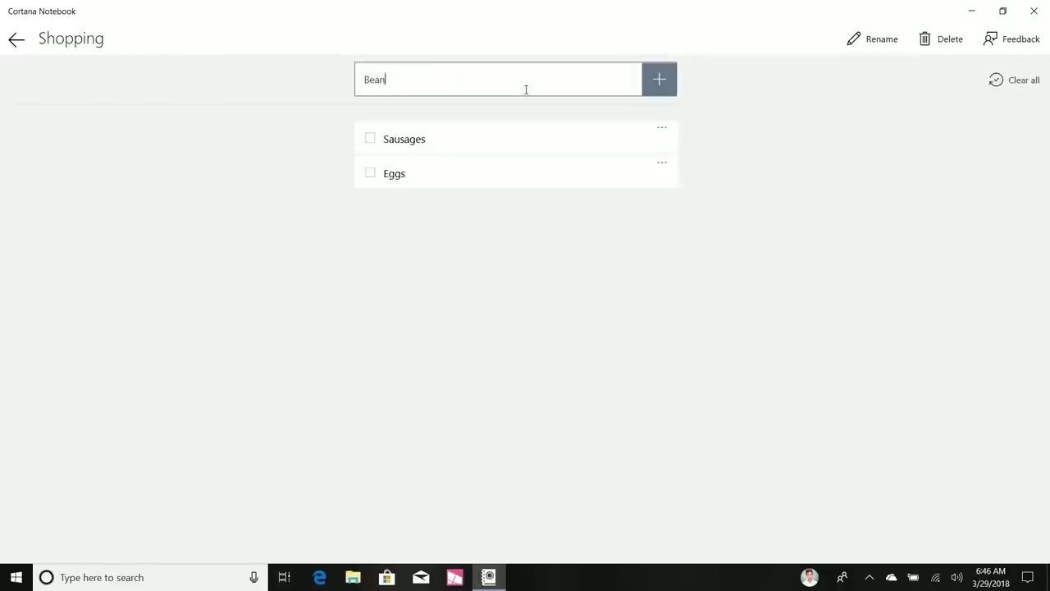
pyautogui.press('Return')
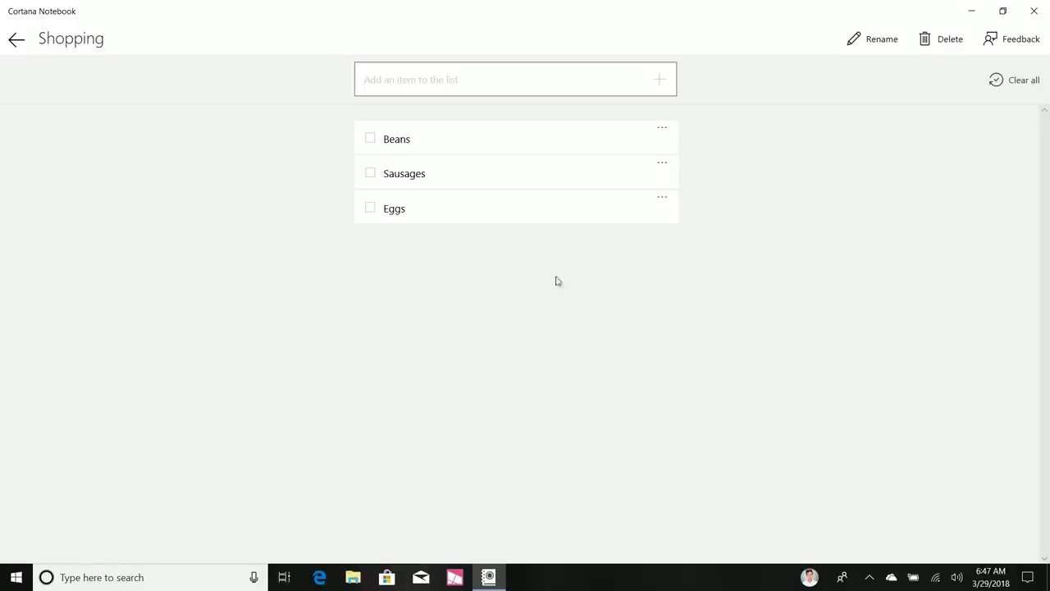
# - Mark Beans, Eggs and Sausages as completed in the Shopping list
pyautogui.click(378, 150)
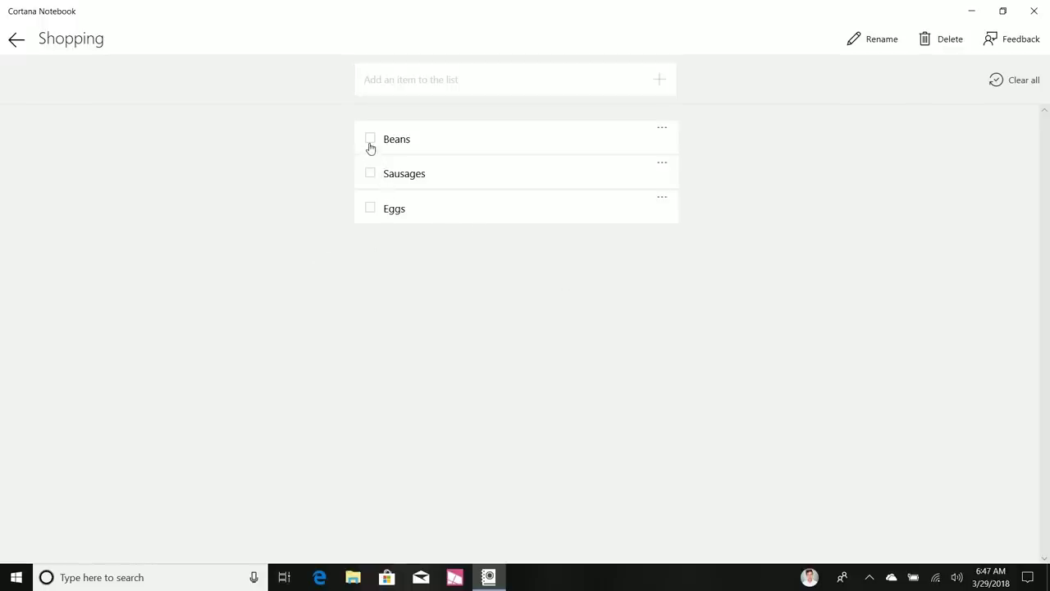
pyautogui.click(370, 139)
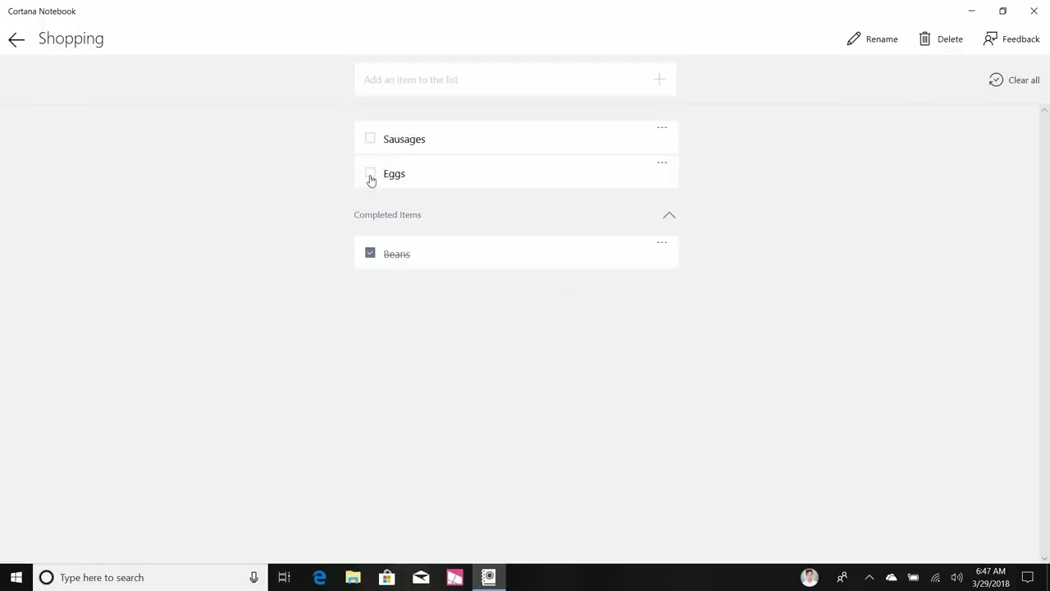
pyautogui.click(370, 178)
pyautogui.click(370, 138)
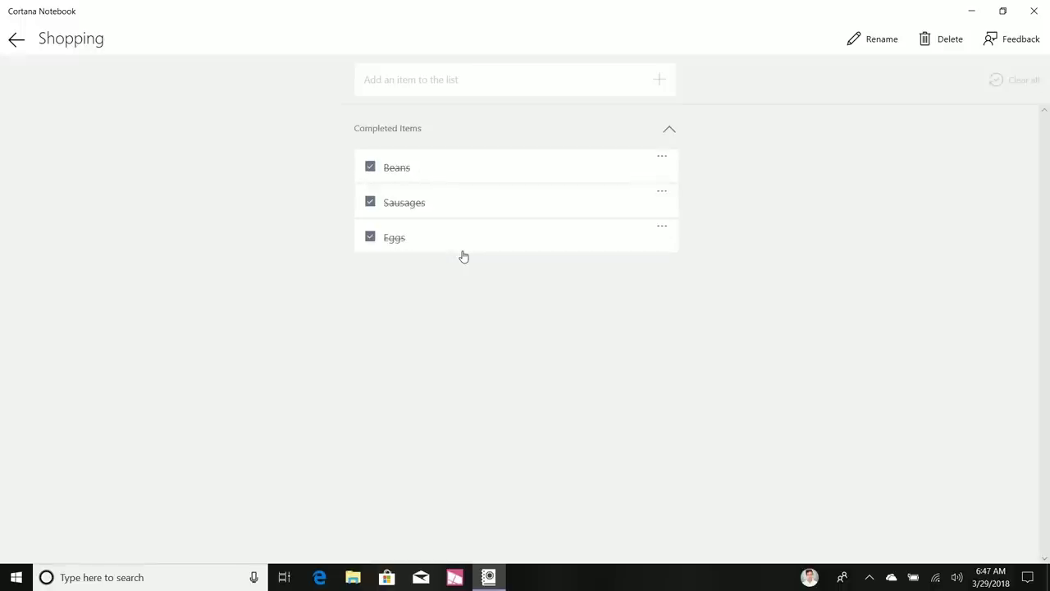
# - Show the option to rename the Shopping list without changing the name, and close the Cortana Notebook window
pyautogui.click(892, 33)
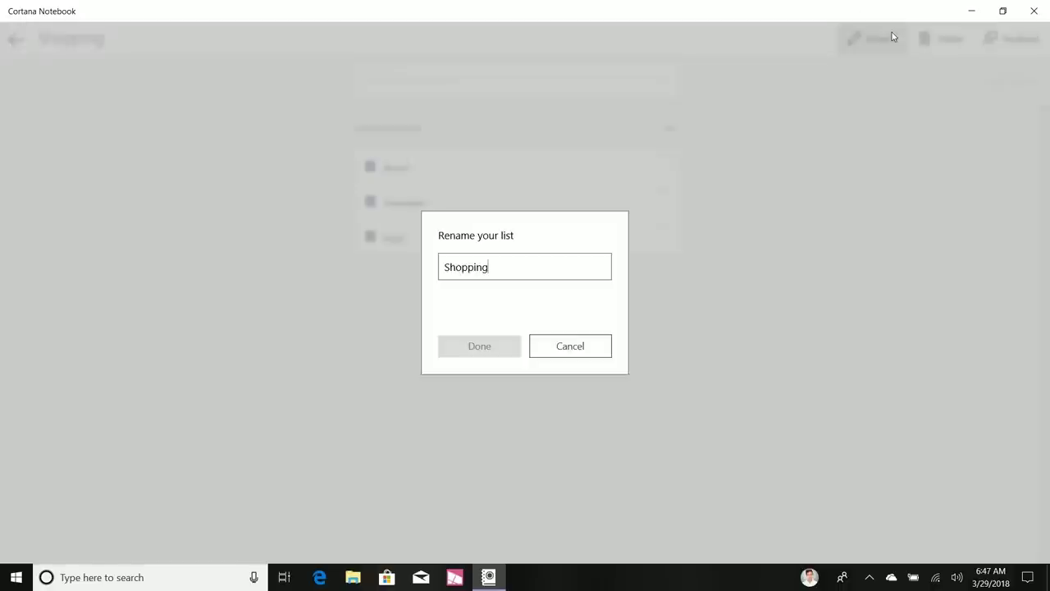
pyautogui.click(589, 352)
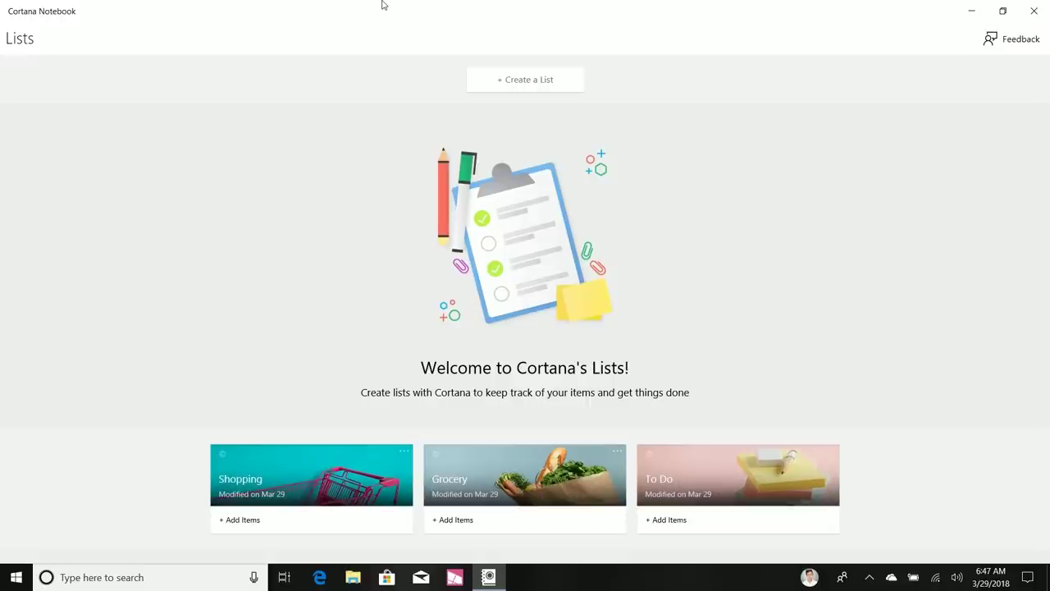
pyautogui.click(1003, 11)
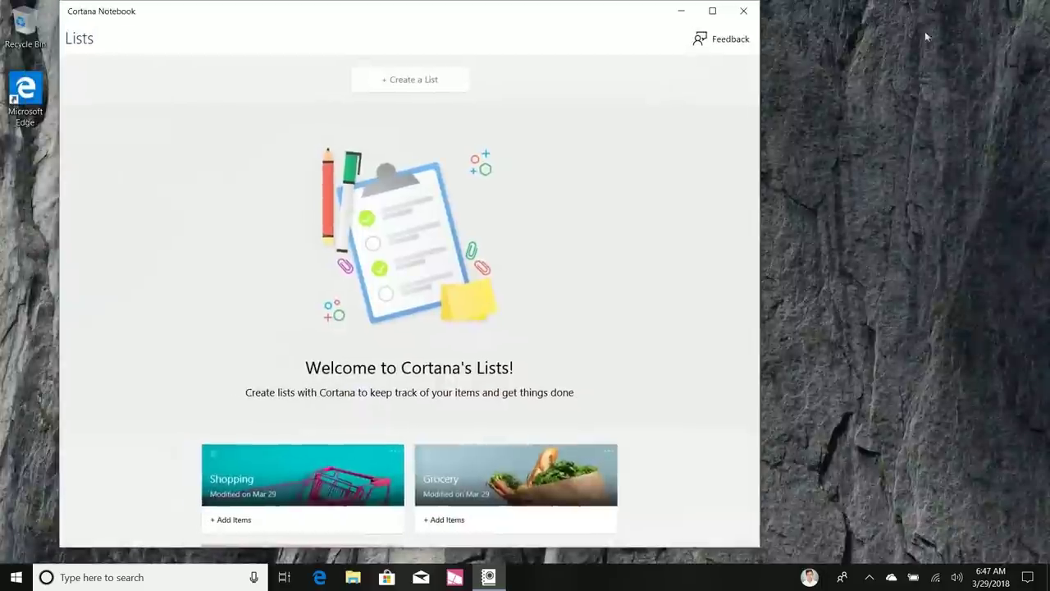
pyautogui.click(743, 11)
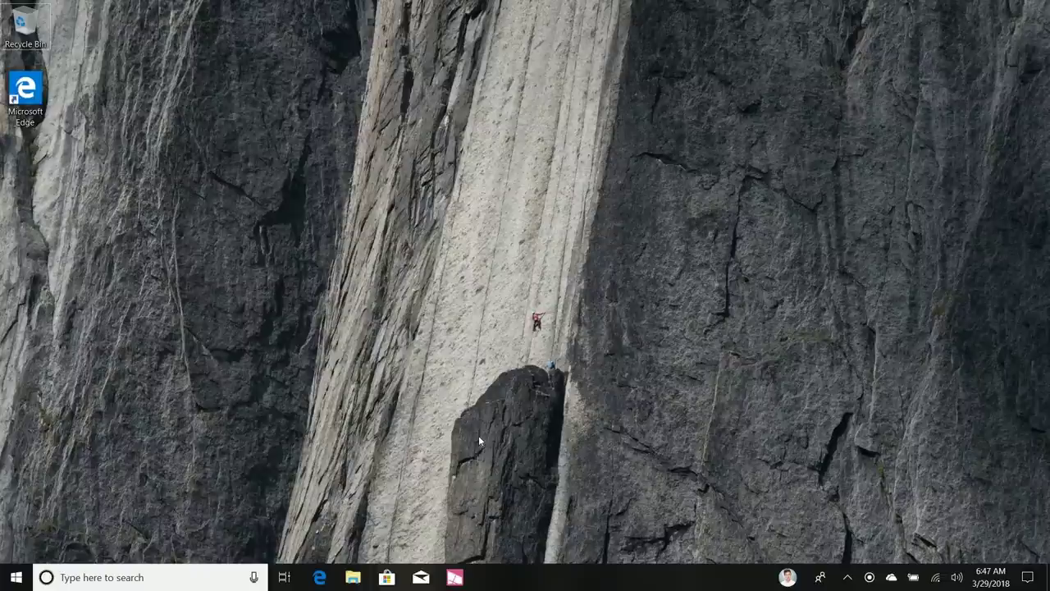
# - Reopen the News article "Facebook scandal ignites a privacy awakening" from Timeline, skim it and close it
pyautogui.click(281, 576)
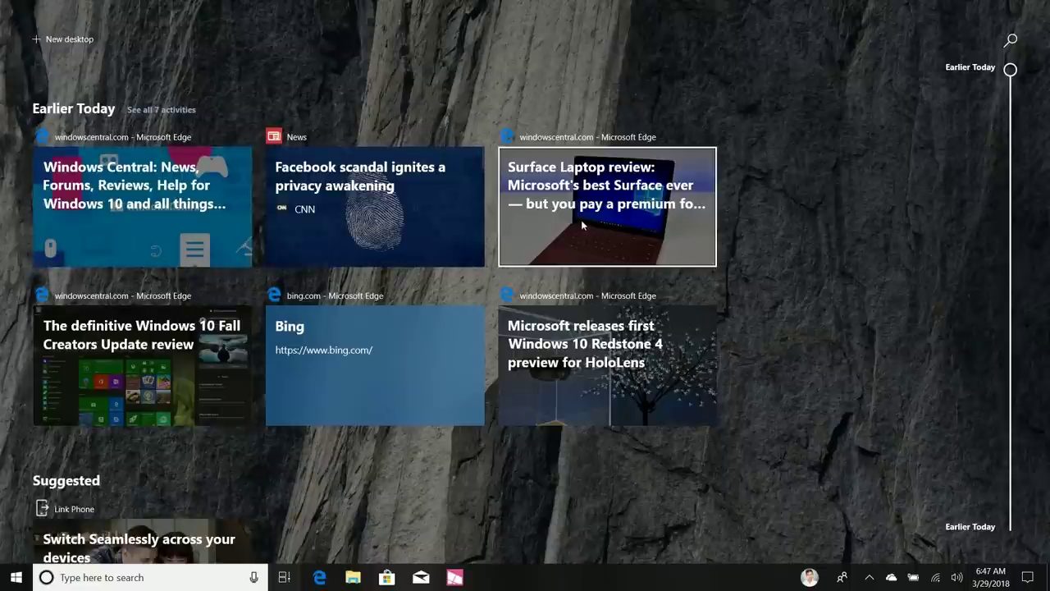
pyautogui.click(369, 204)
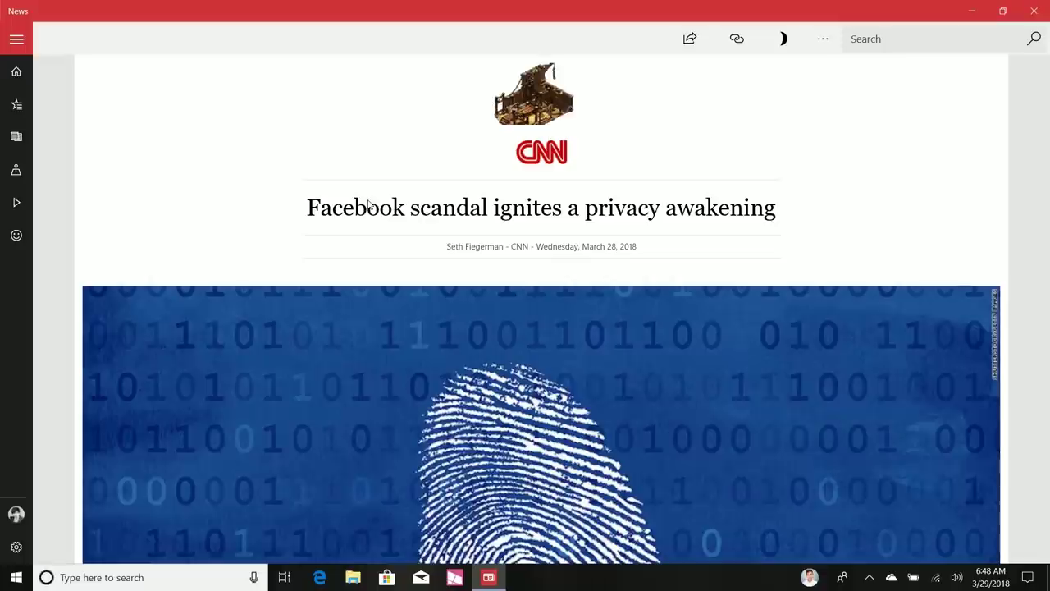
pyautogui.scroll(-12, 370, 205)
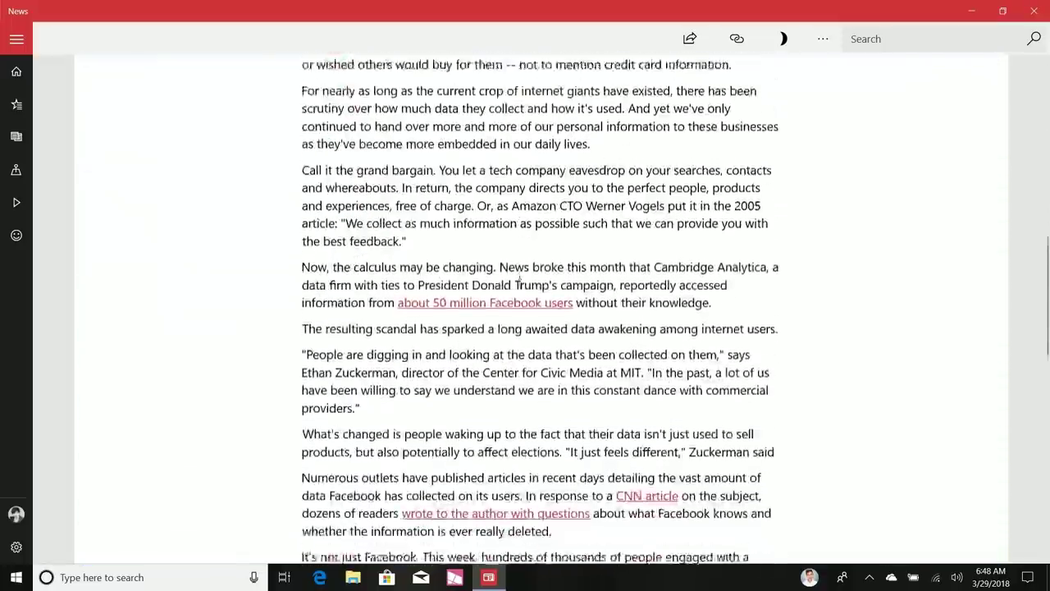
pyautogui.click(1041, 8)
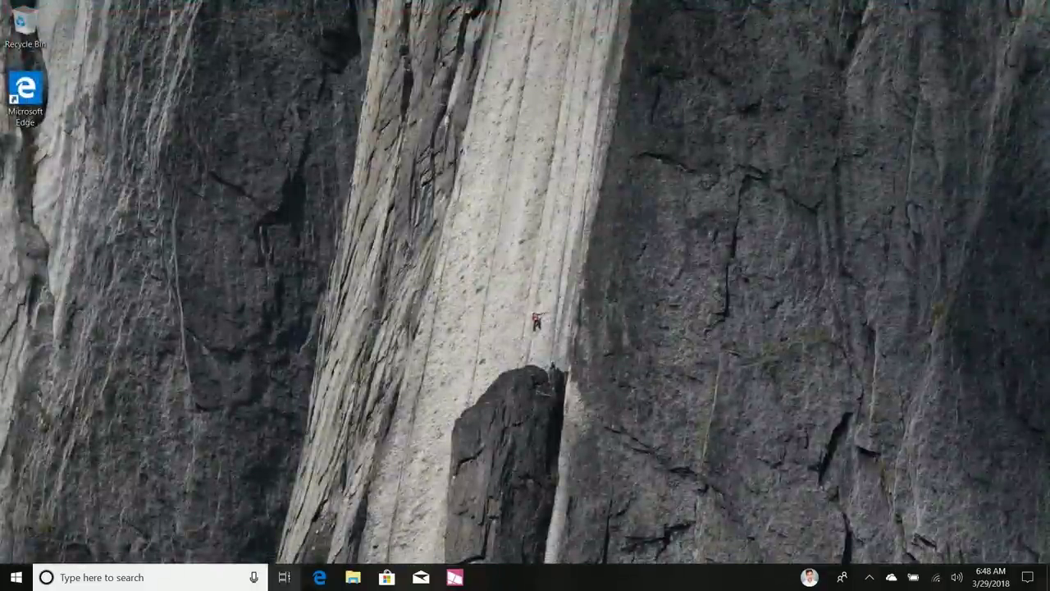
pyautogui.press('super')
pyautogui.click(285, 577)
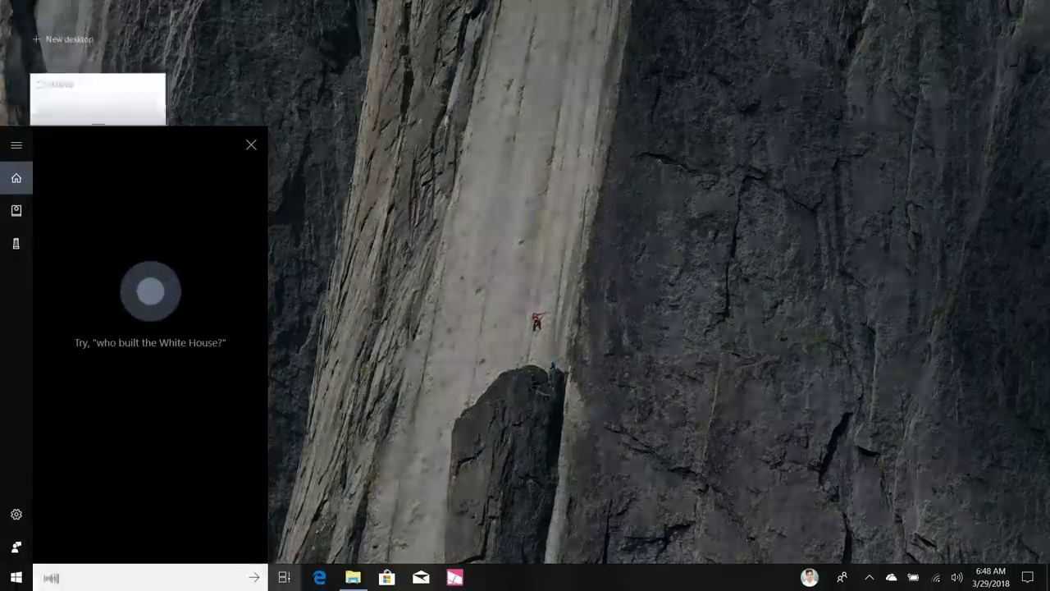
pyautogui.click(246, 144)
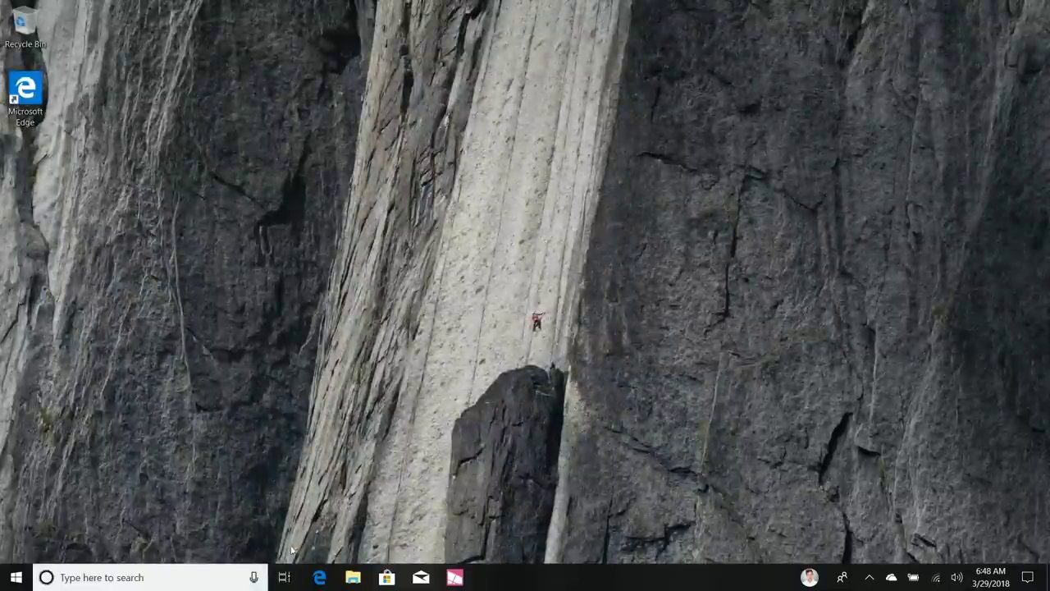
# - Resume the Surface Laptop review in Microsoft Edge from Timeline and minimize the browser window
pyautogui.click(285, 577)
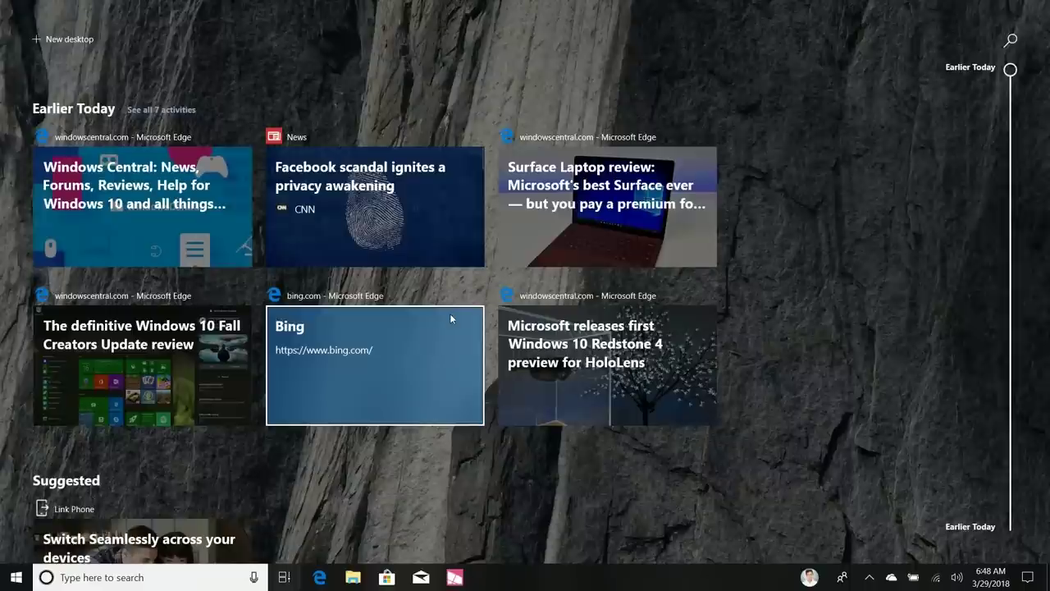
pyautogui.click(606, 182)
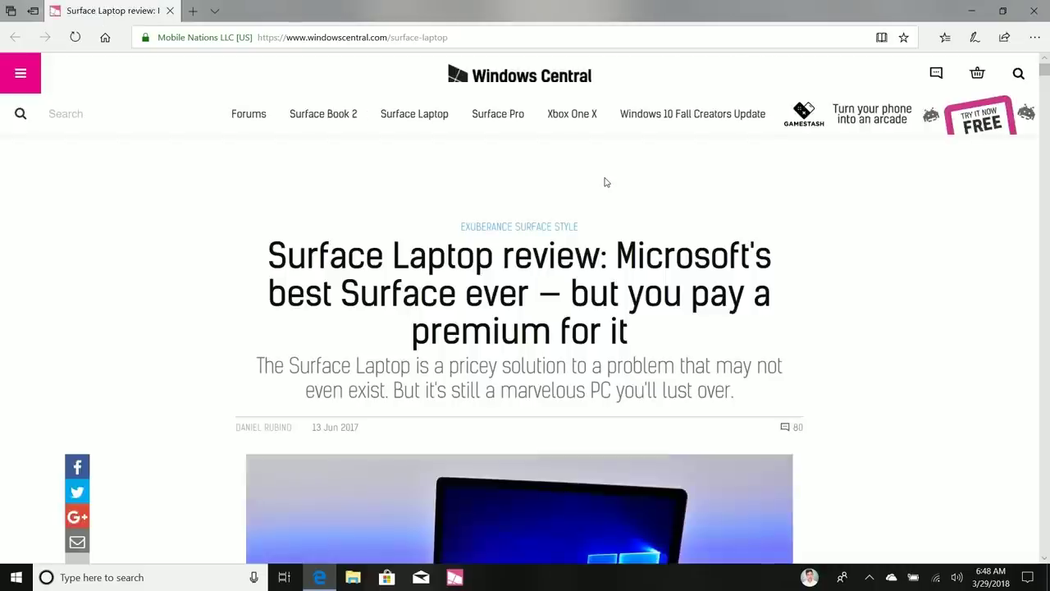
pyautogui.click(978, 13)
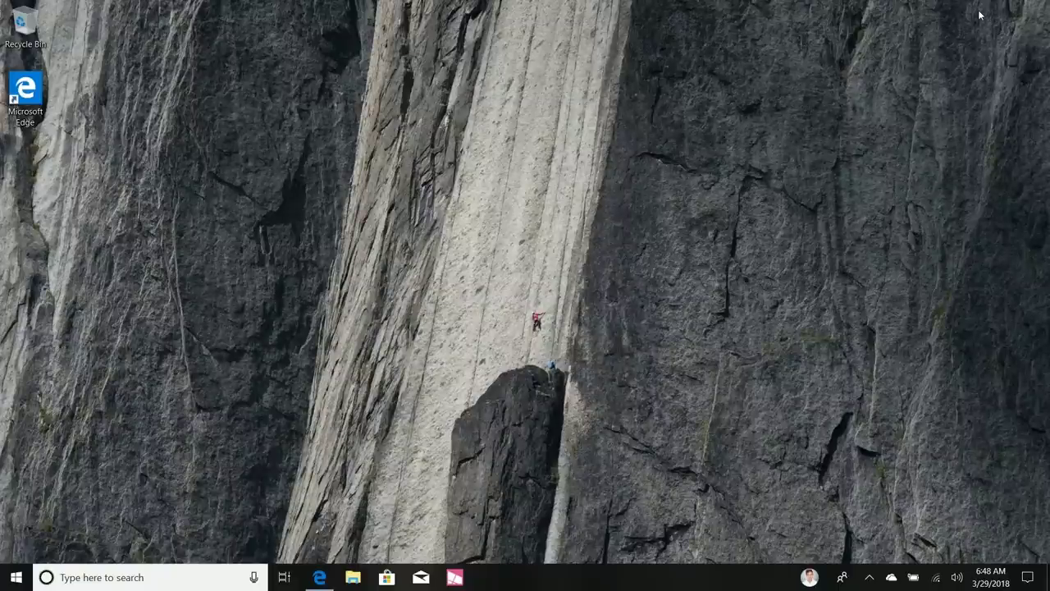
# - Browse the open window and the earlier activities in Timeline, and open the Bing activity
pyautogui.click(284, 577)
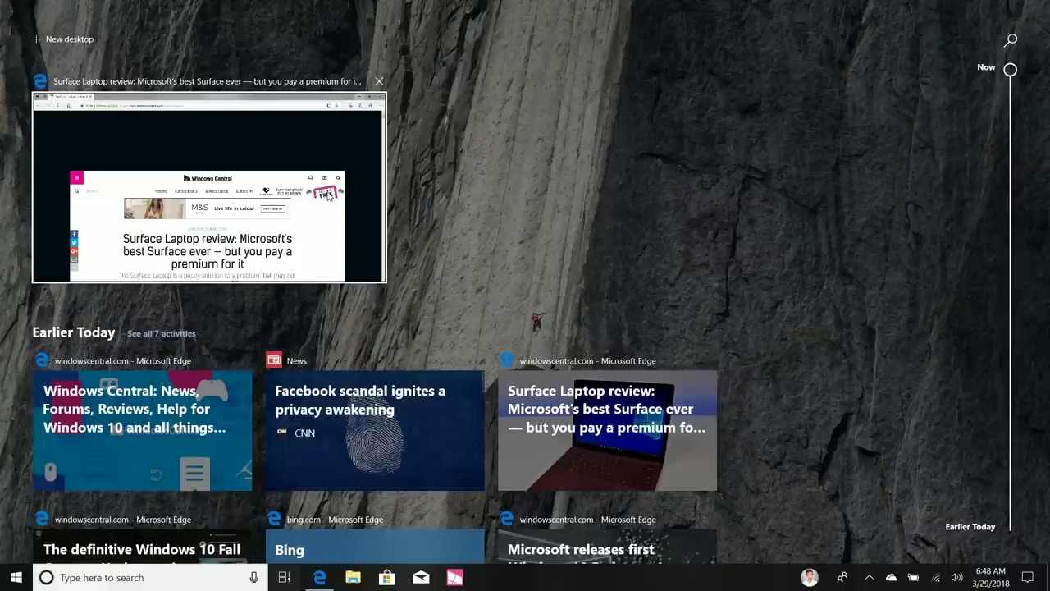
pyautogui.scroll(-3, 612, 197)
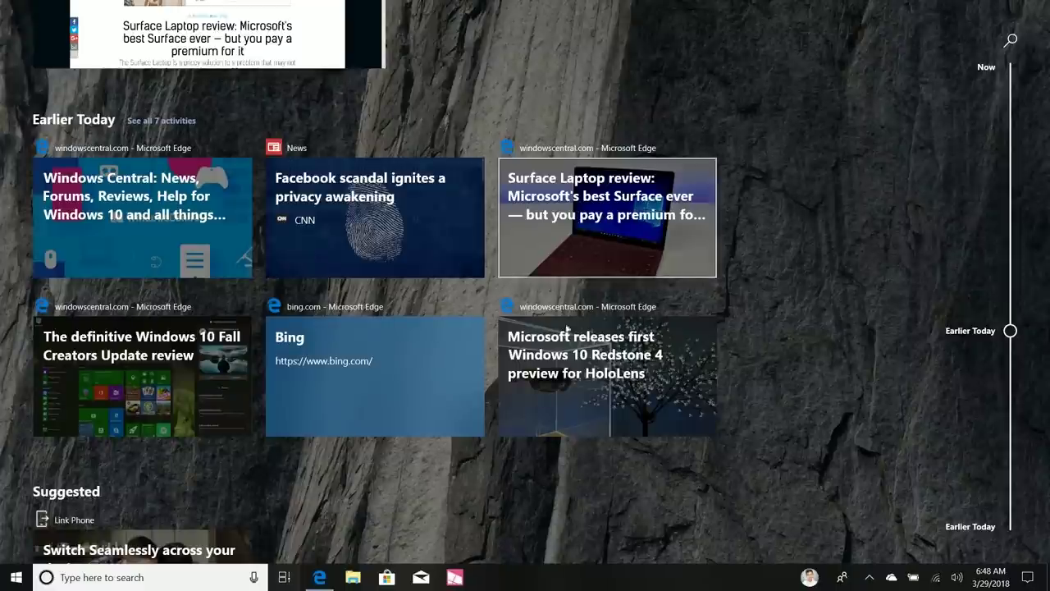
pyautogui.click(381, 366)
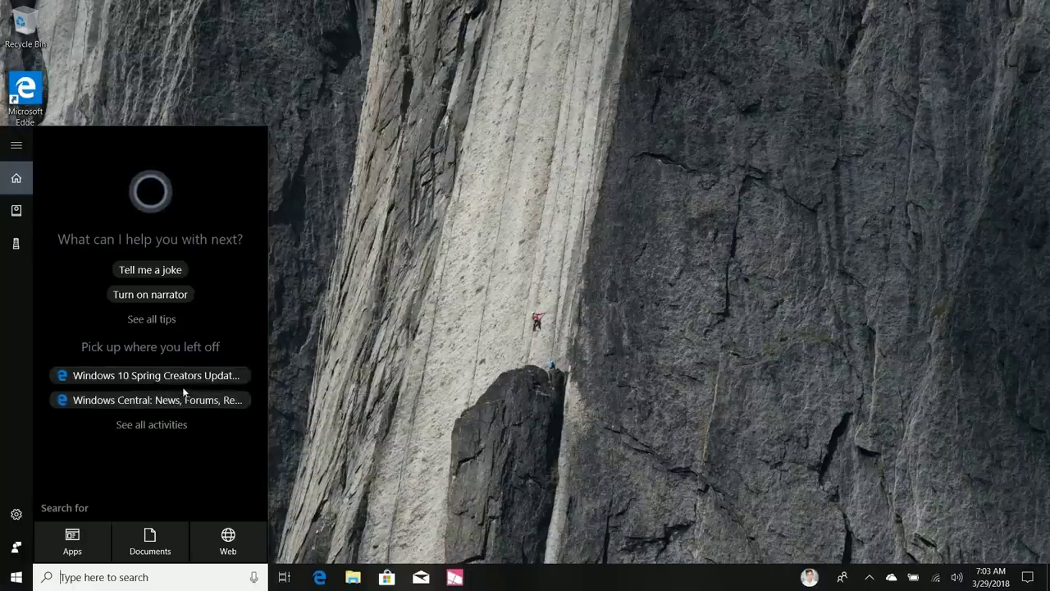
# - Resume the Windows 10 Spring Creators Update activity from Cortana's suggestions for picking up where you left off, and open Timeline
pyautogui.click(171, 375)
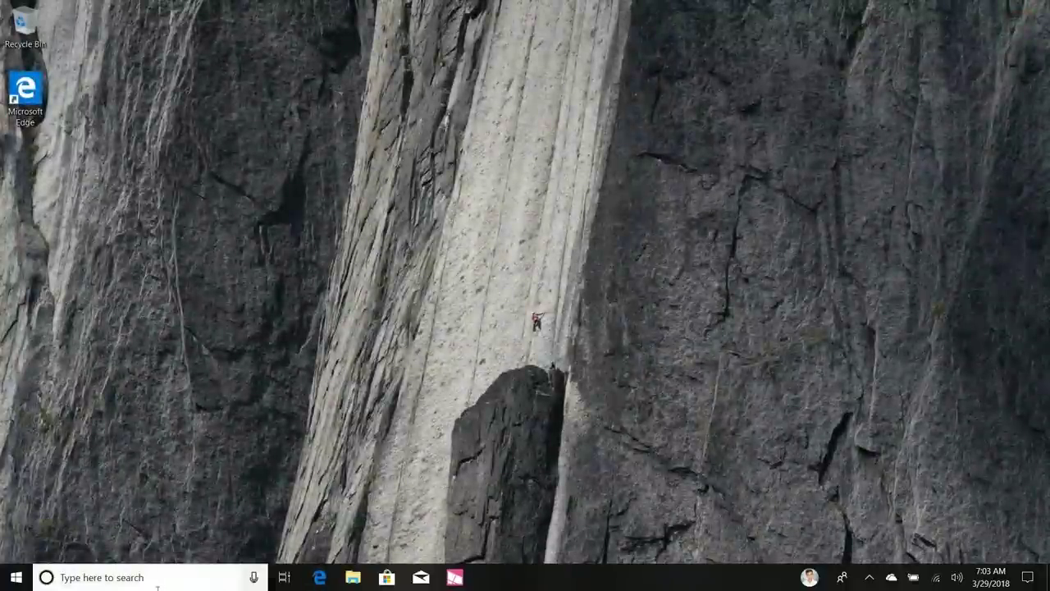
pyautogui.click(284, 577)
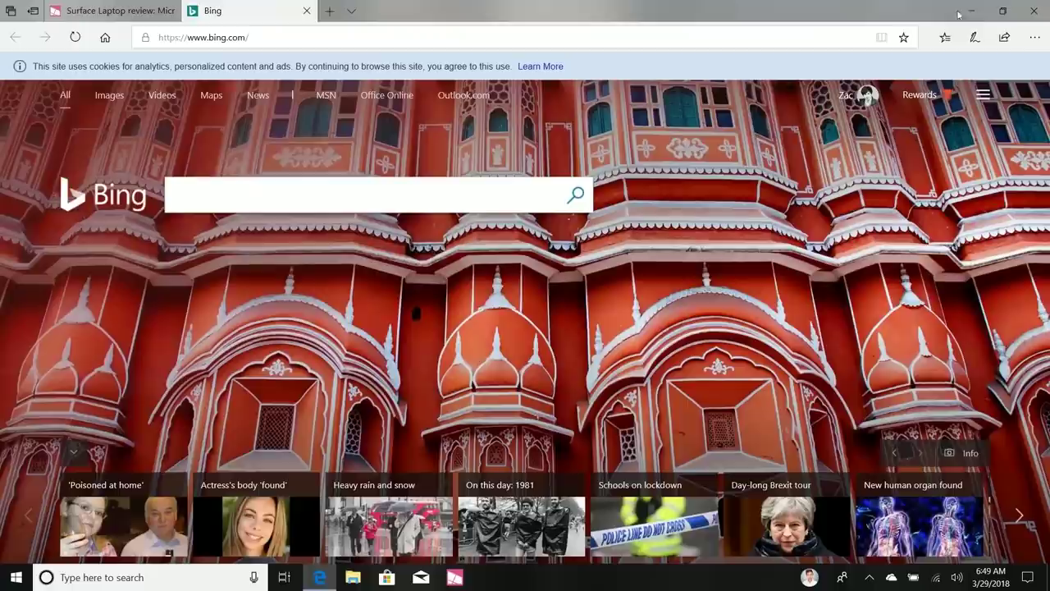
# - Minimize the Bing window, create a second virtual desktop in Task View and switch to it
pyautogui.click(960, 12)
pyautogui.click(286, 577)
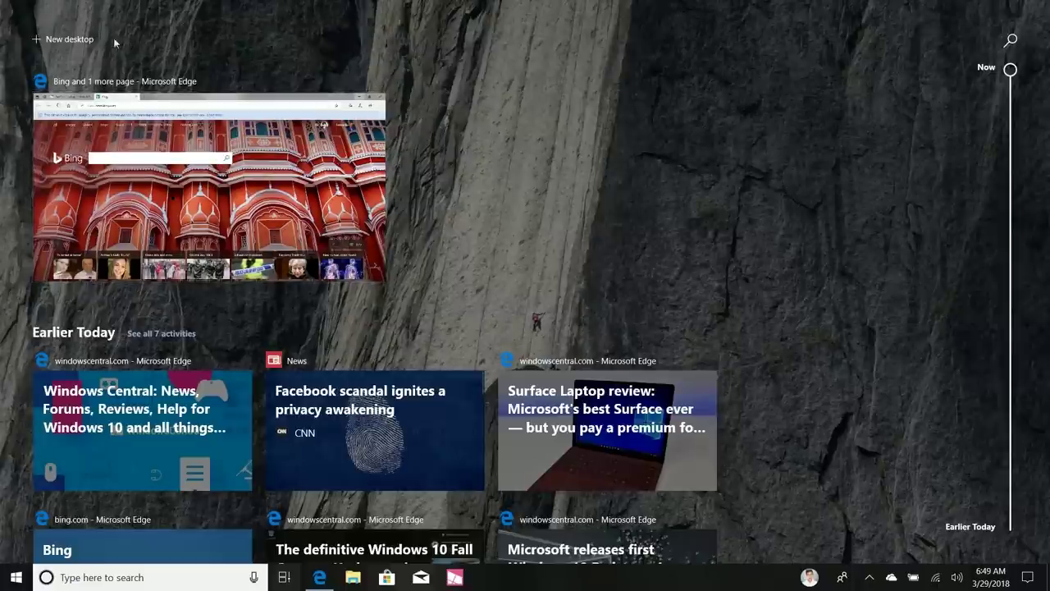
pyautogui.click(89, 45)
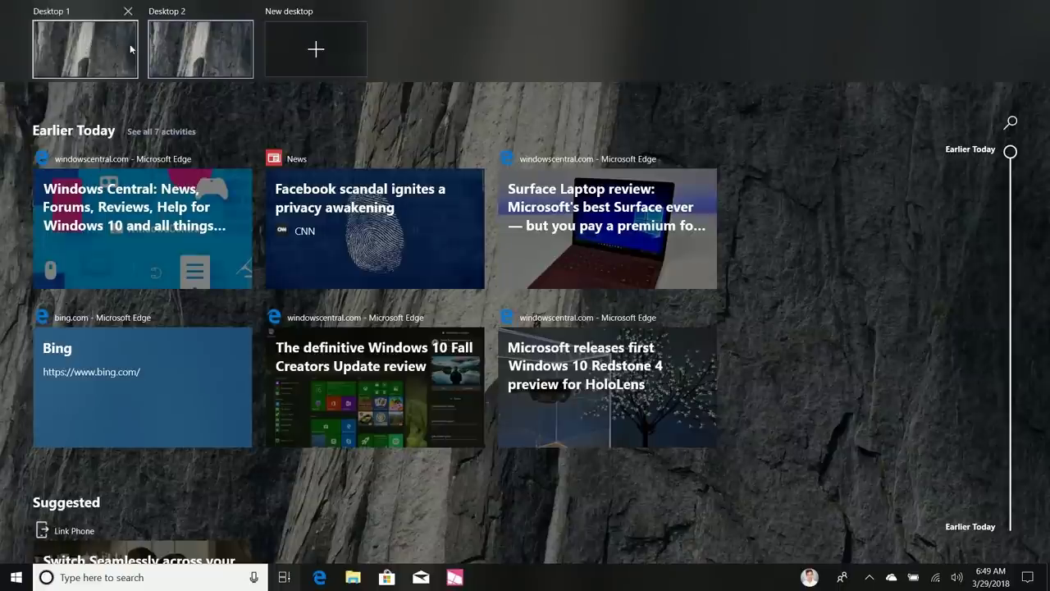
pyautogui.click(211, 44)
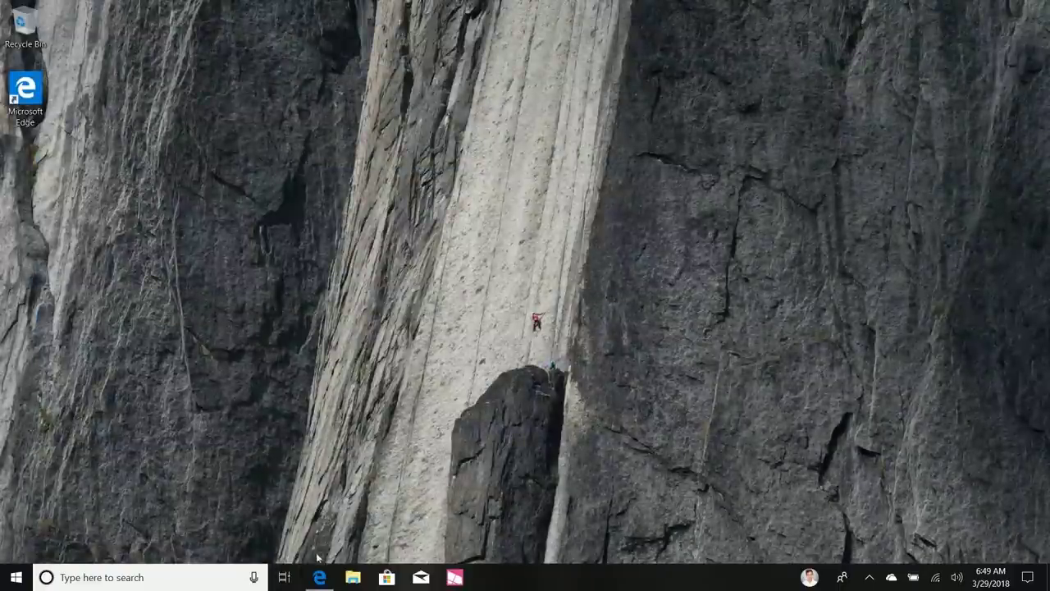
# - Move the Microsoft Edge window from Desktop 1 to Desktop 2 in Task View and return to the desktop
pyautogui.click(284, 576)
pyautogui.moveTo(202, 212); pyautogui.dragTo(210, 33)
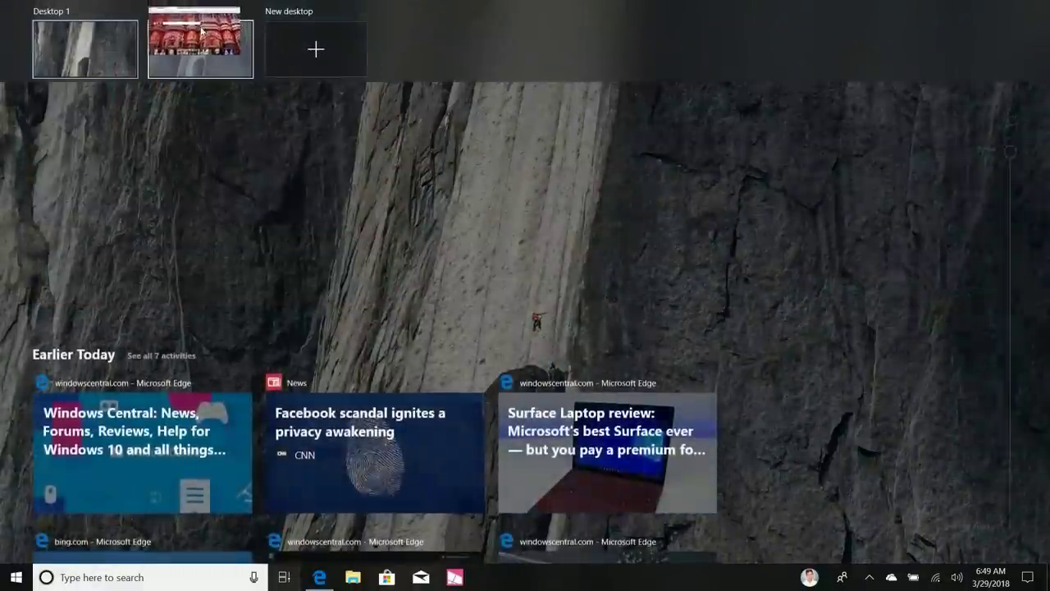
pyautogui.press('Escape')
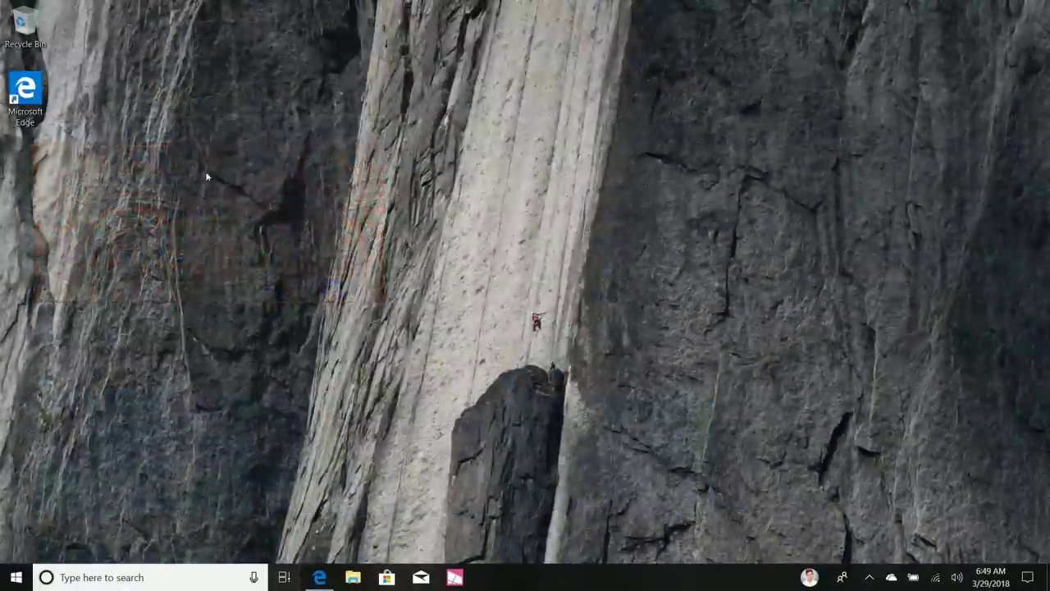
# - Remove Desktop 2 in Task View and reopen the Bing window in Microsoft Edge
pyautogui.click(284, 577)
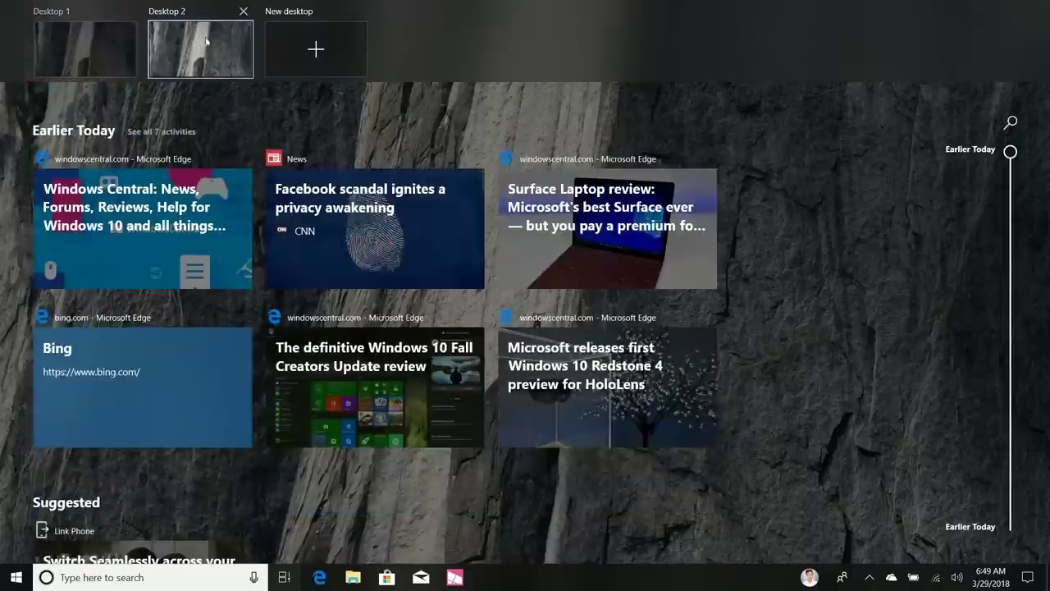
pyautogui.click(241, 15)
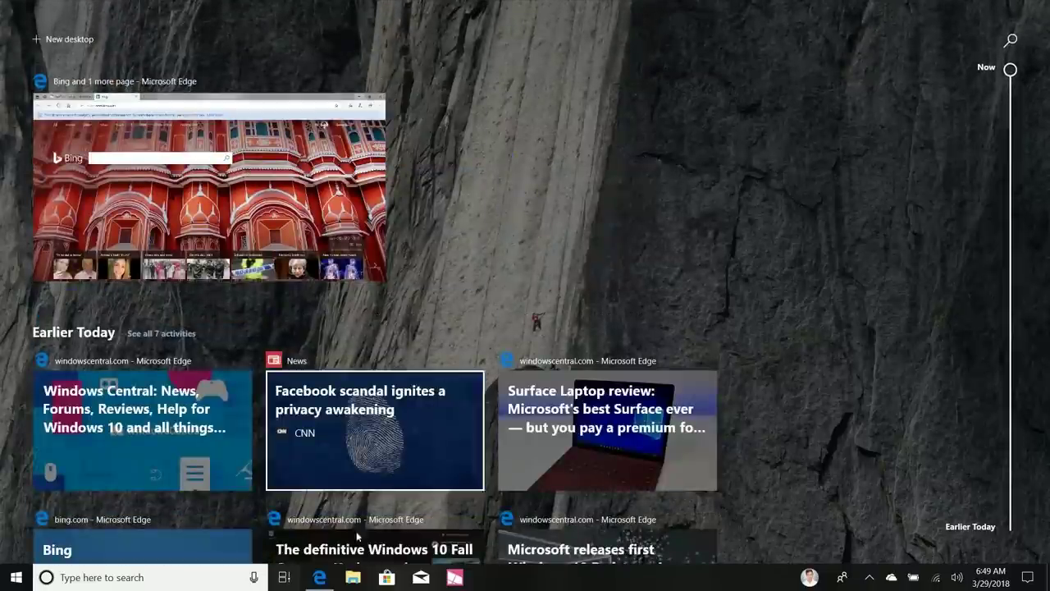
pyautogui.click(421, 275)
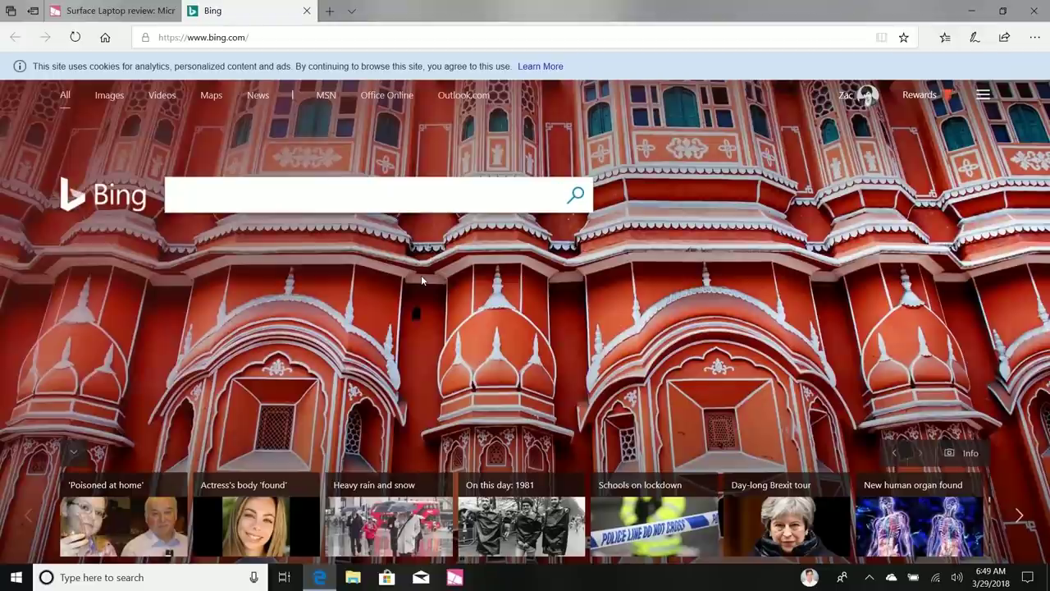
# - Close the Bing tab, restore the browser from full screen to a smaller window and reposition it over the desktop
pyautogui.click(307, 10)
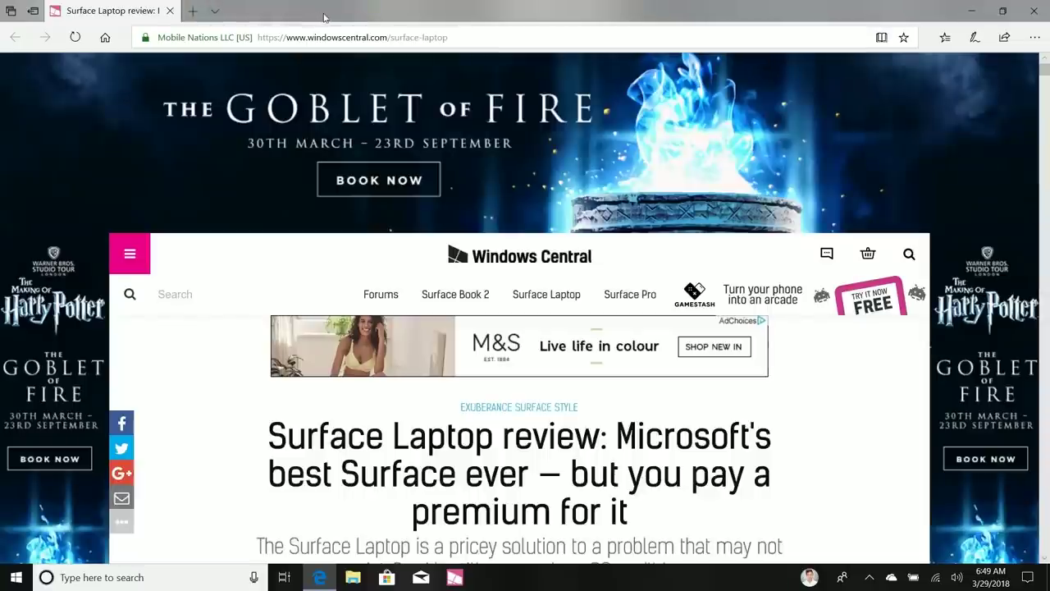
pyautogui.doubleClick(324, 16)
pyautogui.moveTo(831, 1); pyautogui.dragTo(736, 29)
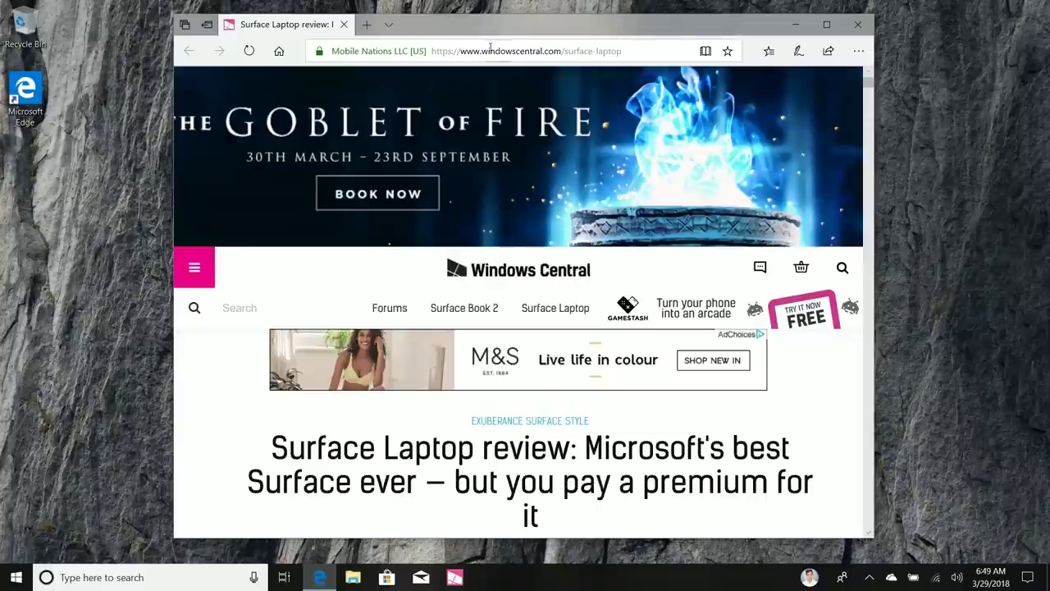
# - Show and hide the tab previews, and open the browser's menu of further options
pyautogui.click(389, 25)
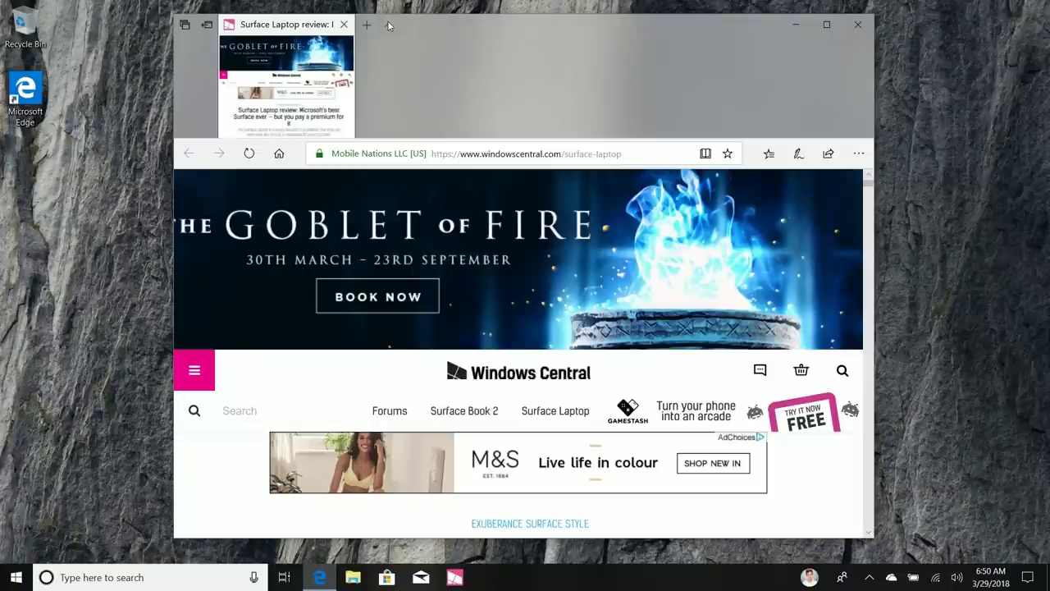
pyautogui.click(389, 25)
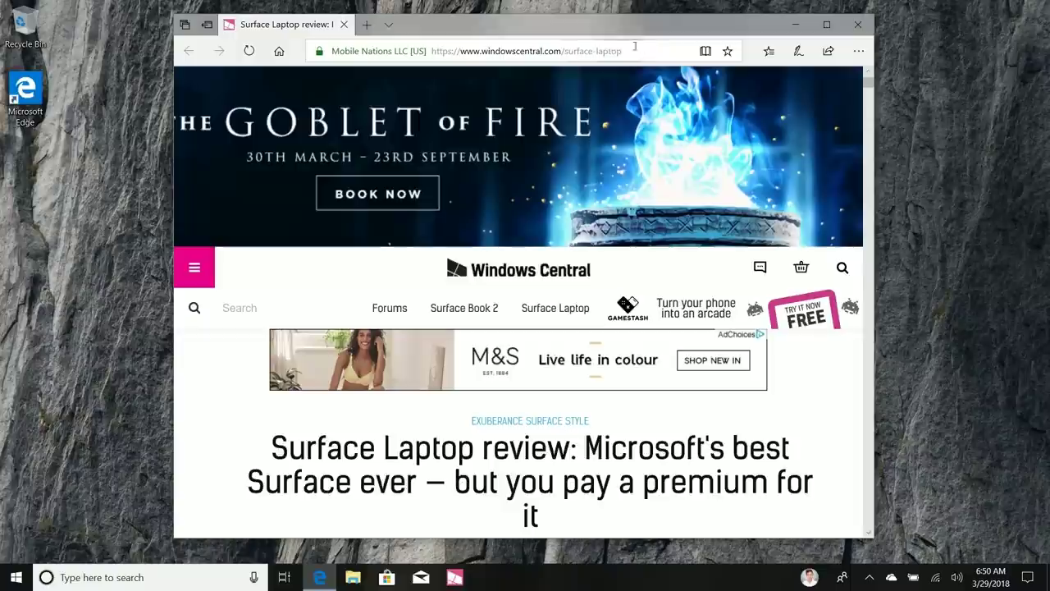
pyautogui.click(859, 50)
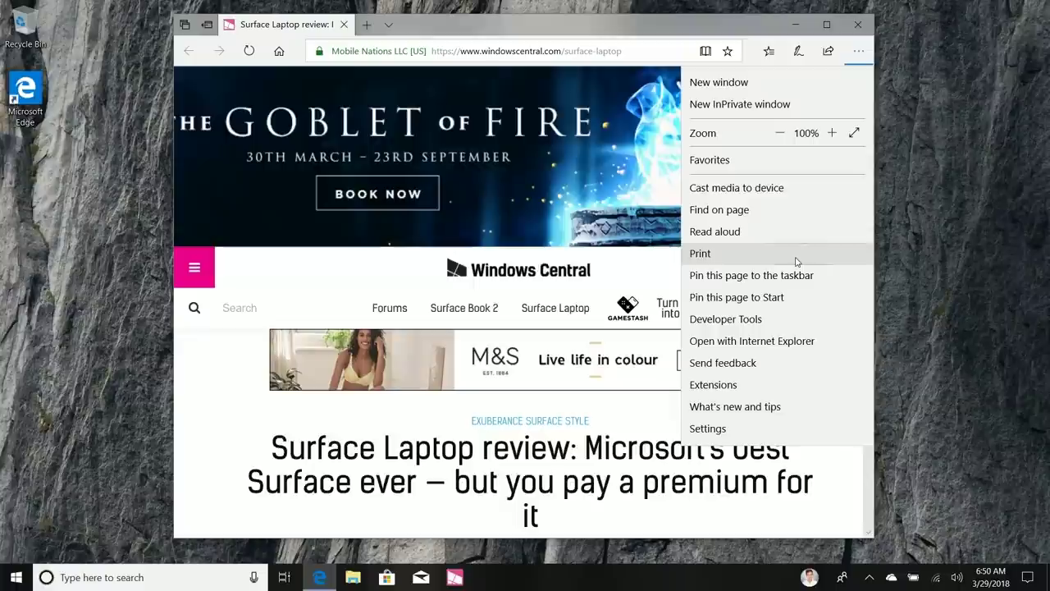
# - Show the Favorites list in the Hub and add the Surface Laptop review and the Windows Central home page to it
pyautogui.click(775, 62)
pyautogui.click(775, 62)
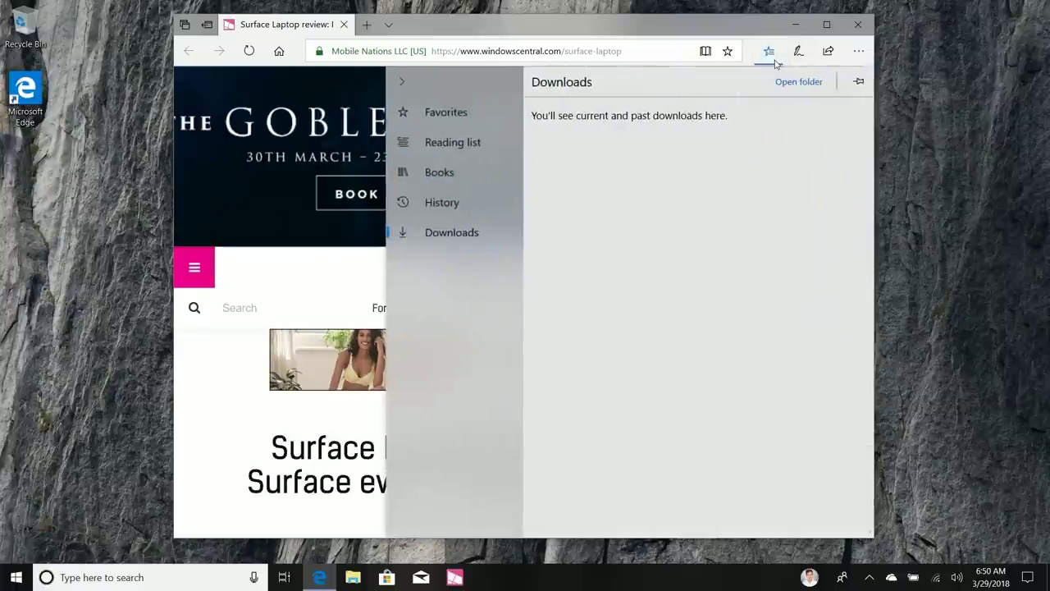
pyautogui.click(465, 118)
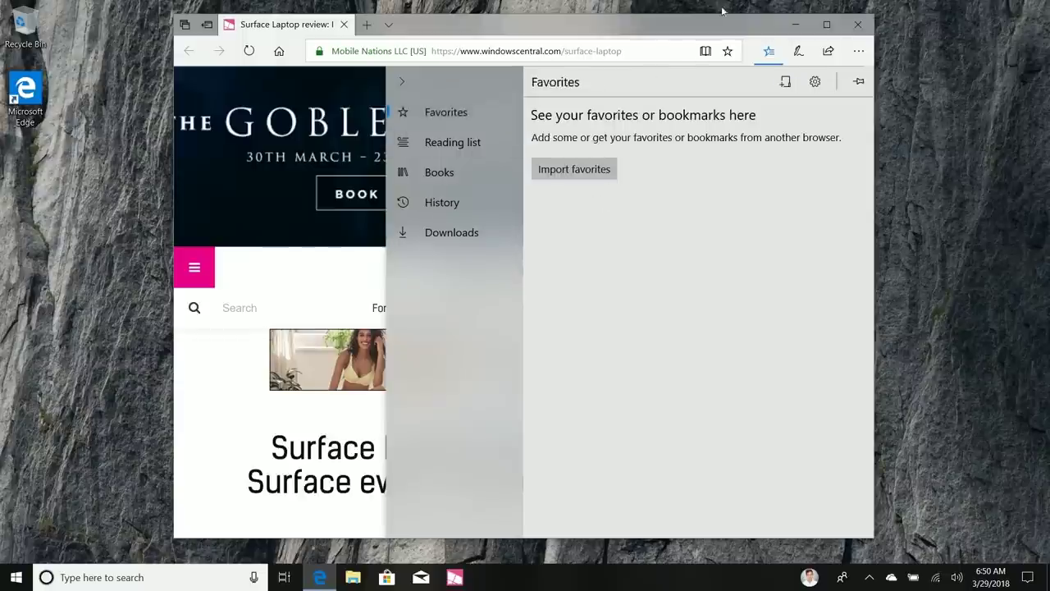
pyautogui.click(727, 50)
pyautogui.click(727, 50)
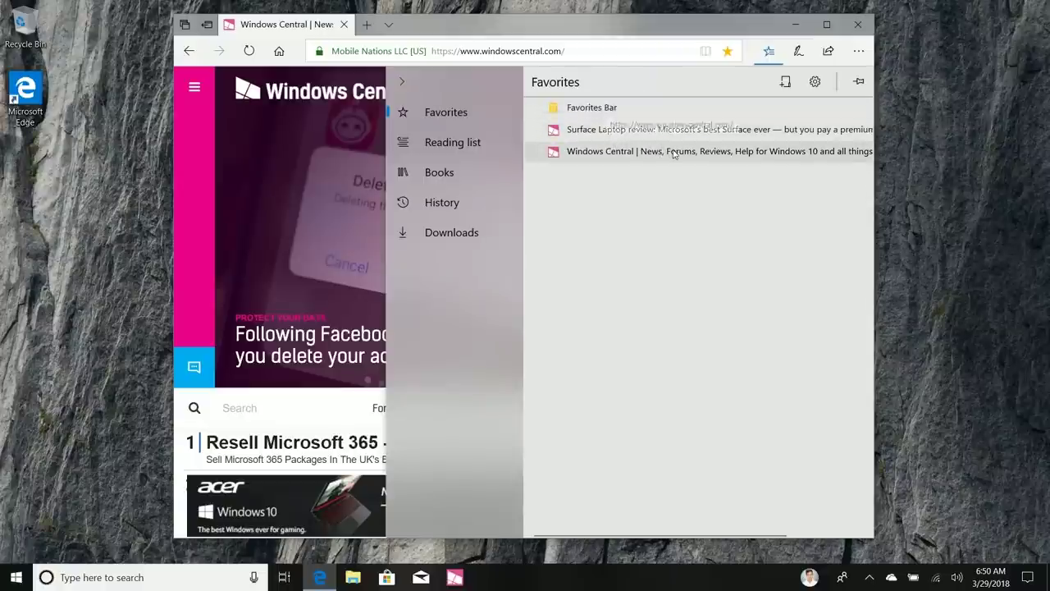
# - Browse the Reading list and Books sections, and open the preview of The Last Jedi: Expanded Edition (Star Wars) from its Microsoft Store page
pyautogui.click(438, 141)
pyautogui.click(435, 168)
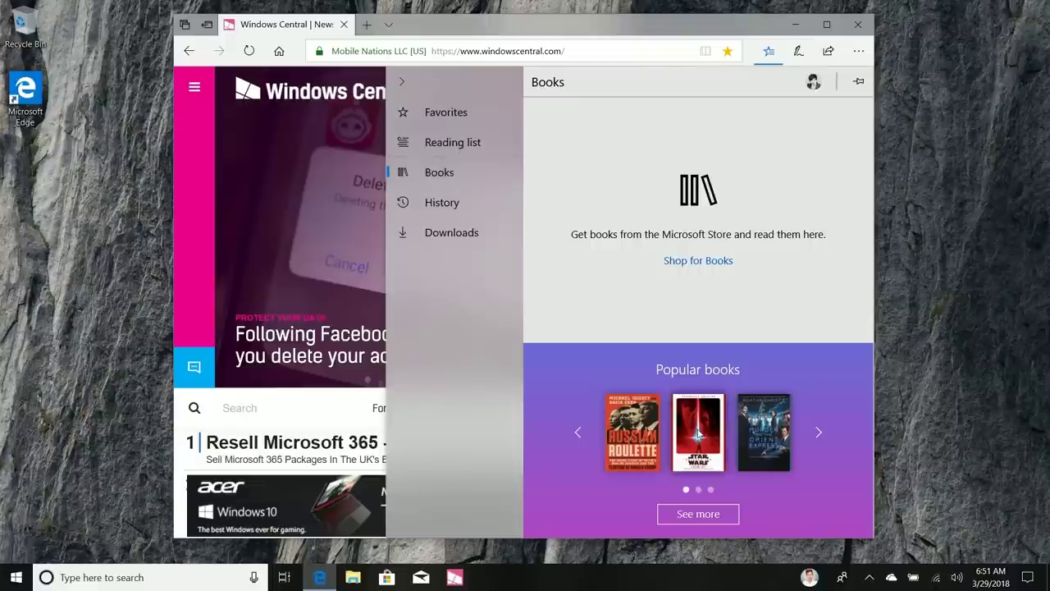
pyautogui.click(704, 454)
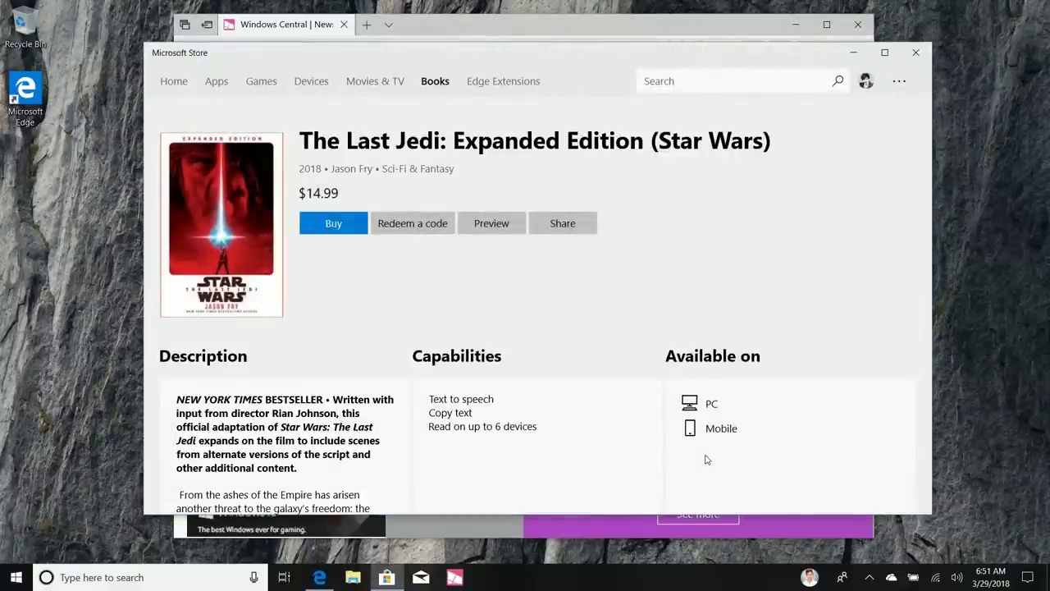
pyautogui.click(487, 226)
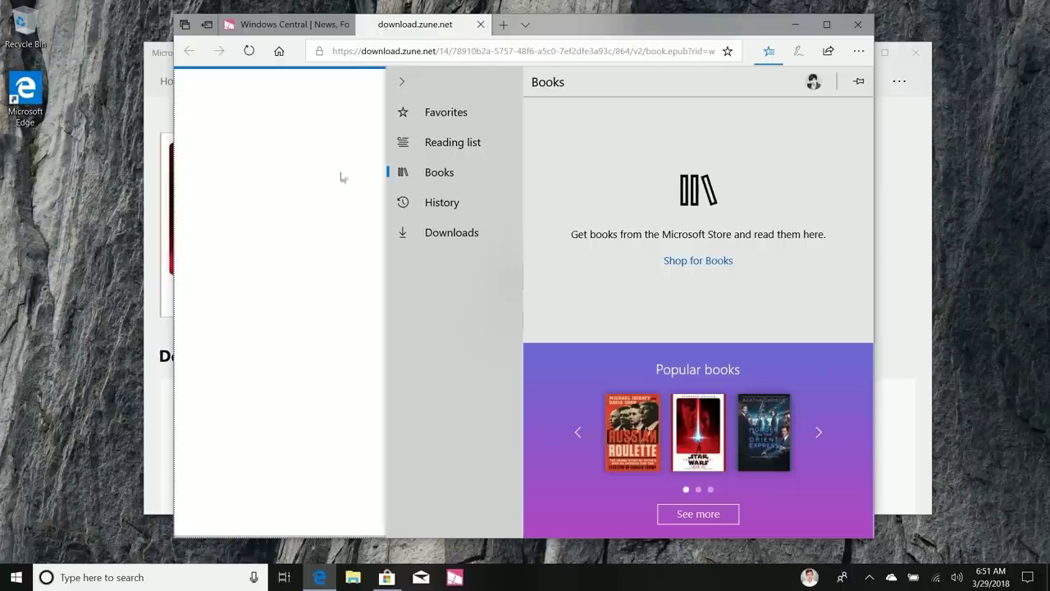
# - Collapse the Hub over the book preview, maximize the browser window and show the book's reading controls
pyautogui.click(401, 81)
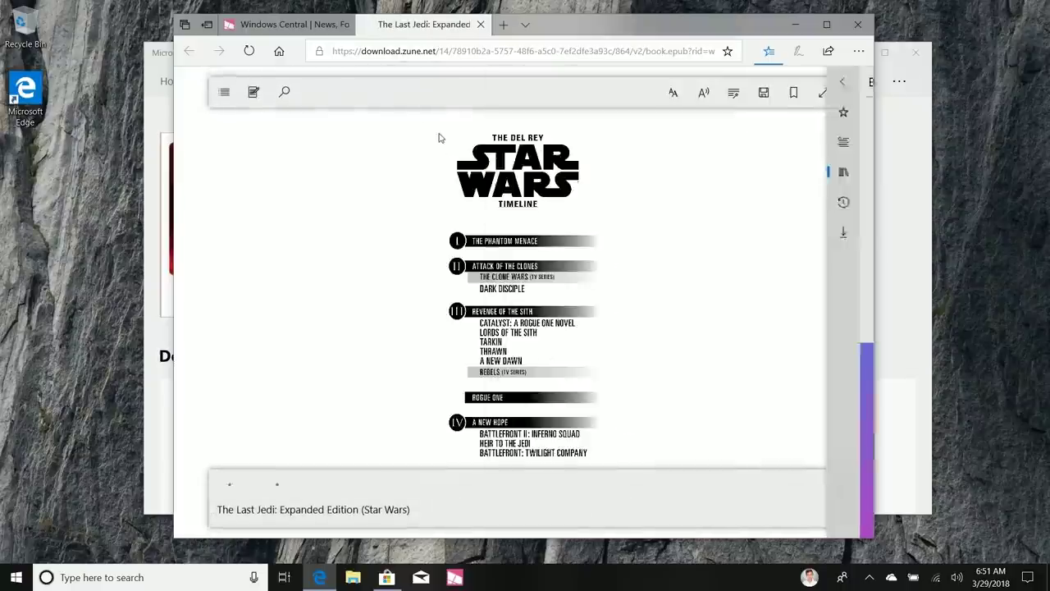
pyautogui.click(826, 24)
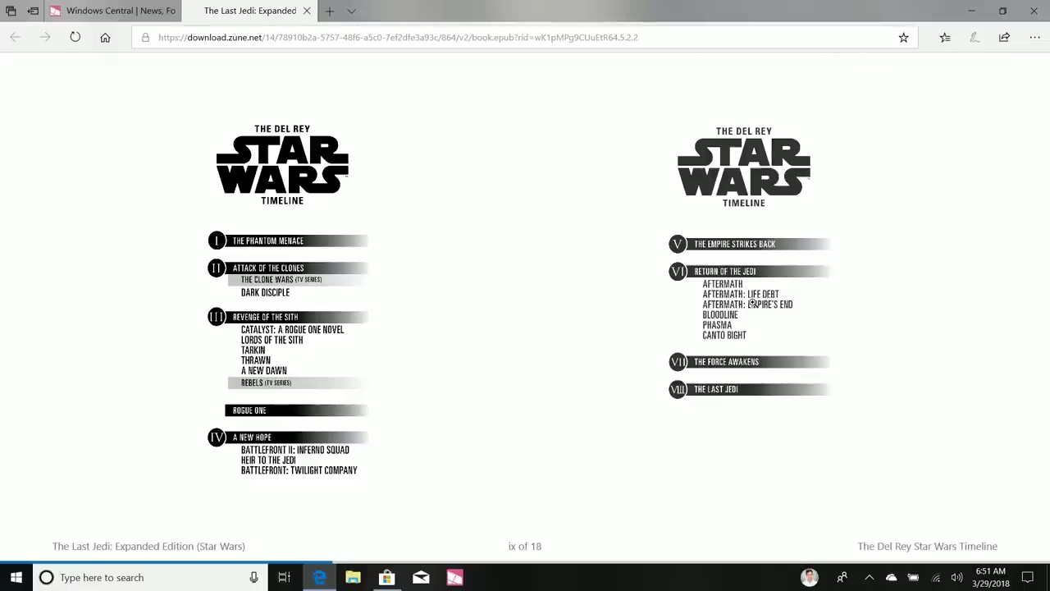
pyautogui.click(508, 226)
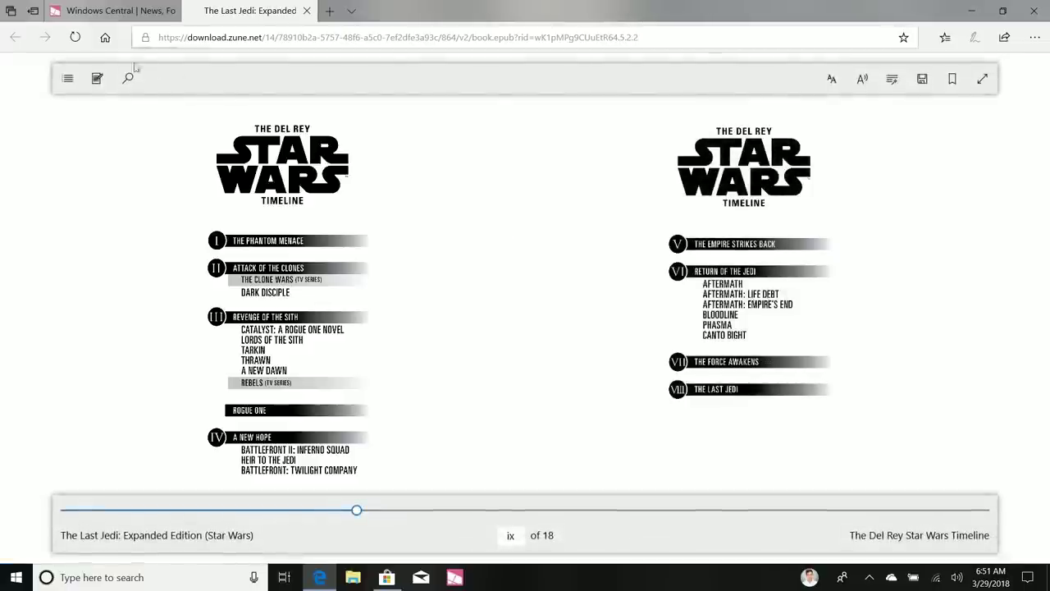
# - View the book's table of contents, notes and search panes
pyautogui.click(69, 78)
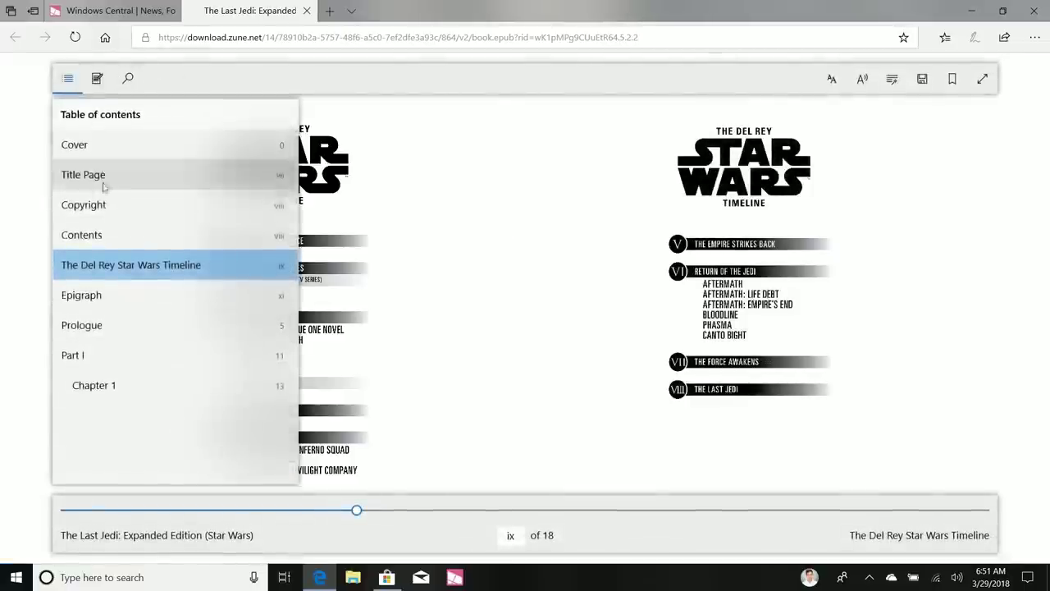
pyautogui.click(97, 78)
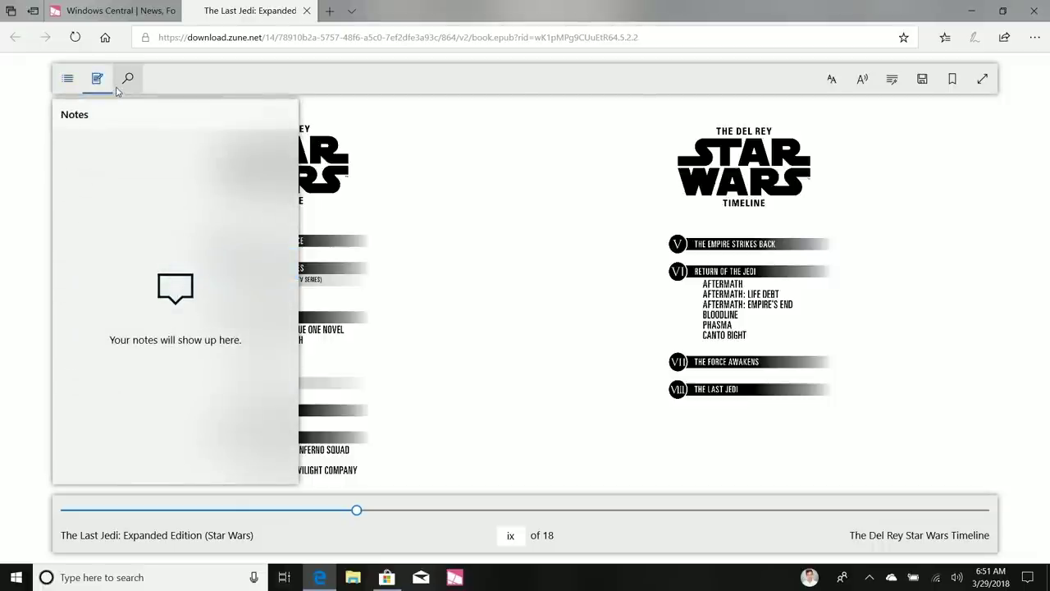
pyautogui.click(117, 91)
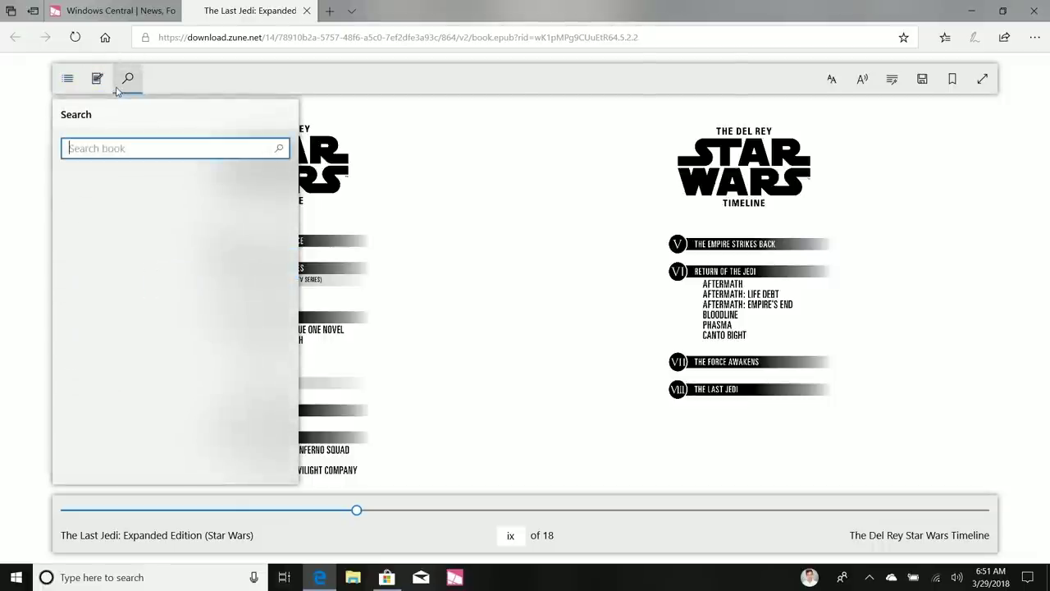
# - Check the book's text options, turn to the Epigraph, and start and stop reading it aloud
pyautogui.click(831, 80)
pyautogui.scroll(-1, 858, 79)
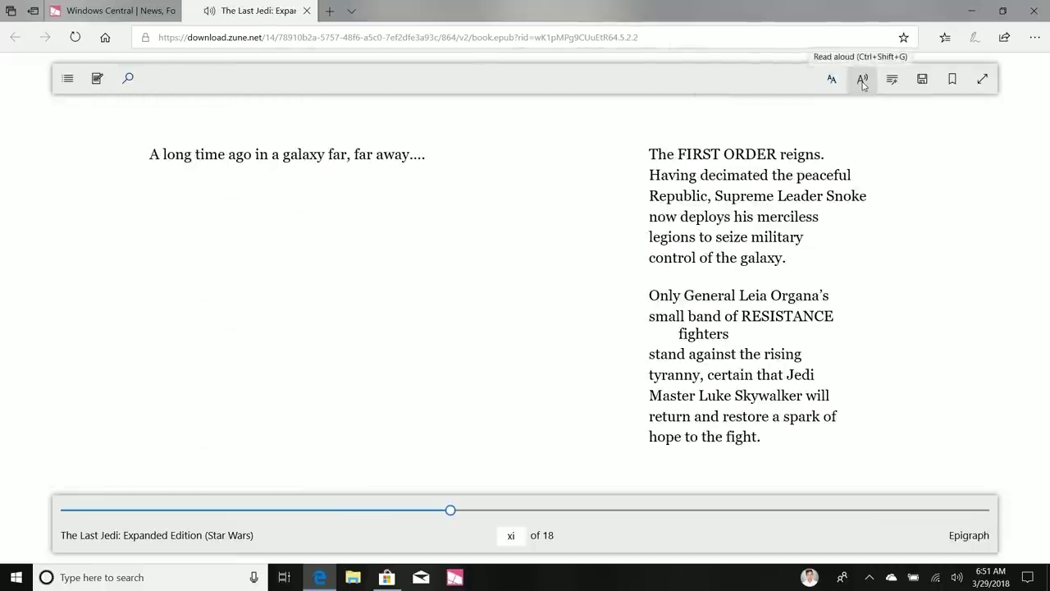
pyautogui.click(862, 79)
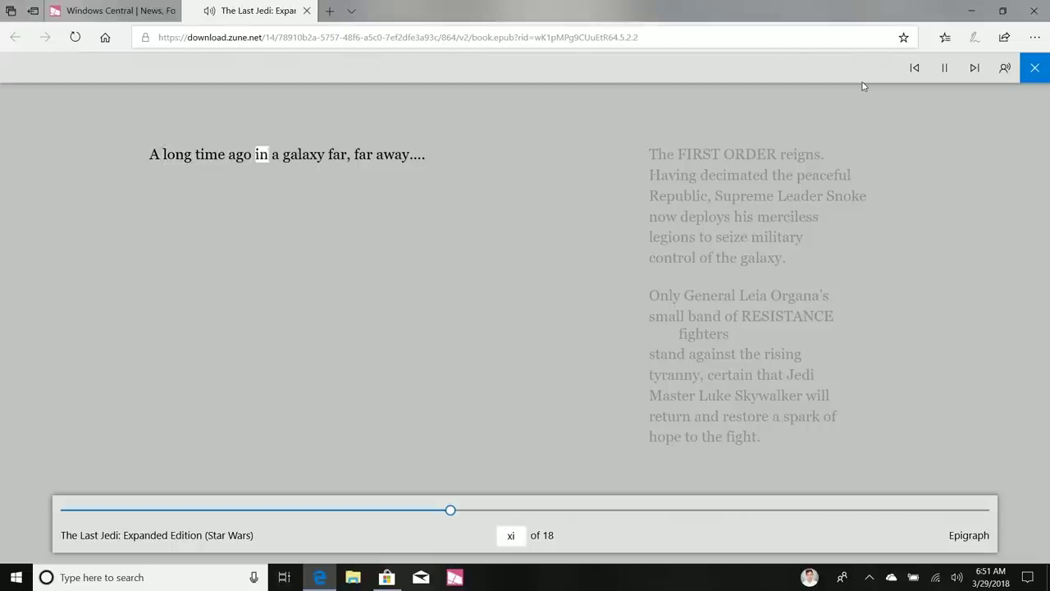
pyautogui.click(1042, 68)
# - View the book's bookmarks pane without adding a bookmark, jump ahead to page 10 and close the book's tab
pyautogui.click(951, 79)
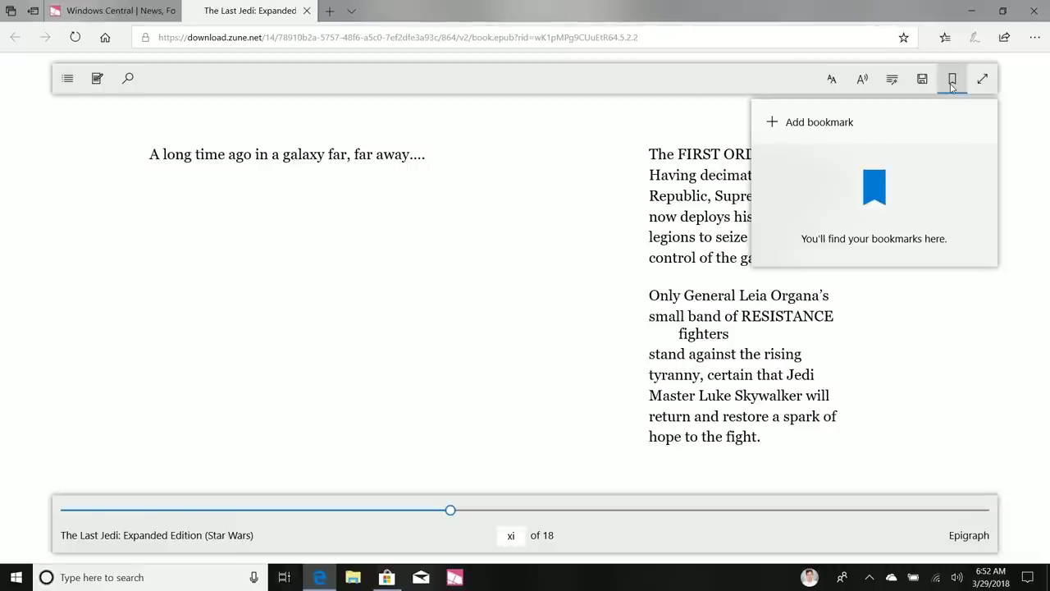
pyautogui.click(951, 84)
pyautogui.moveTo(452, 511); pyautogui.dragTo(746, 511)
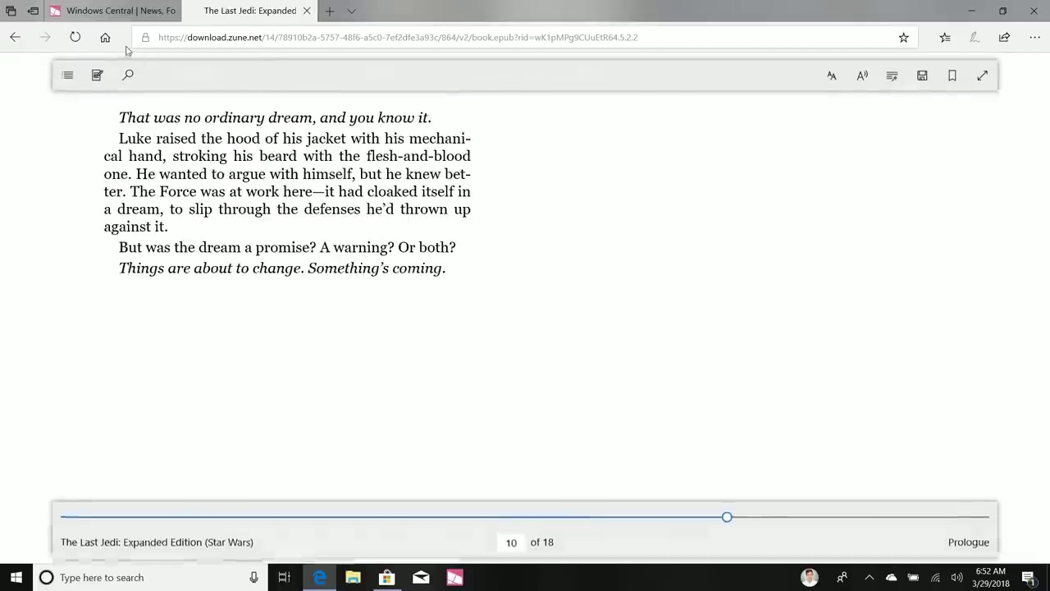
pyautogui.click(306, 11)
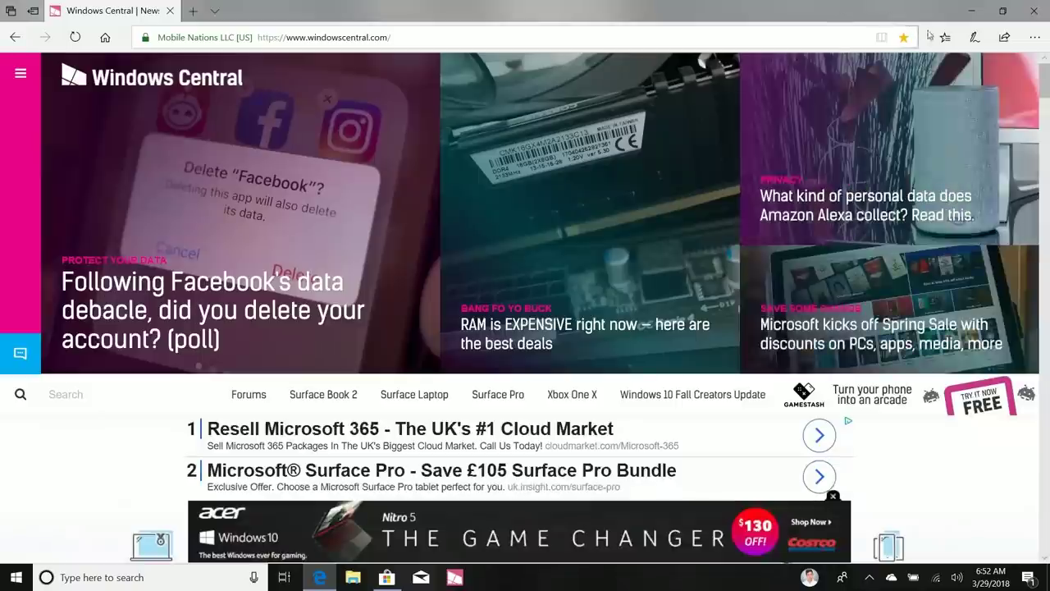
# - Look through History, Downloads and Favorites in the Hub and expand its section labels
pyautogui.click(941, 37)
pyautogui.click(682, 189)
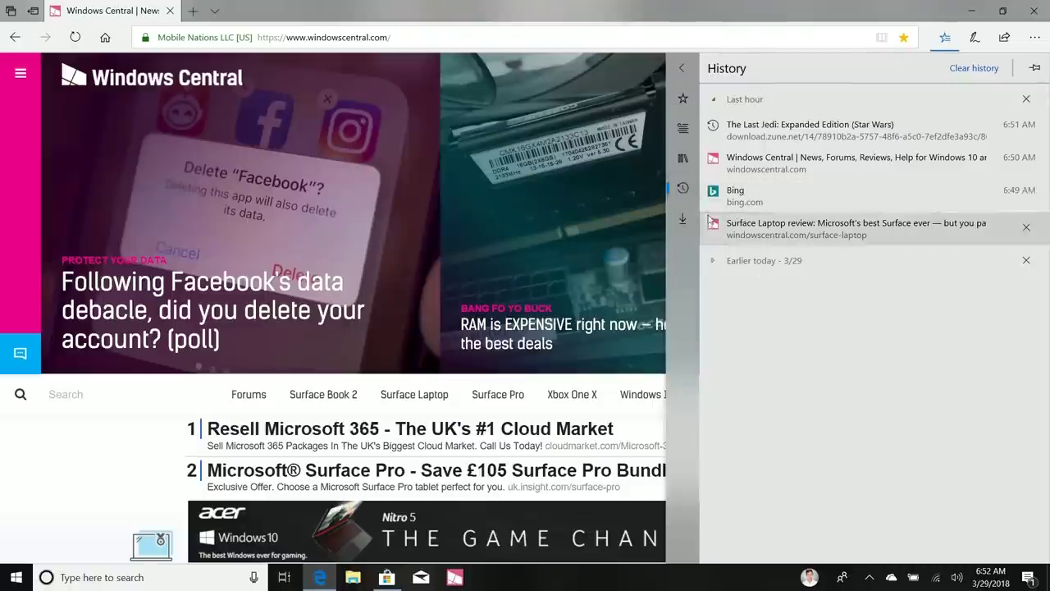
pyautogui.click(697, 219)
pyautogui.click(683, 99)
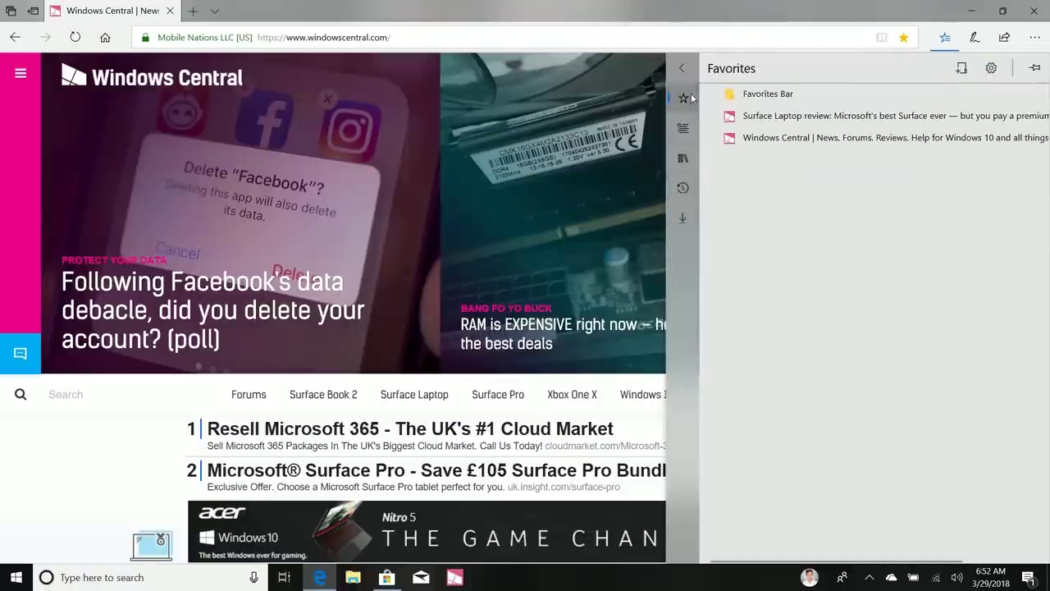
pyautogui.click(681, 69)
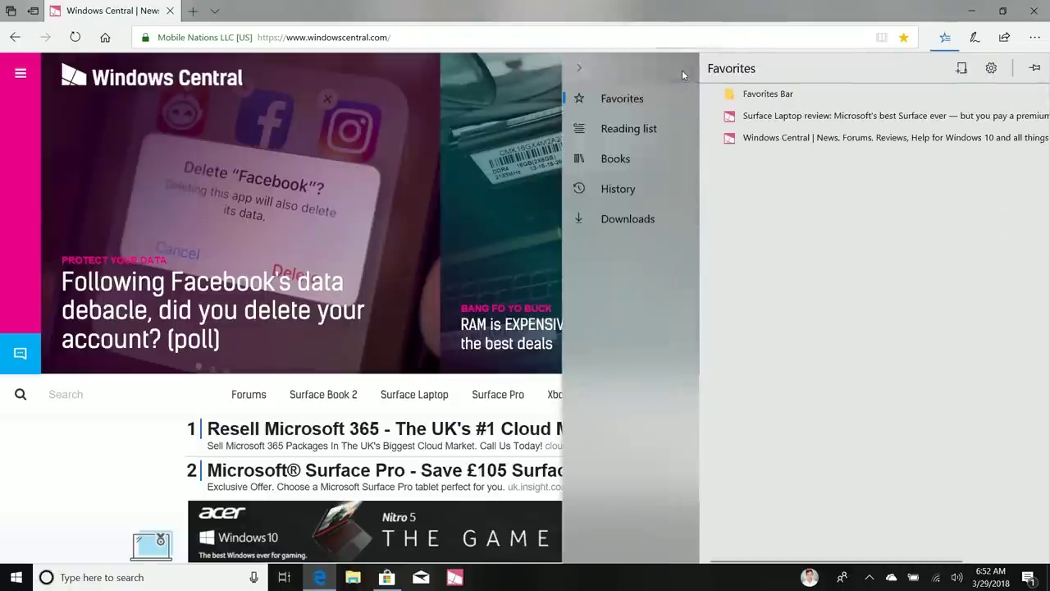
# - View the Books section of the Hub and close the Hub
pyautogui.click(670, 146)
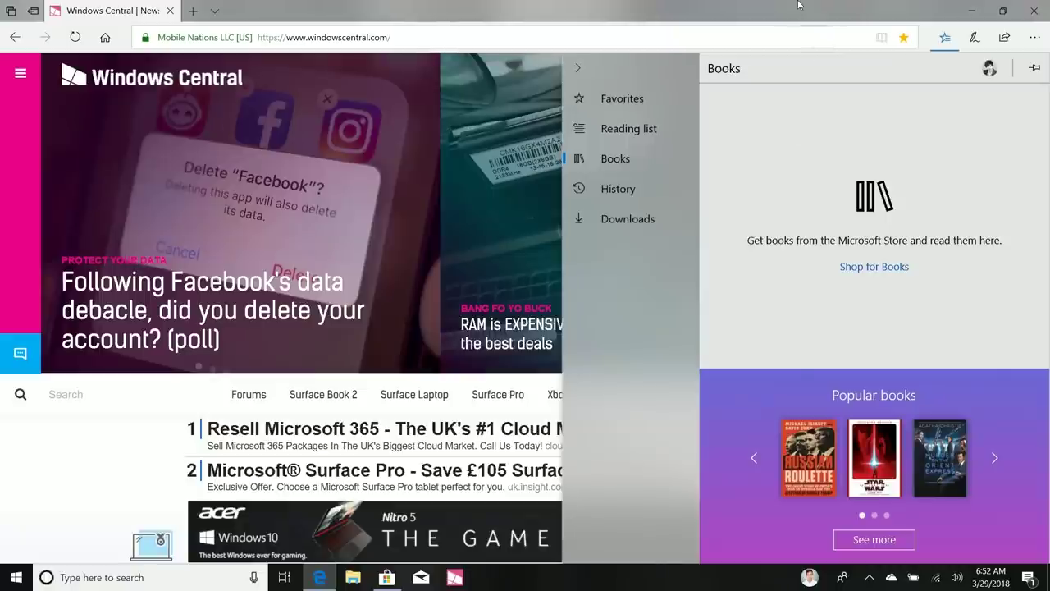
pyautogui.click(789, 27)
# - Go to youtube.com and open a video from its home page
pyautogui.click(499, 40)
pyautogui.write('youtube.com')
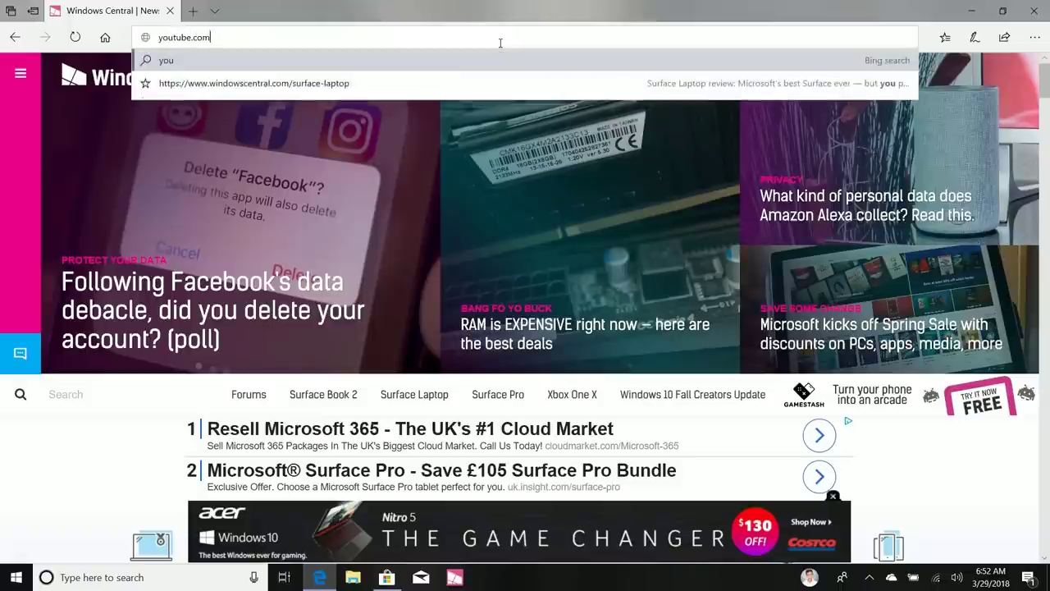
pyautogui.press('Return')
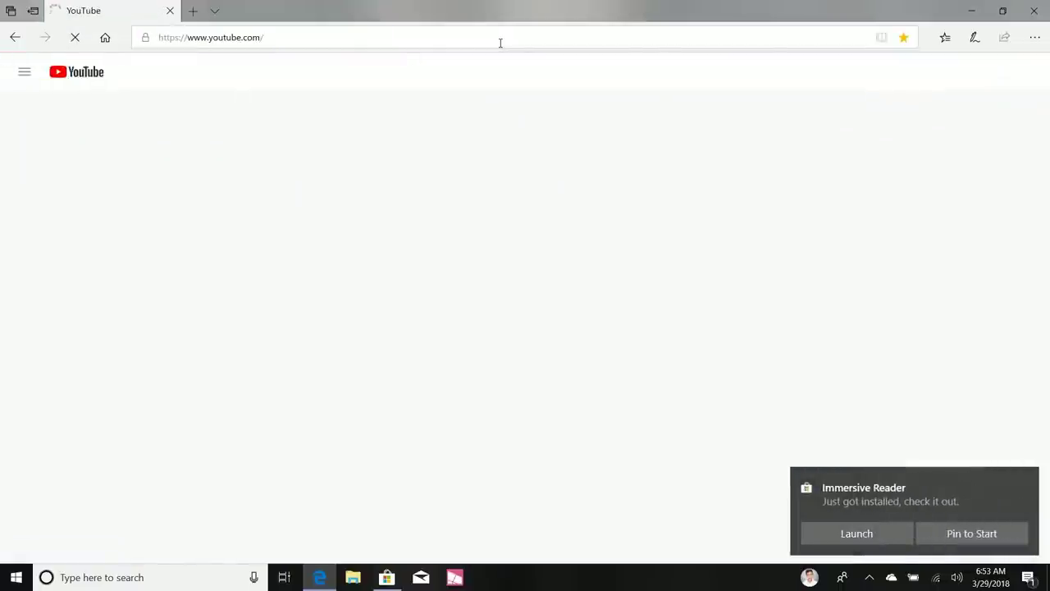
pyautogui.click(294, 261)
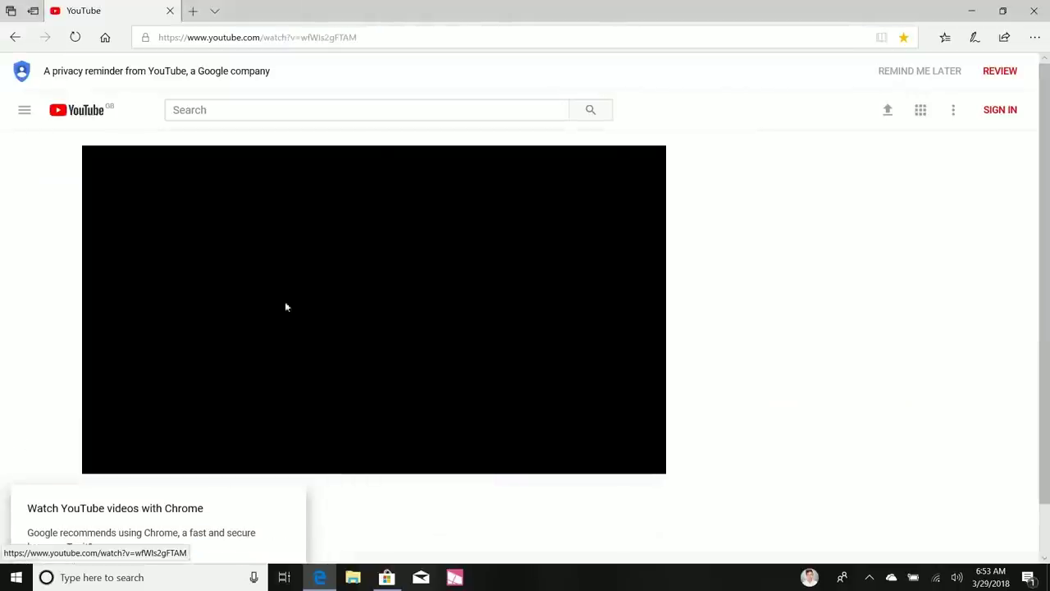
# - Open a new tab and mute the YouTube tab's audio without switching back to it
pyautogui.click(193, 10)
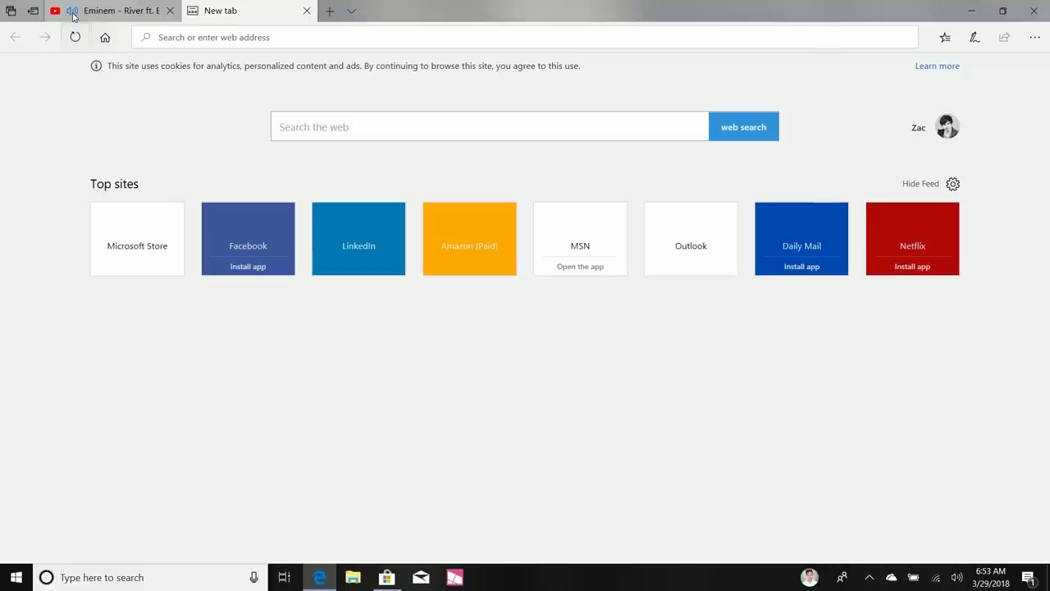
pyautogui.click(72, 17)
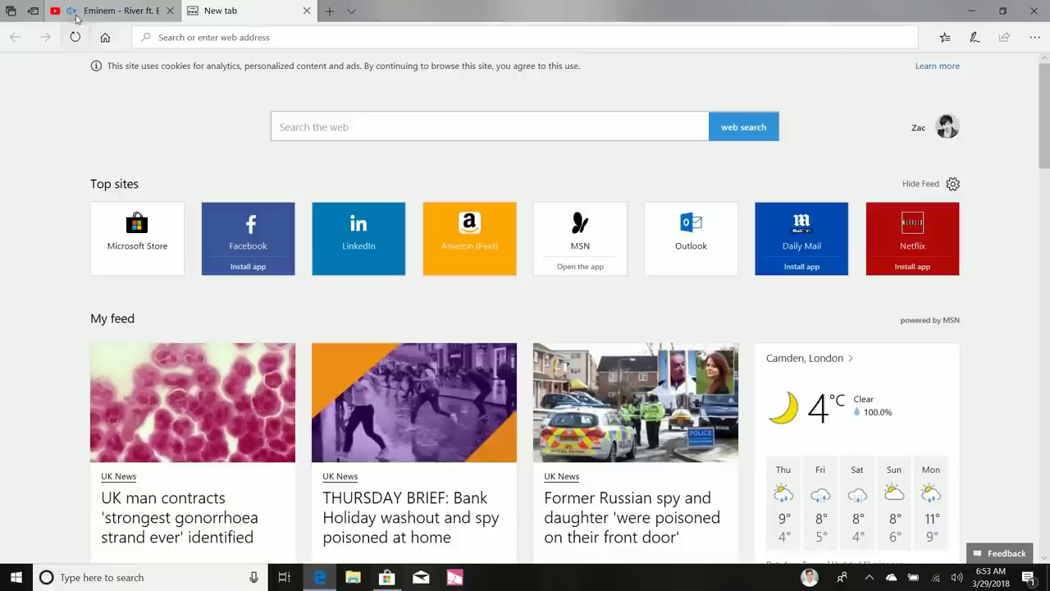
pyautogui.moveTo(73, 14)
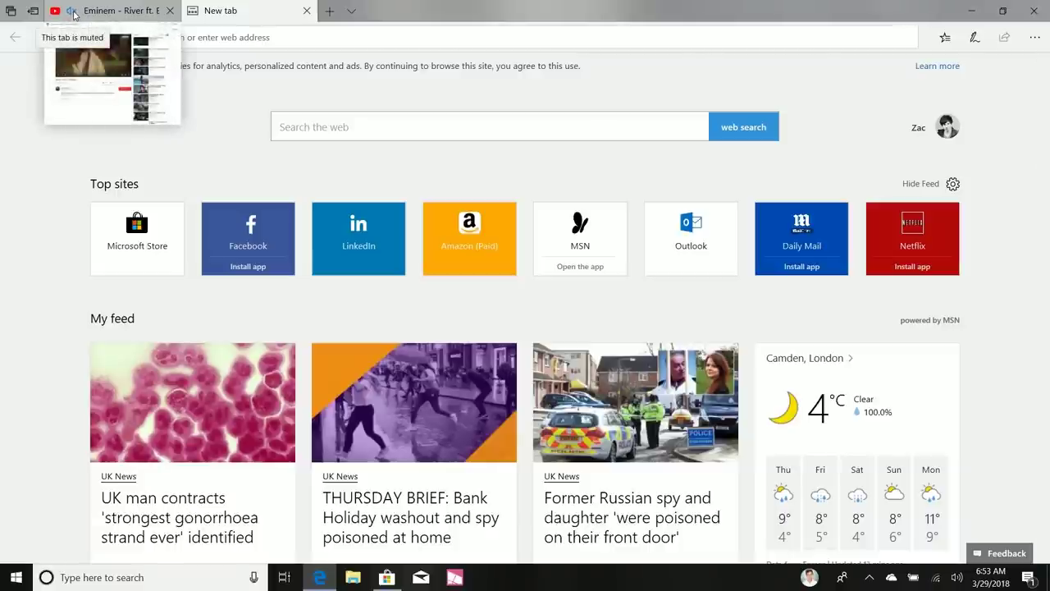
# - Close the YouTube tab and load windowscentral.com in the remaining tab
pyautogui.click(170, 11)
pyautogui.click(202, 37)
pyautogui.write('windows')
pyautogui.press('Return')
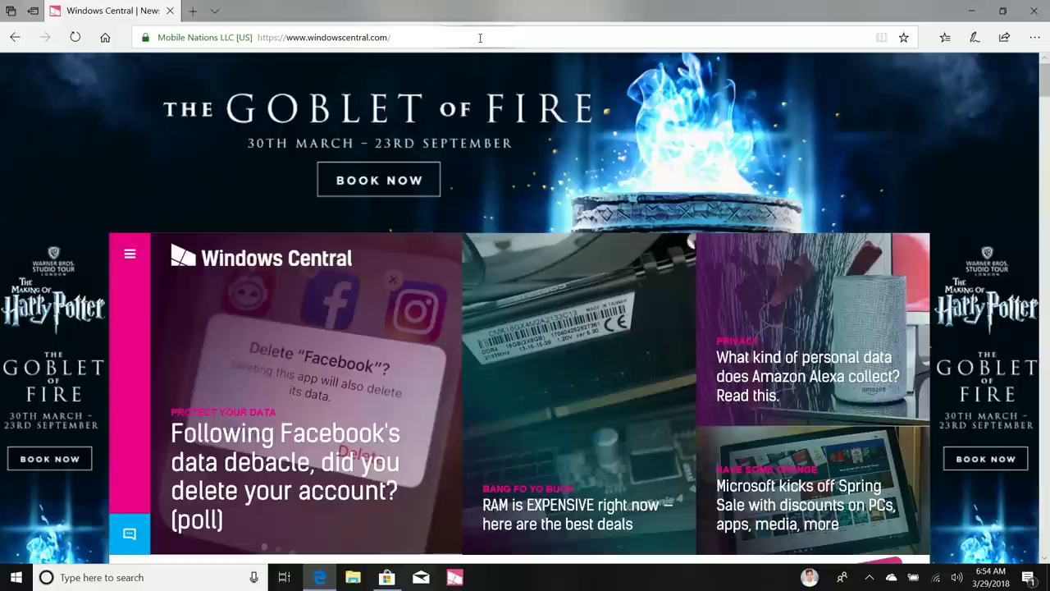
# - Look through the list of suggested Microsoft Edge extensions and close the browser window
pyautogui.click(1035, 43)
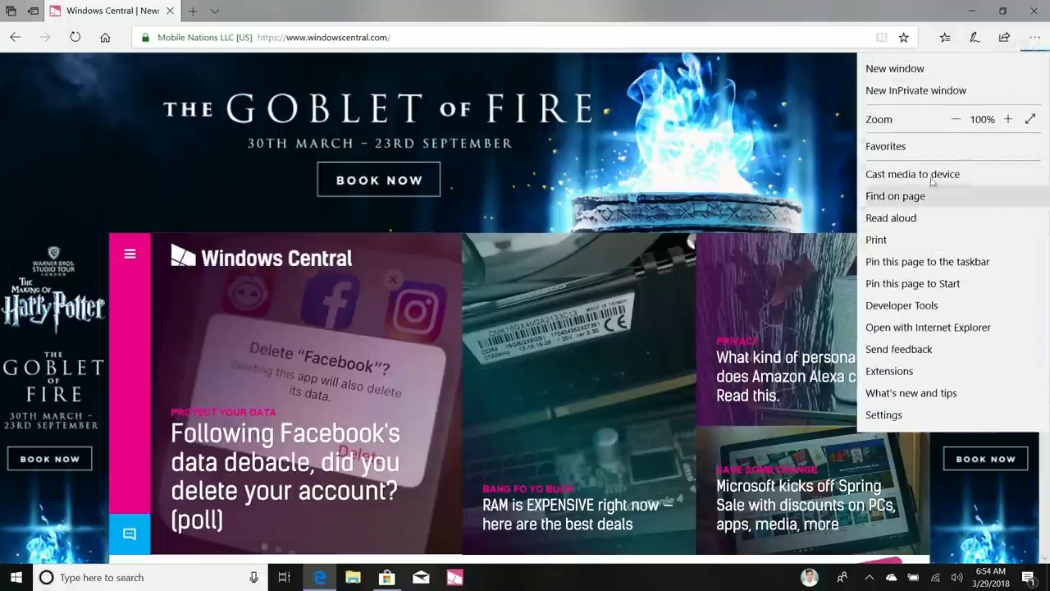
pyautogui.click(894, 371)
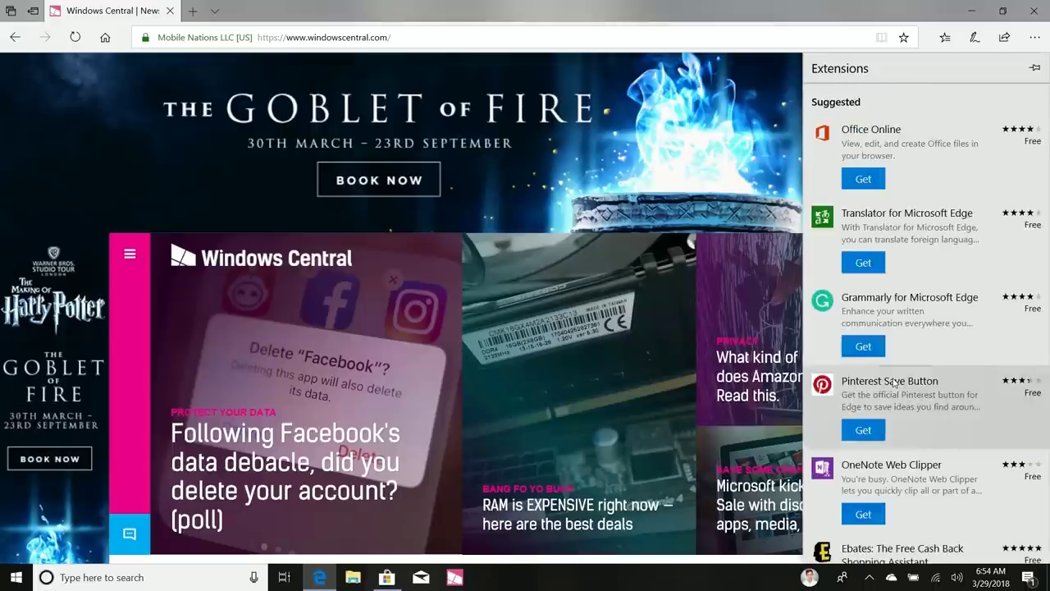
pyautogui.scroll(-10, 892, 382)
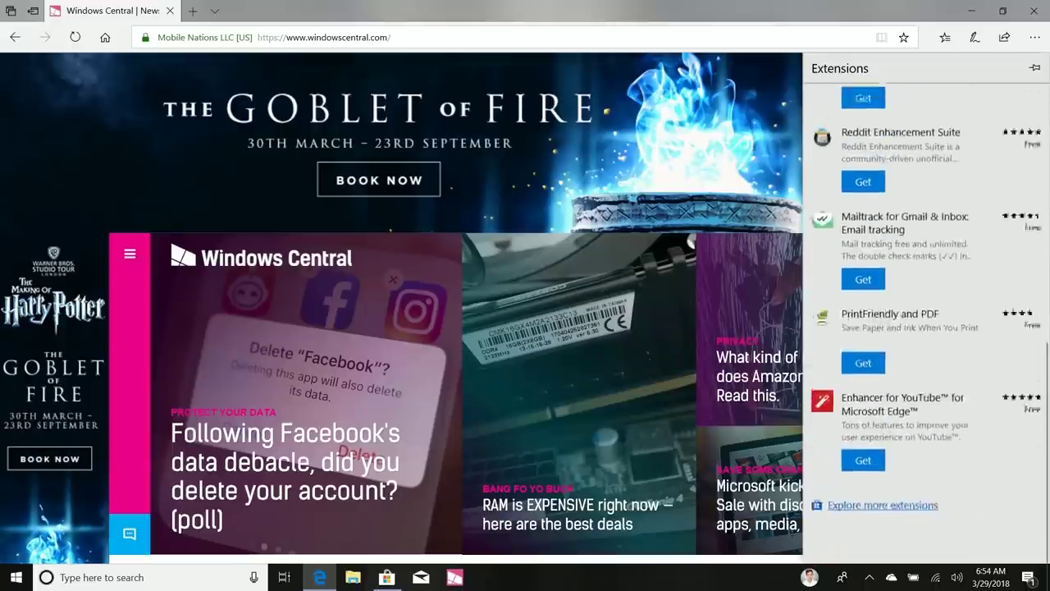
pyautogui.scroll(10, 927, 312)
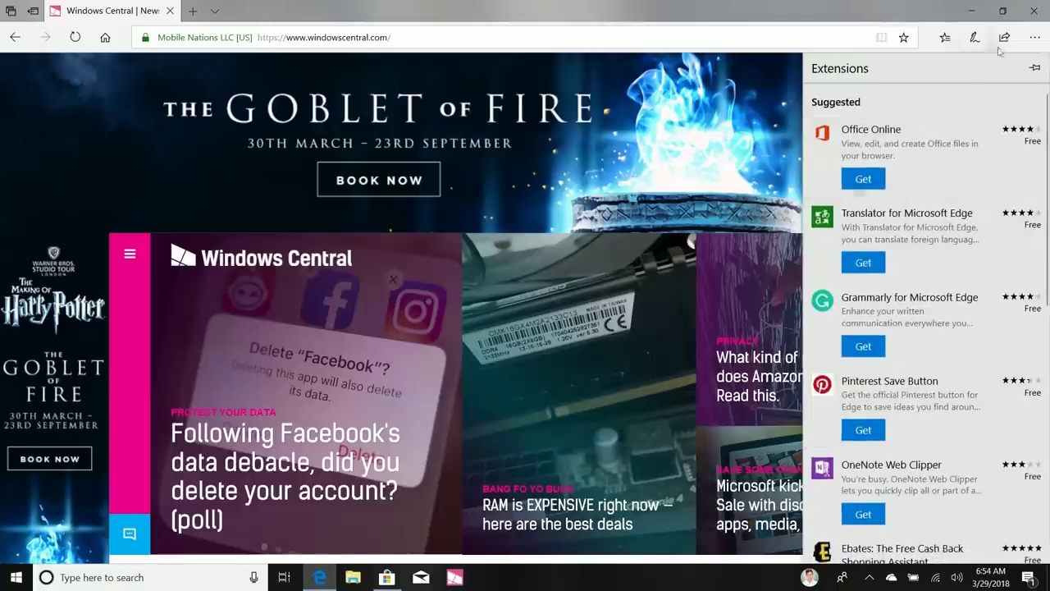
pyautogui.click(1035, 37)
pyautogui.click(1034, 11)
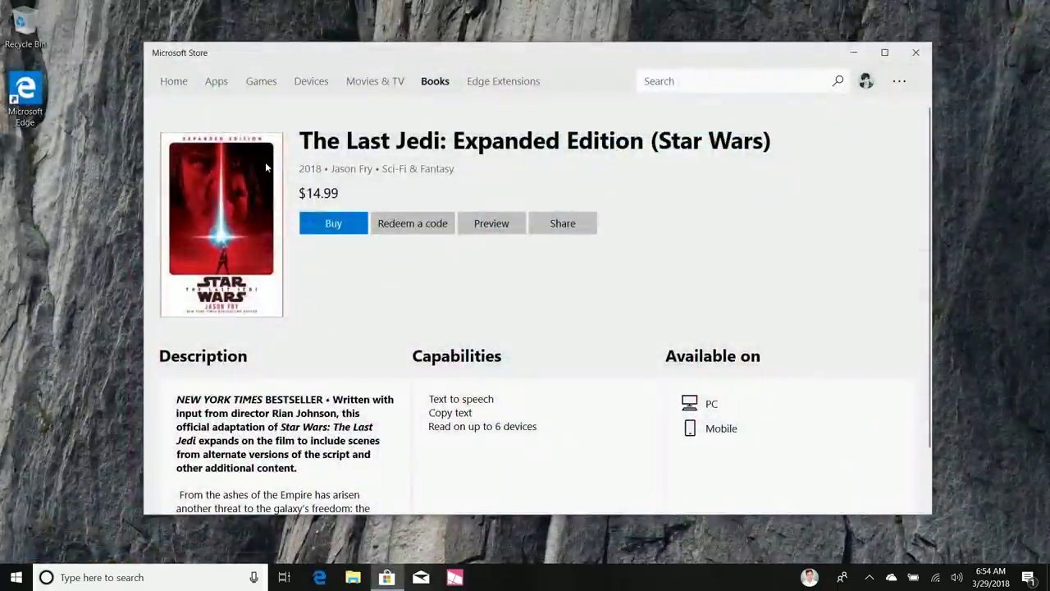
# - View the Microsoft Store home page and browse the Devices category from Microsoft Surface to Audio and entertainment
pyautogui.click(173, 81)
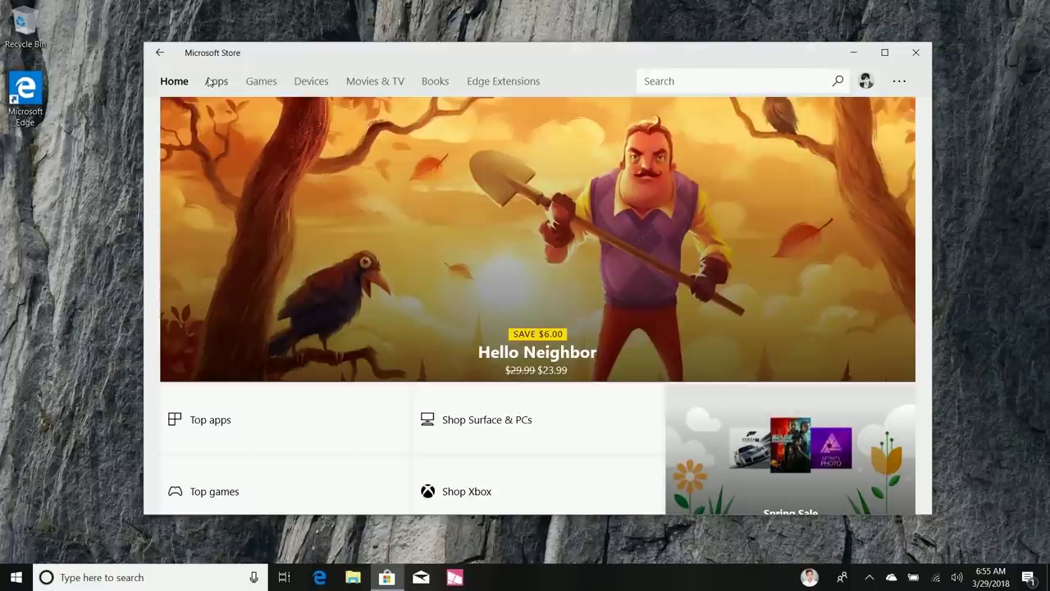
pyautogui.click(300, 85)
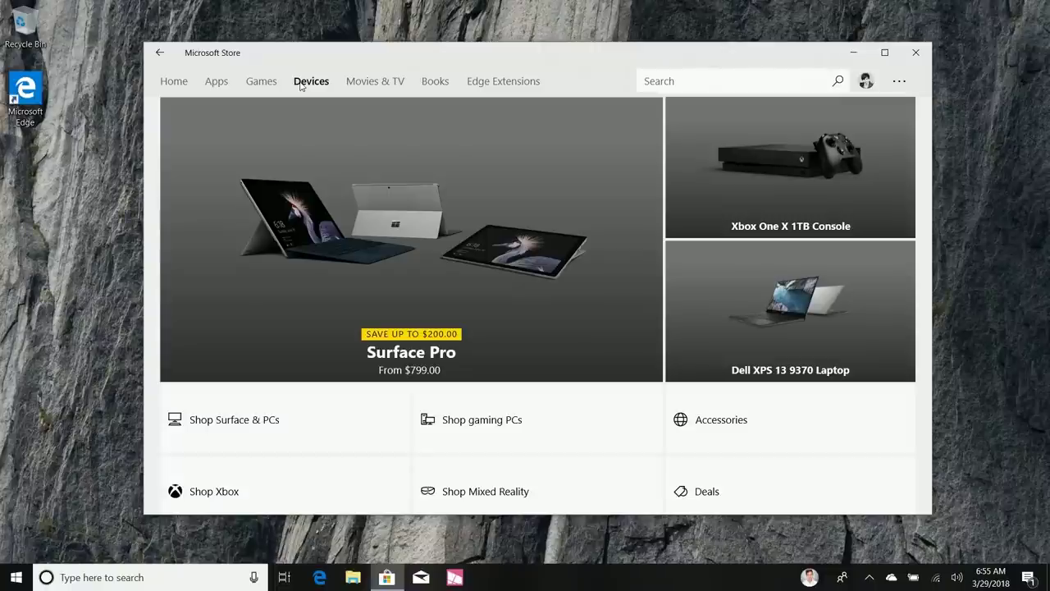
pyautogui.scroll(-5, 431, 301)
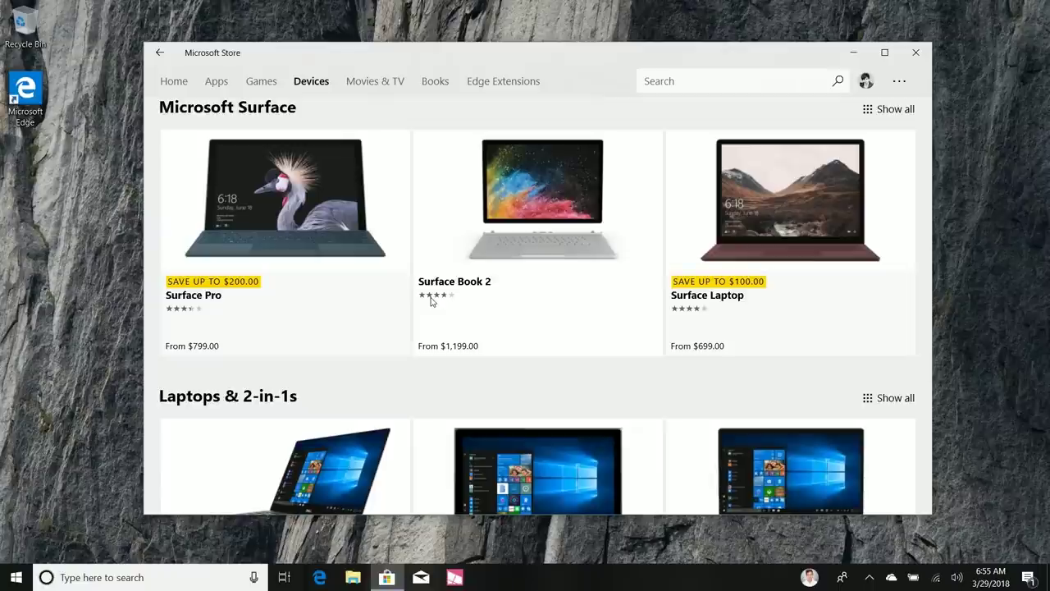
pyautogui.scroll(-3, 430, 301)
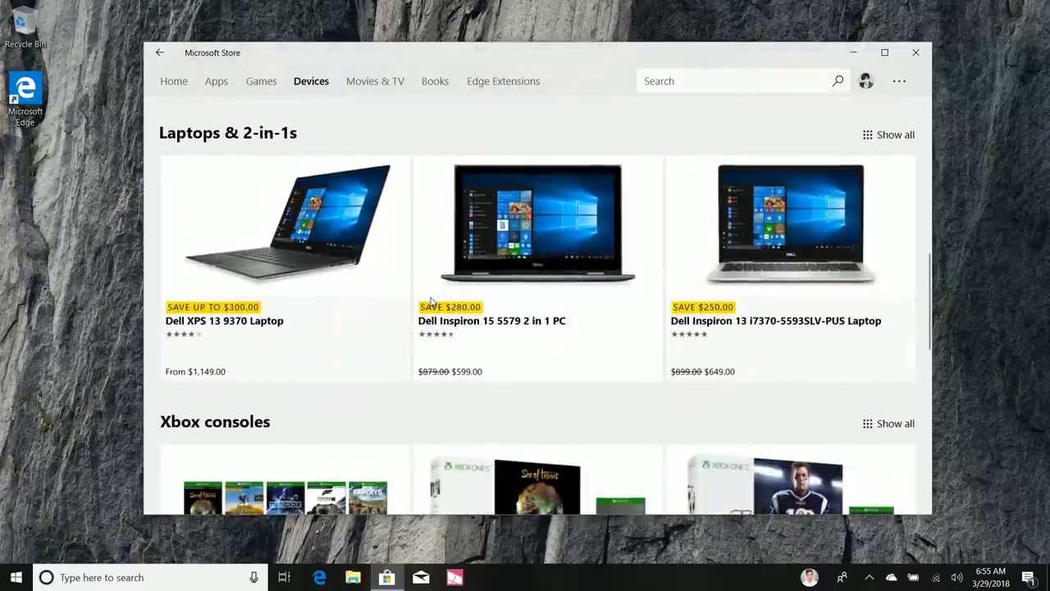
pyautogui.scroll(-3, 431, 302)
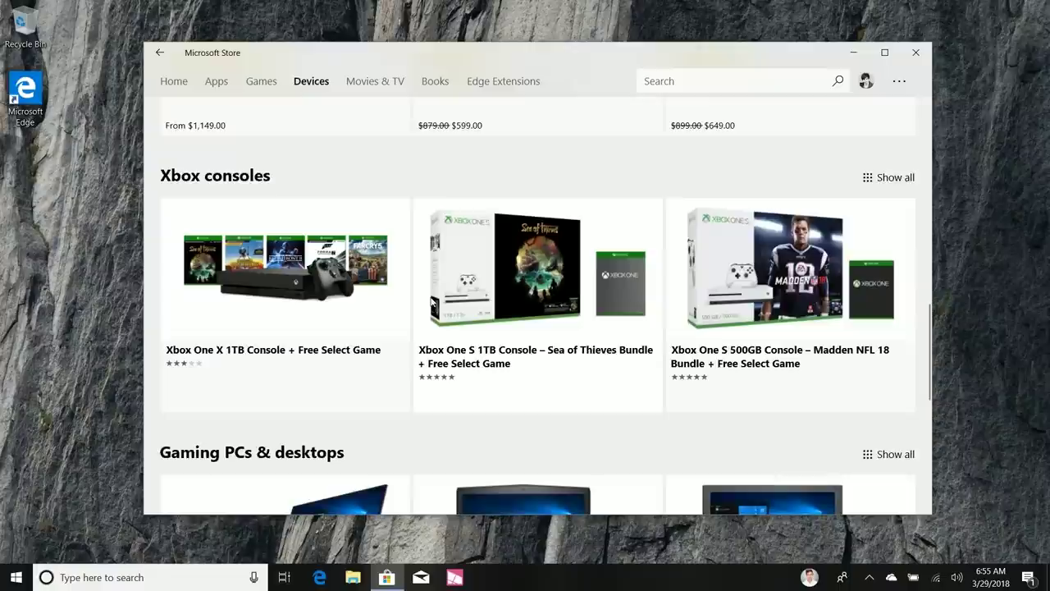
pyautogui.scroll(-2, 431, 292)
pyautogui.scroll(-2, 431, 292)
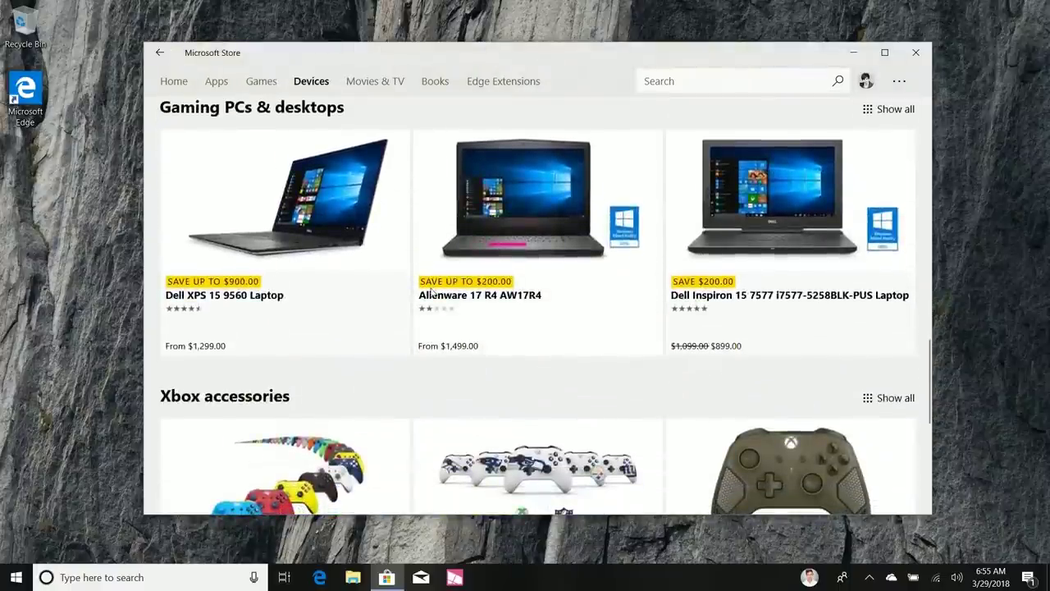
pyautogui.scroll(-2, 431, 291)
pyautogui.scroll(-3, 419, 242)
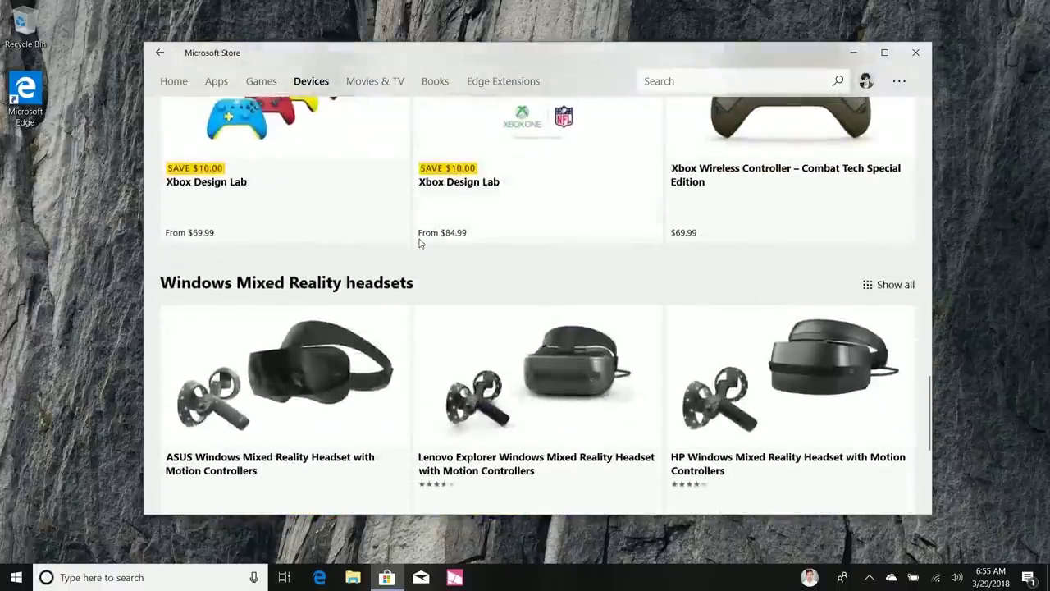
pyautogui.scroll(-3, 419, 242)
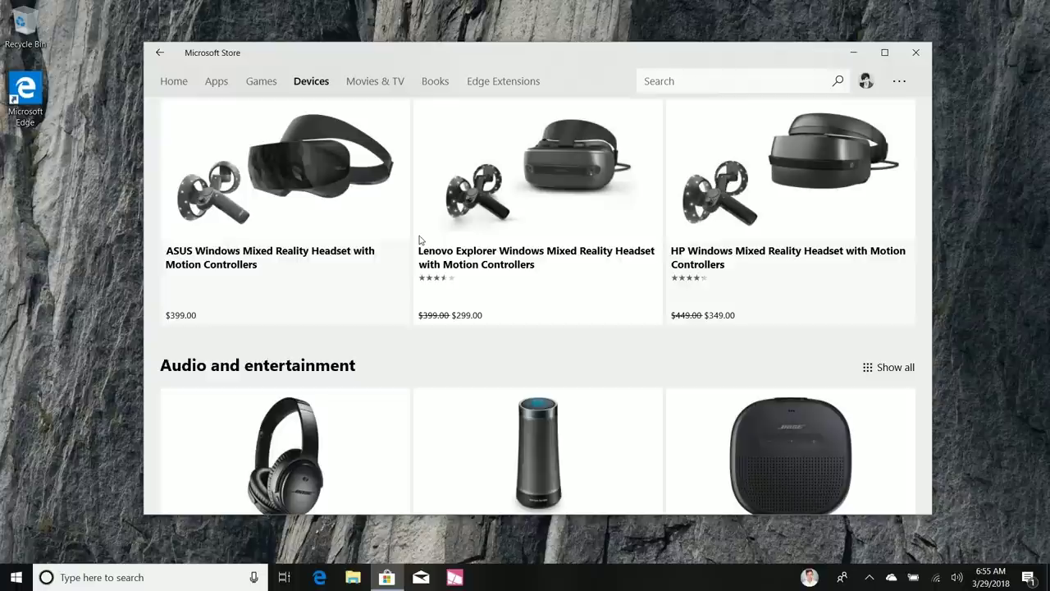
pyautogui.scroll(15, 620, 226)
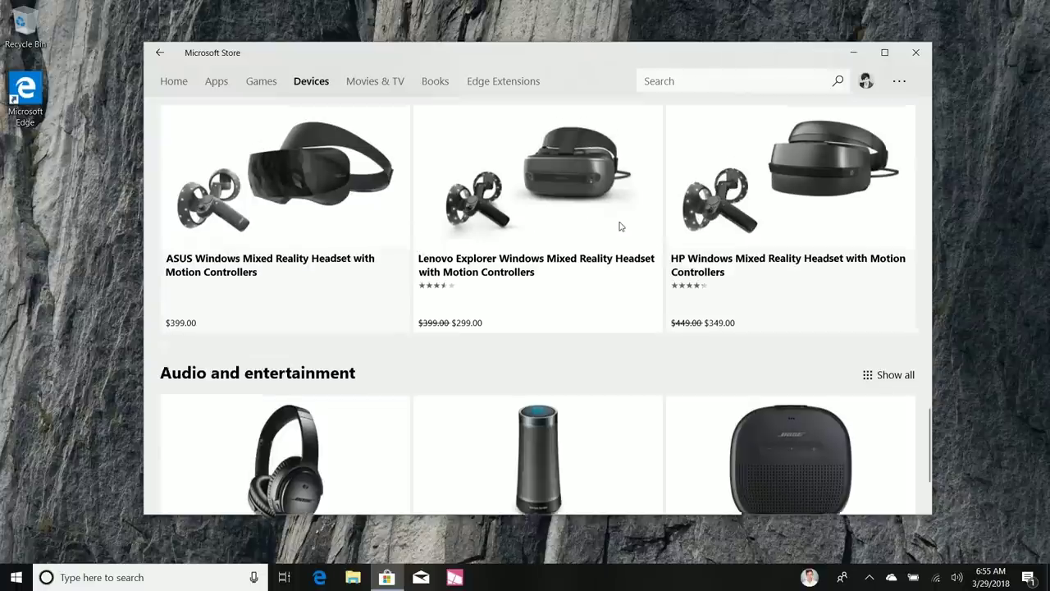
pyautogui.scroll(3, 621, 225)
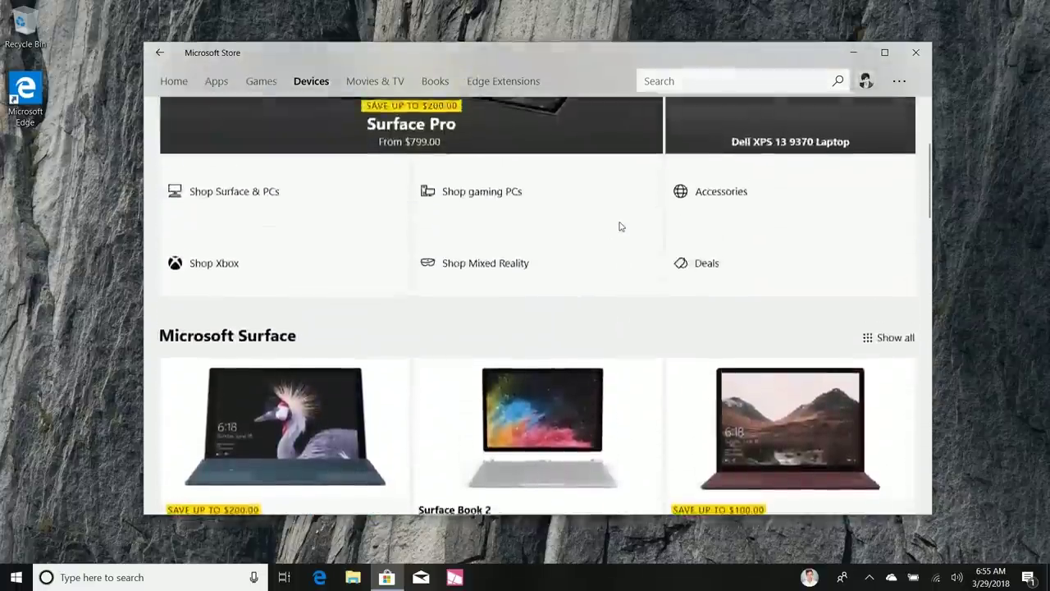
pyautogui.scroll(-2, 621, 226)
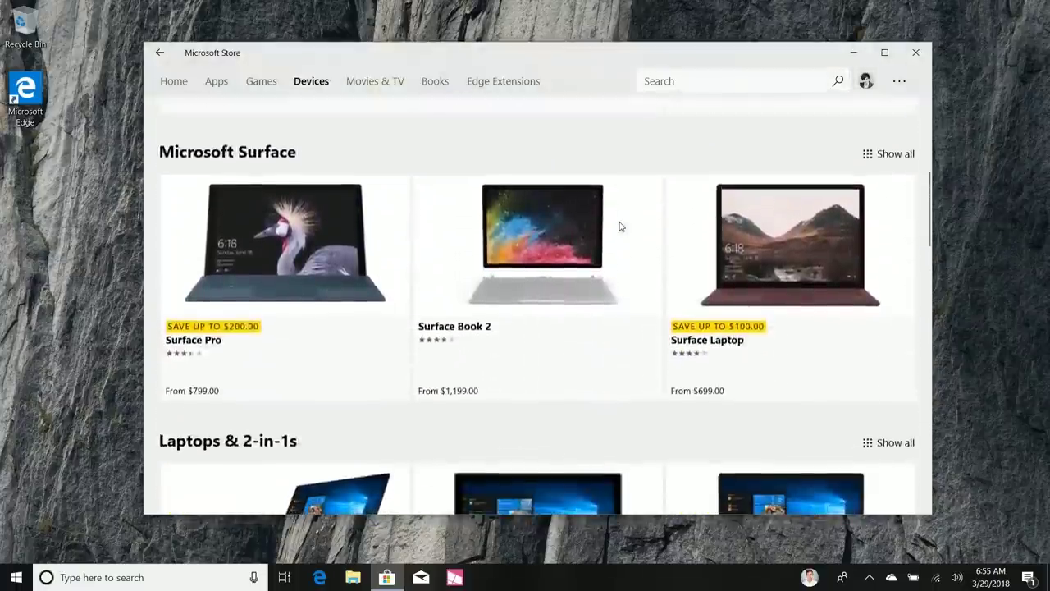
# - Show all Microsoft Surface devices, open Surface Studio and choose the 2TB / Intel Core i7 - 32GB RAM / 4GB GPU configuration
pyautogui.click(902, 154)
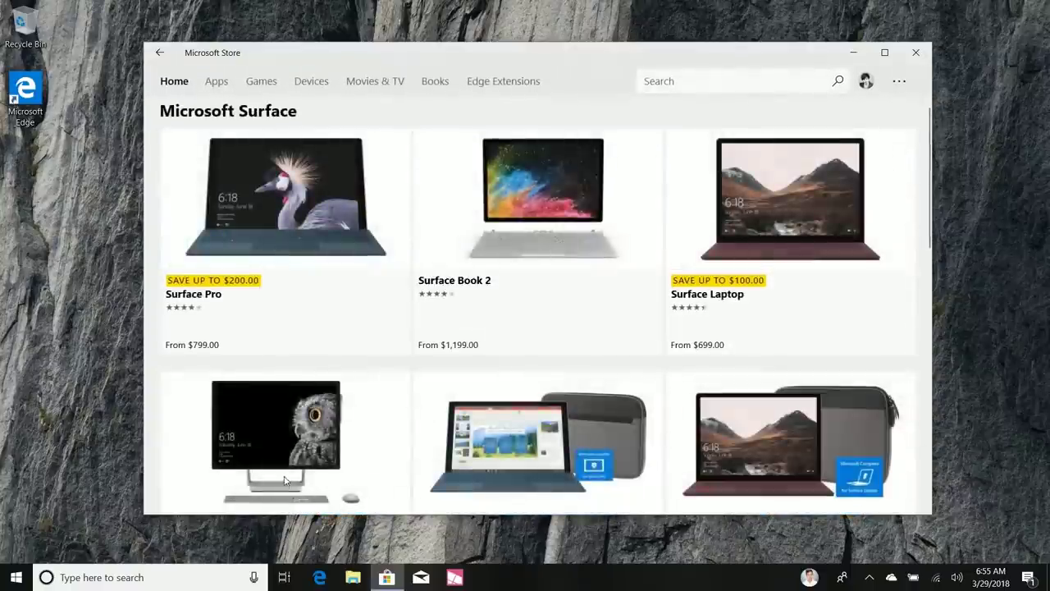
pyautogui.click(285, 480)
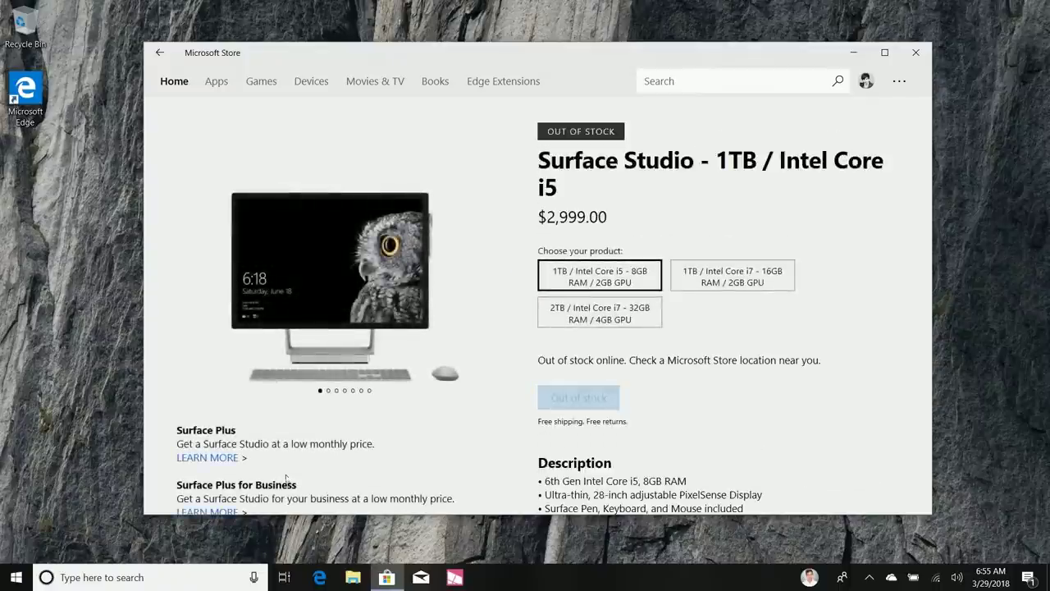
pyautogui.click(621, 316)
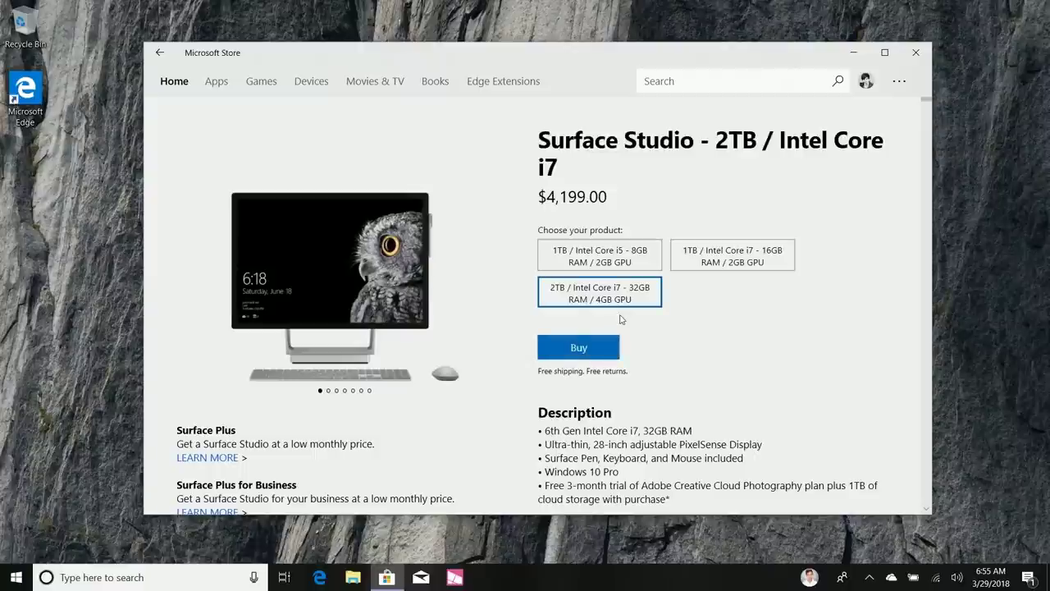
# - Start buying the selected Surface Studio, proceed to the Bundle & save offers and cancel before checkout
pyautogui.click(591, 351)
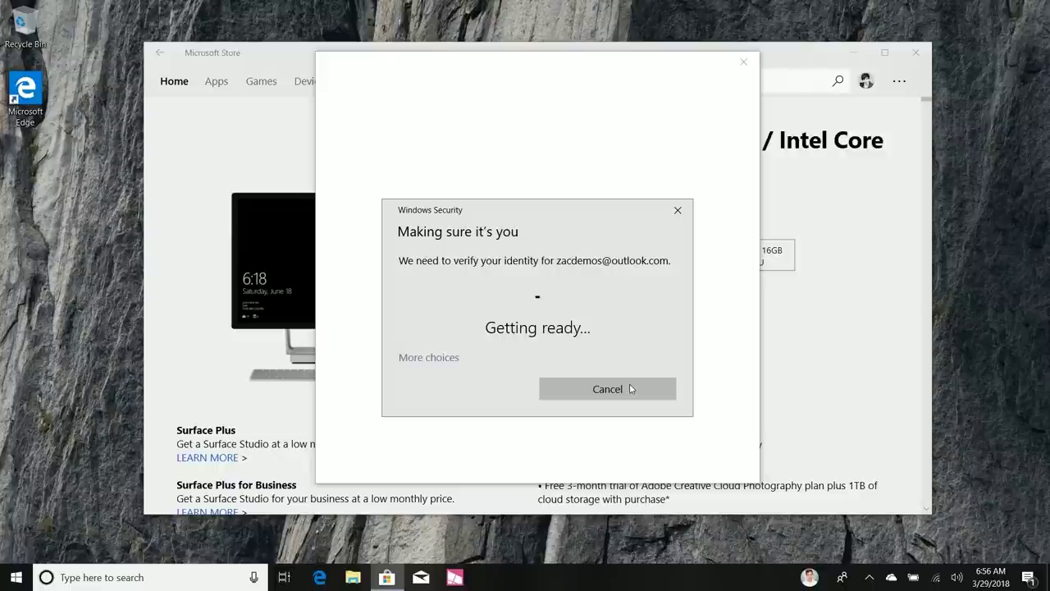
pyautogui.click(466, 410)
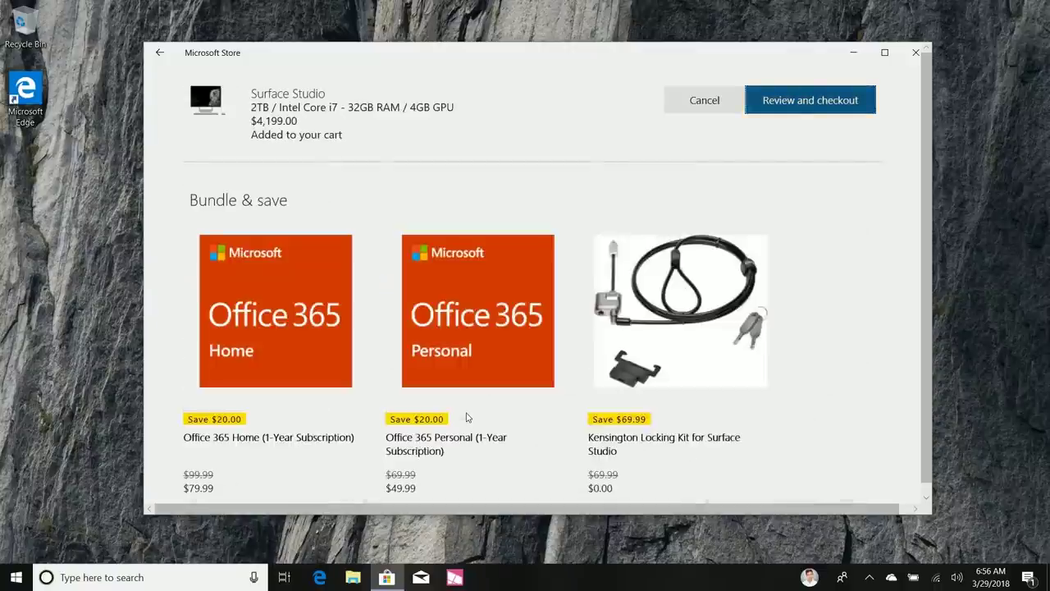
pyautogui.click(704, 110)
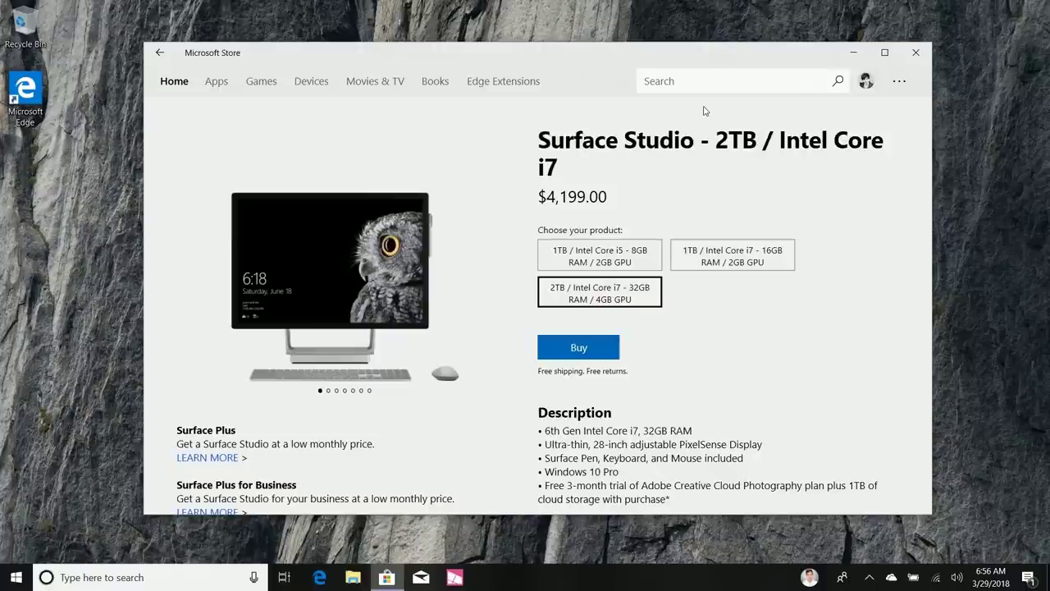
# - Browse the Store's Edge Extensions category, including the Adblockers and Password managers, Productivity and Shopping sections
pyautogui.click(488, 80)
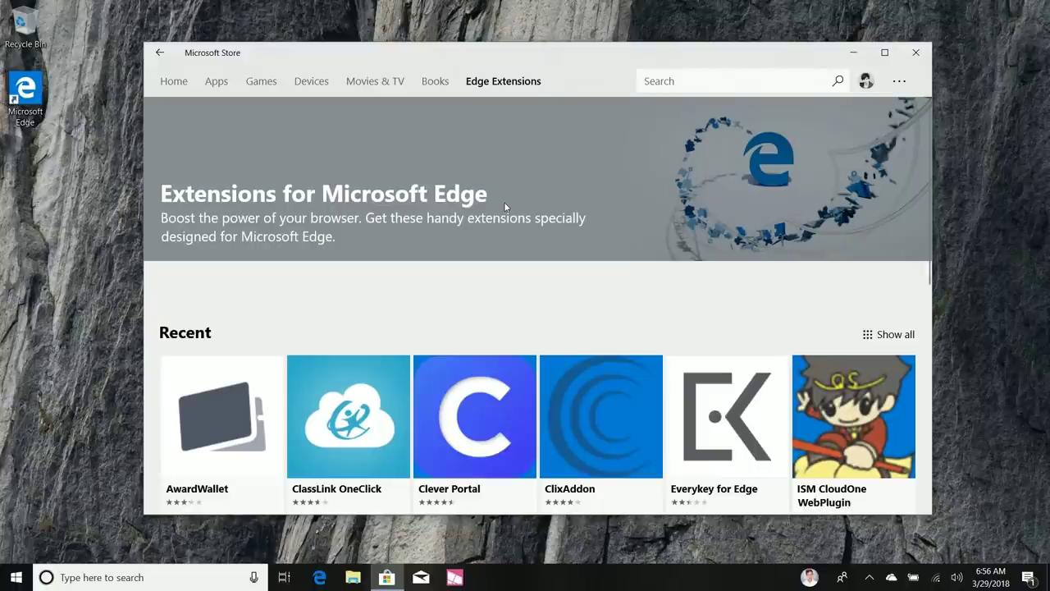
pyautogui.scroll(-10, 509, 235)
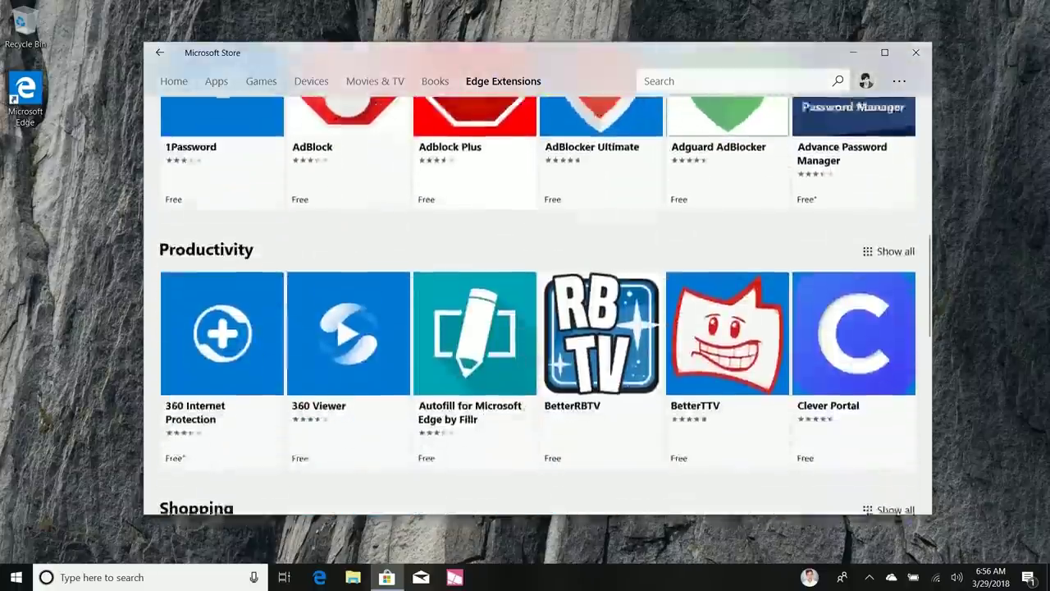
pyautogui.scroll(3, 520, 398)
pyautogui.scroll(-4, 520, 397)
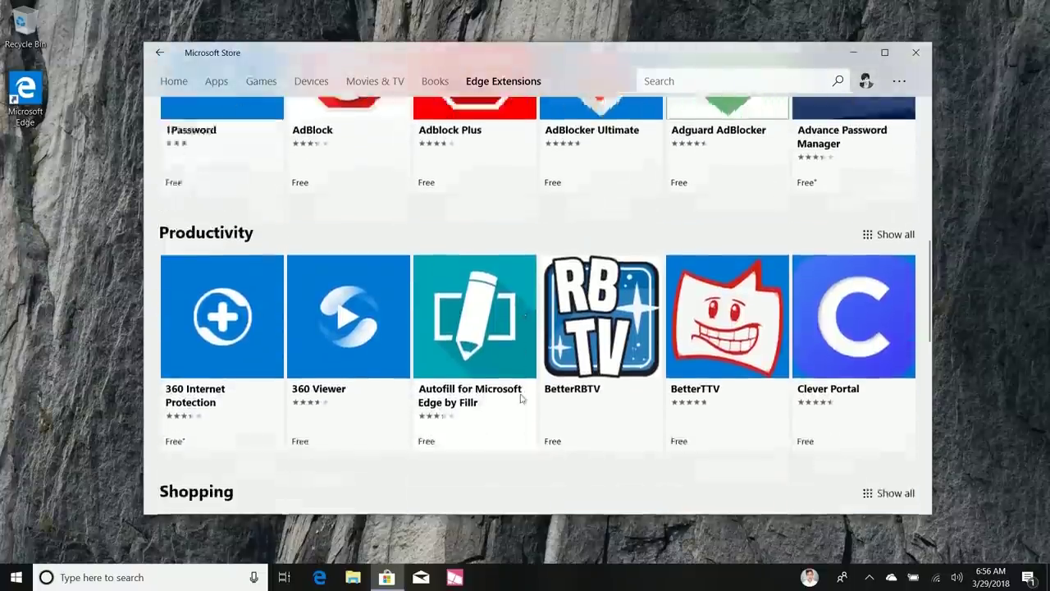
pyautogui.scroll(-3, 520, 397)
pyautogui.scroll(5, 520, 395)
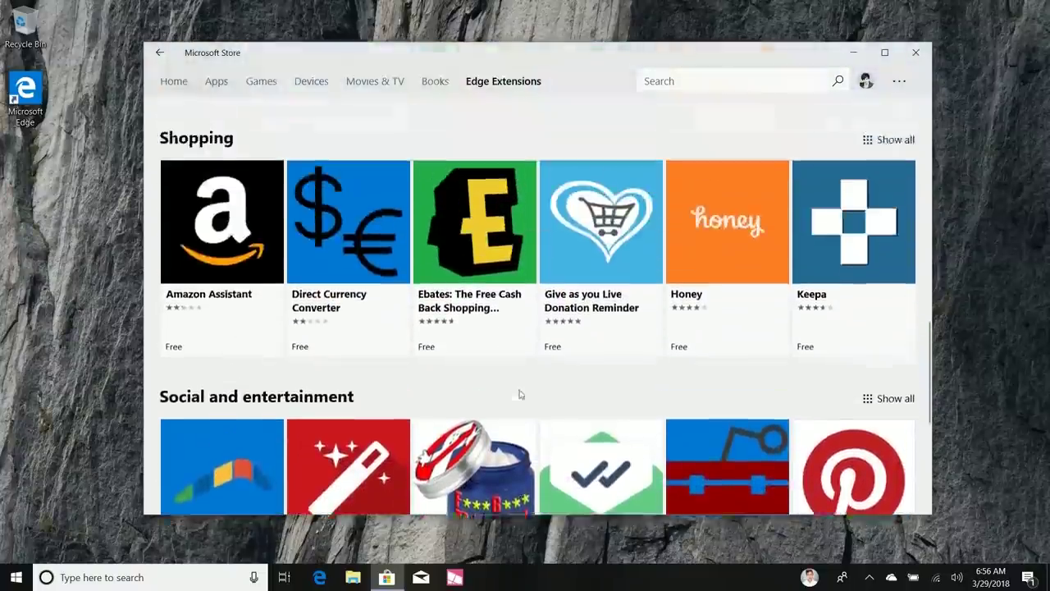
pyautogui.scroll(3, 519, 395)
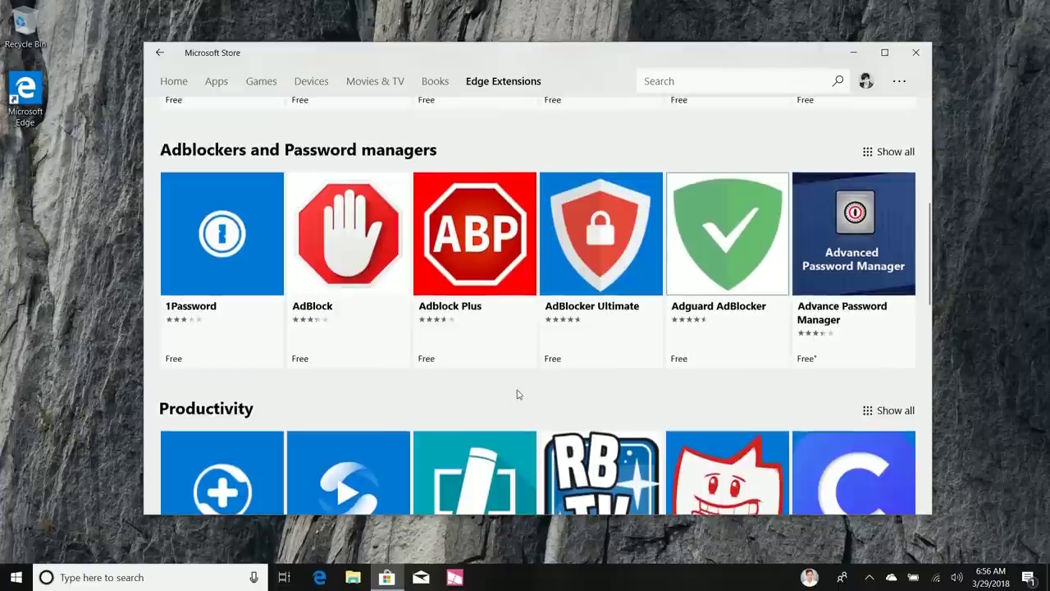
# - View AdBlock's product page and browse the remaining Edge Extensions sections, including Social and entertainment and For developers
pyautogui.click(382, 262)
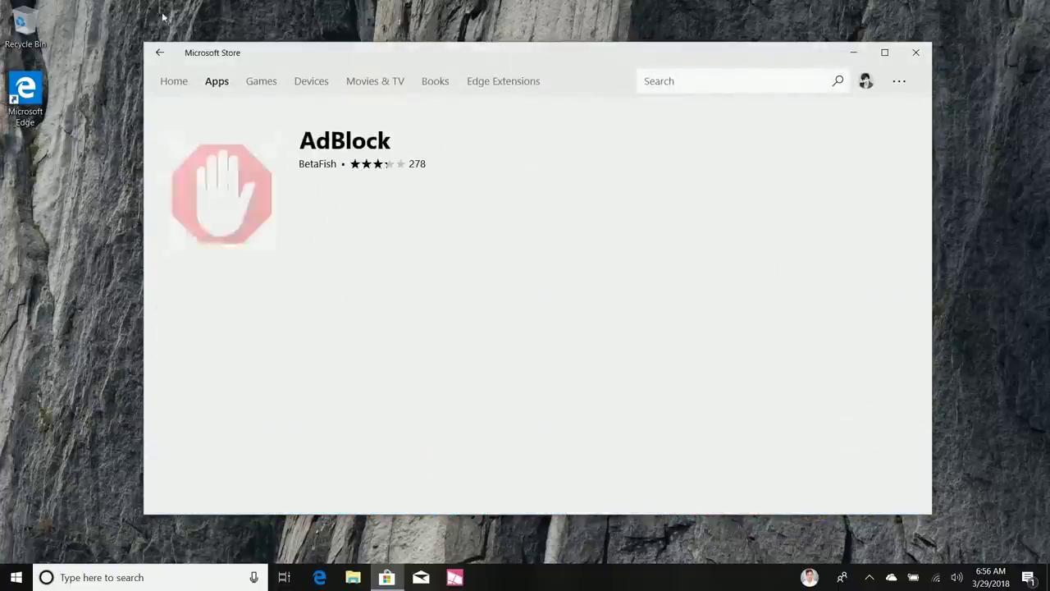
pyautogui.click(160, 51)
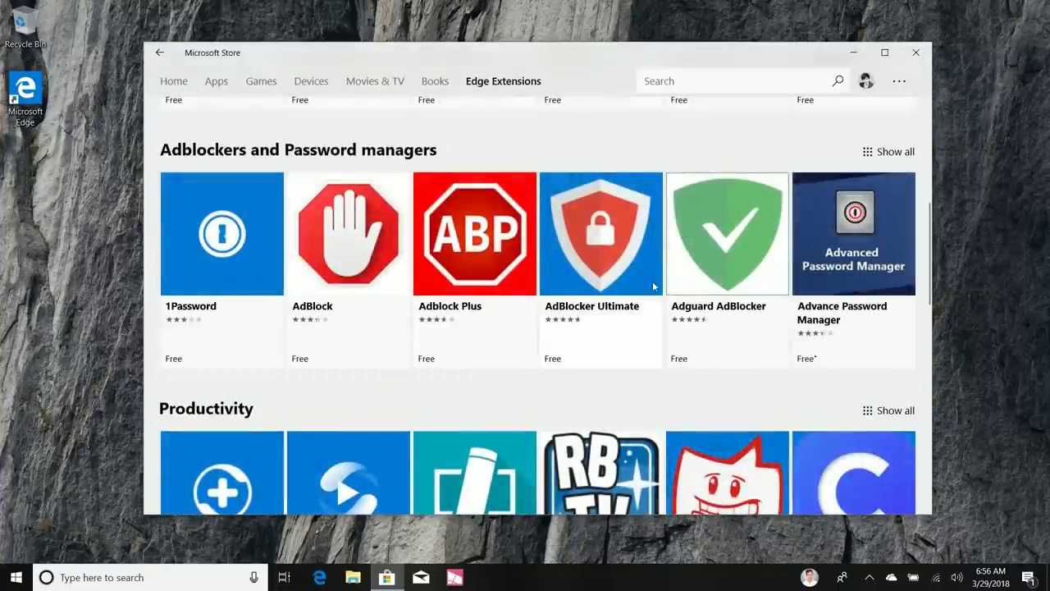
pyautogui.scroll(-8, 691, 364)
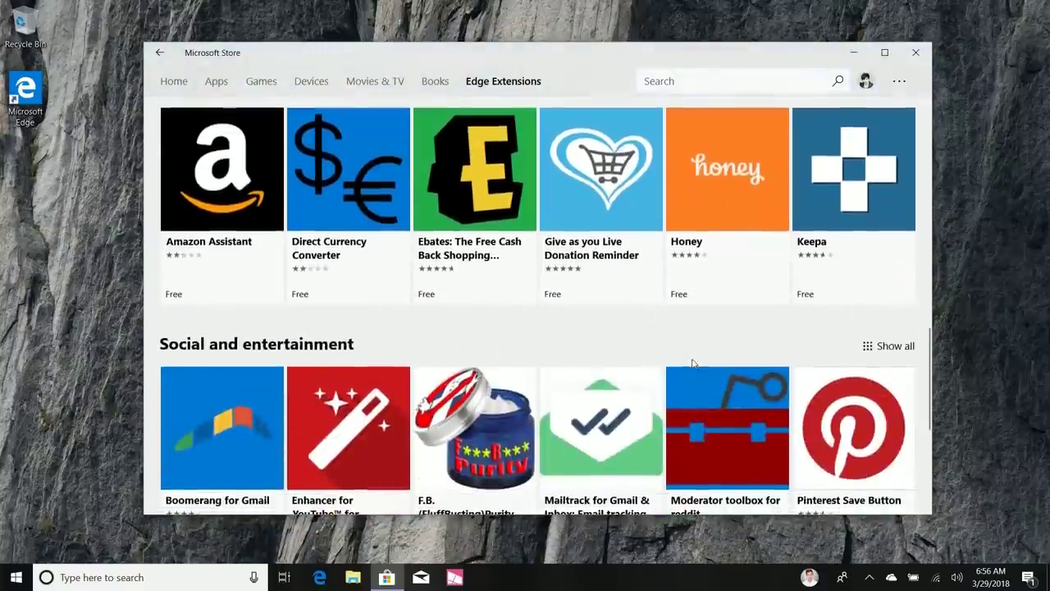
pyautogui.scroll(-4, 692, 364)
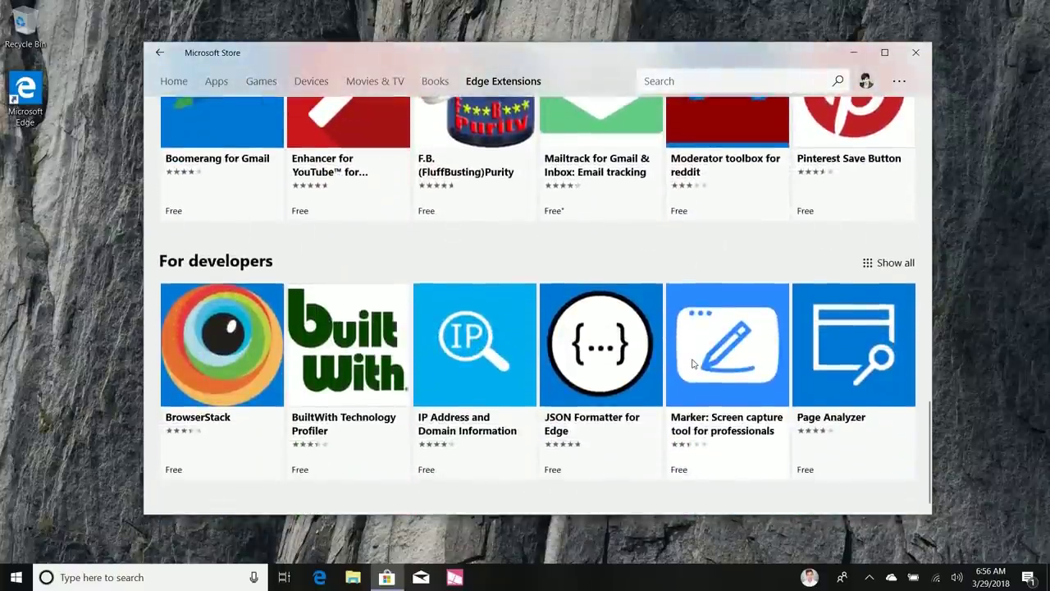
pyautogui.scroll(3, 692, 364)
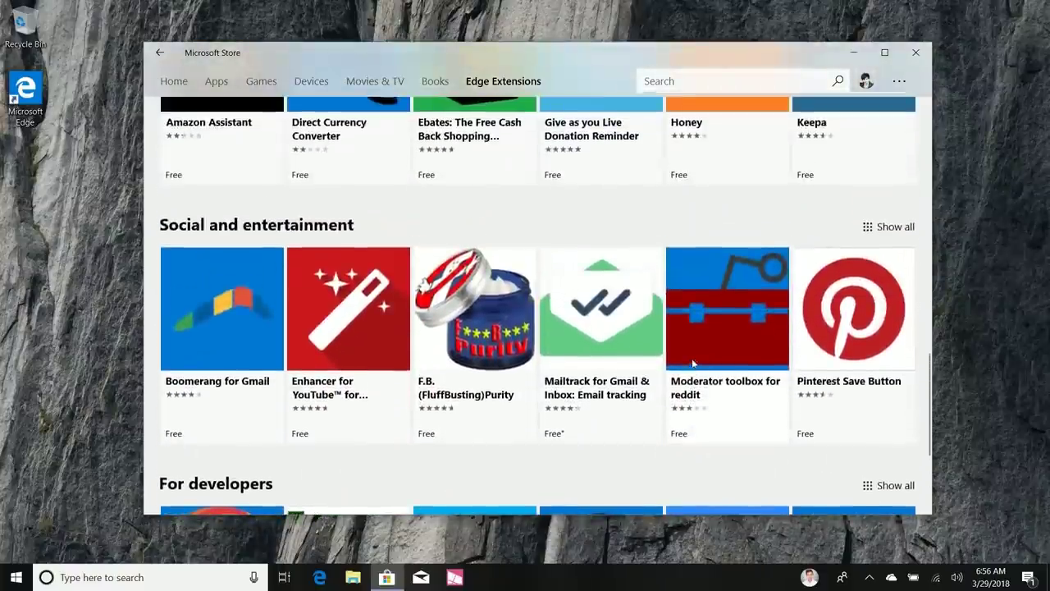
# - Get the Pinterest Save Button extension from its product page, return to the Store home page and close the Store
pyautogui.click(906, 330)
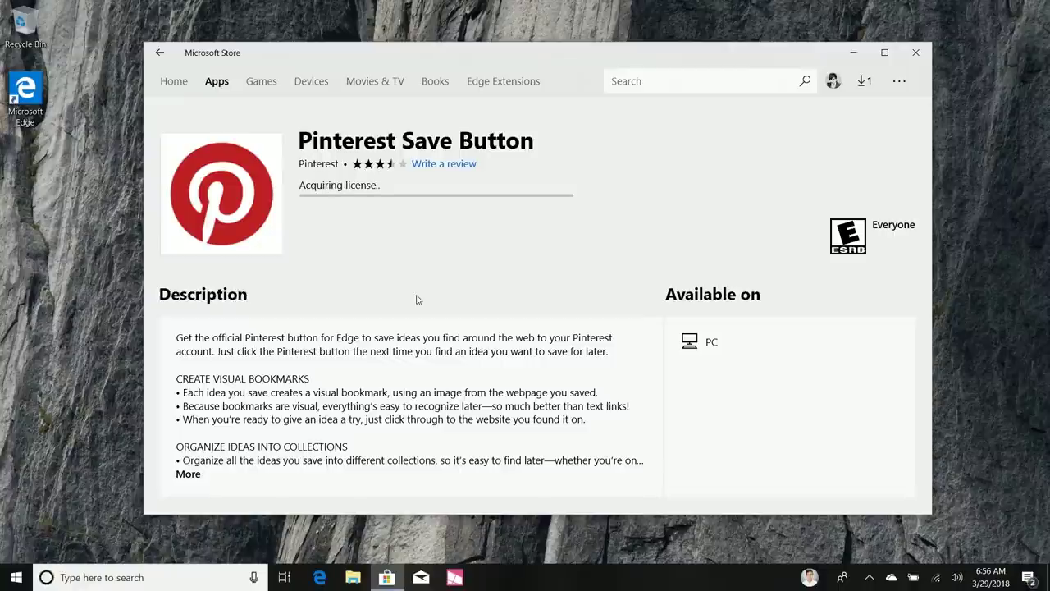
pyautogui.click(182, 84)
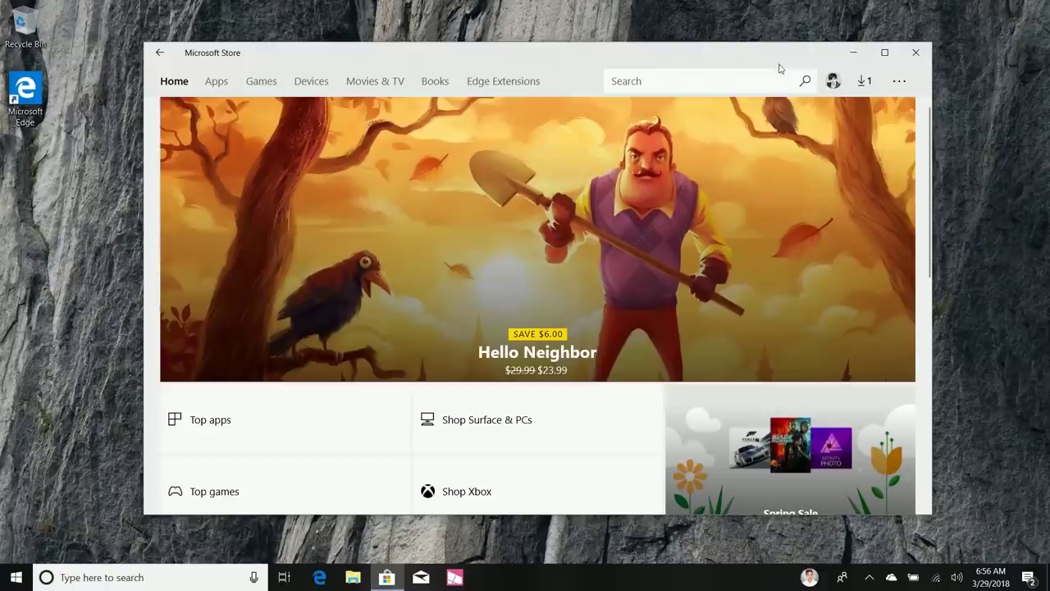
pyautogui.click(917, 55)
# - Expand the Start menu's folder list, open the Documents folder from it and close the folder window
pyautogui.press('super')
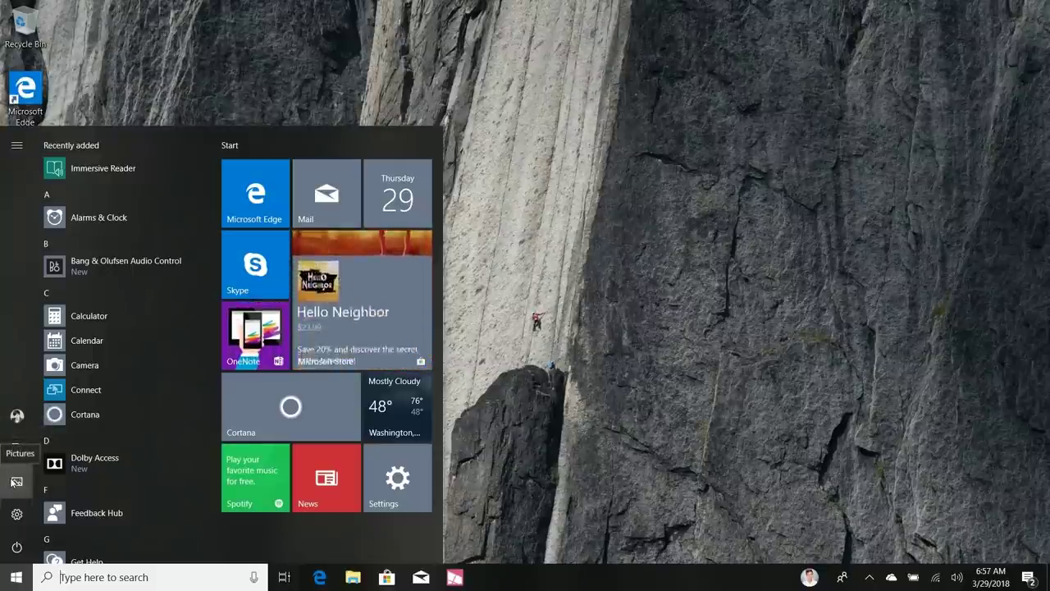
pyautogui.click(16, 146)
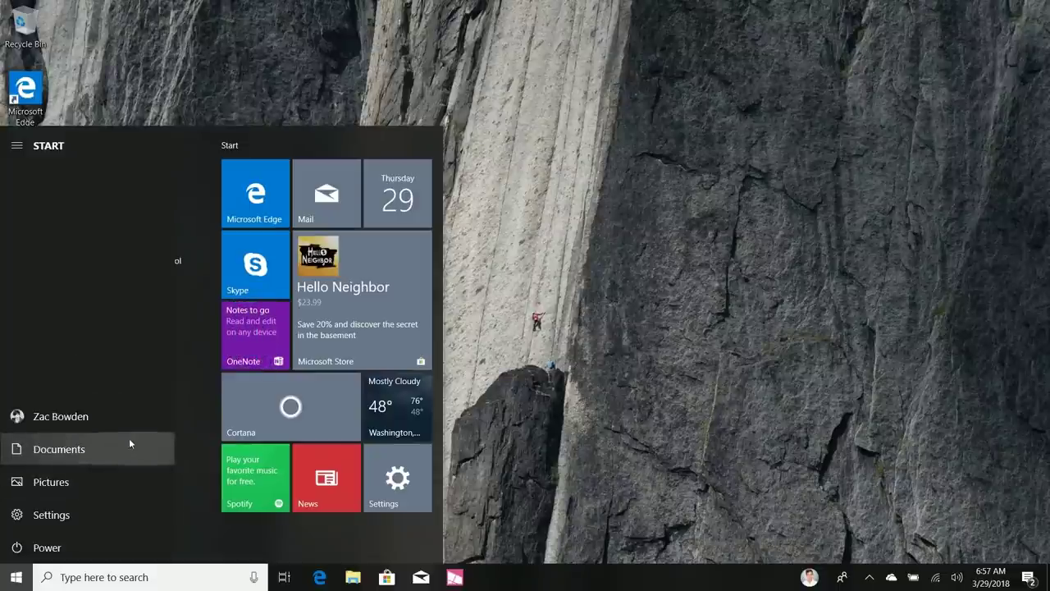
pyautogui.click(22, 450)
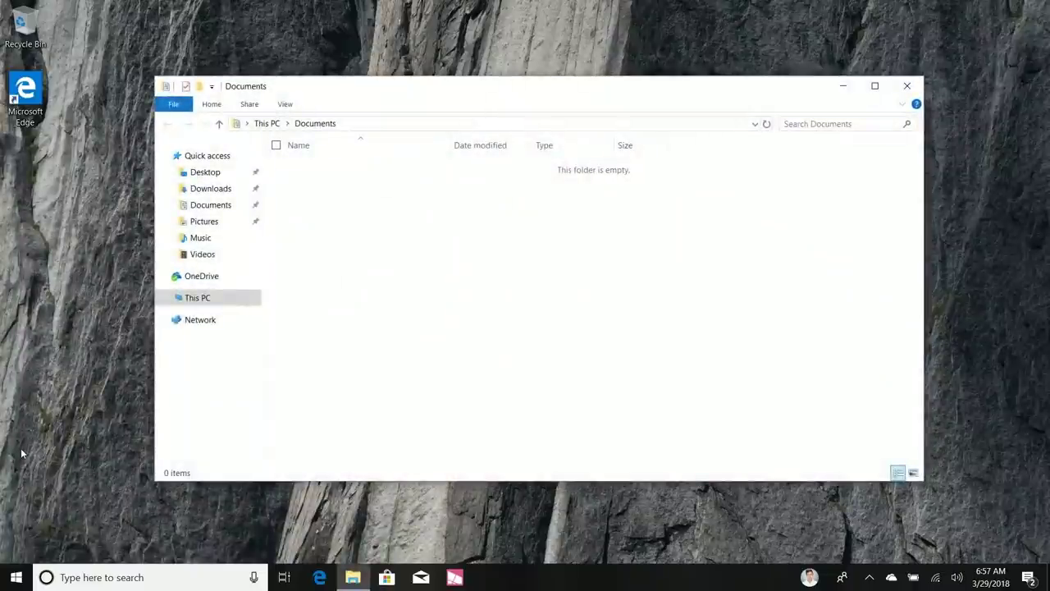
pyautogui.click(907, 86)
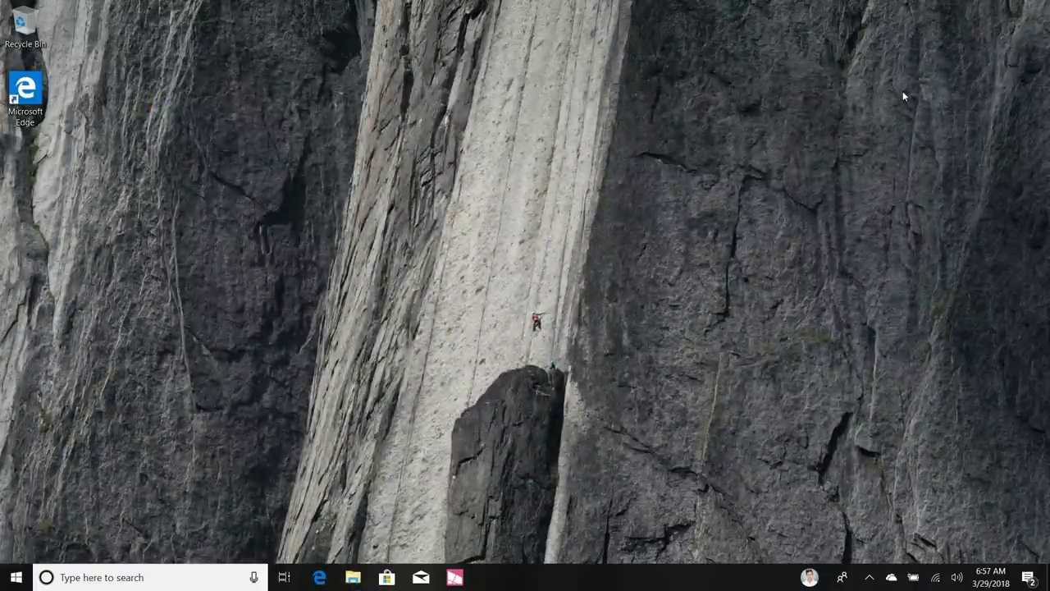
# - Personalize the Start folder list: turn off Documents and Pictures, turn on File Explorer, and check the result in Start
pyautogui.click(16, 577)
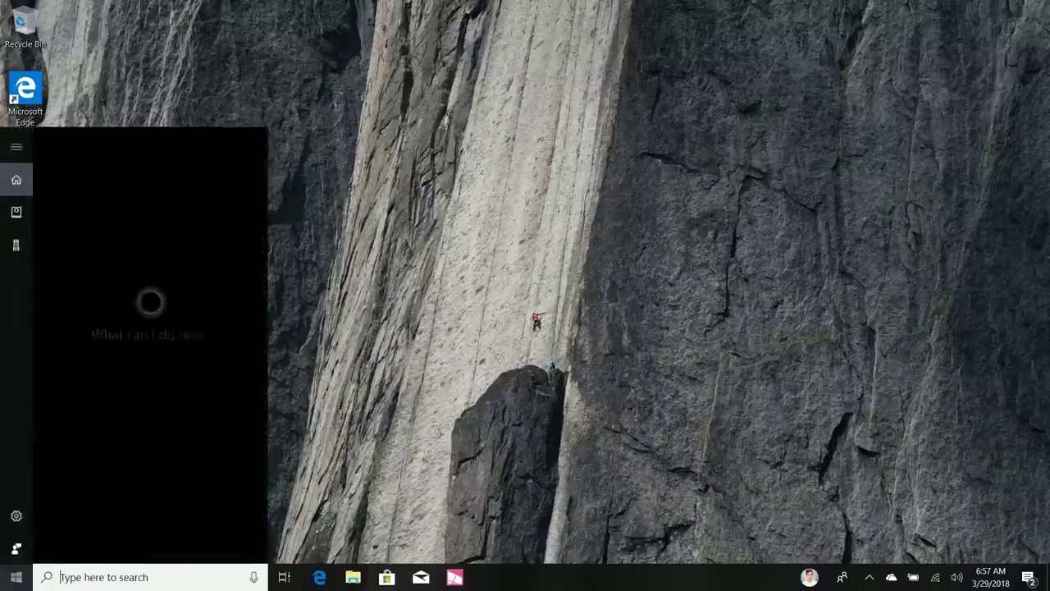
pyautogui.rightClick(8, 491)
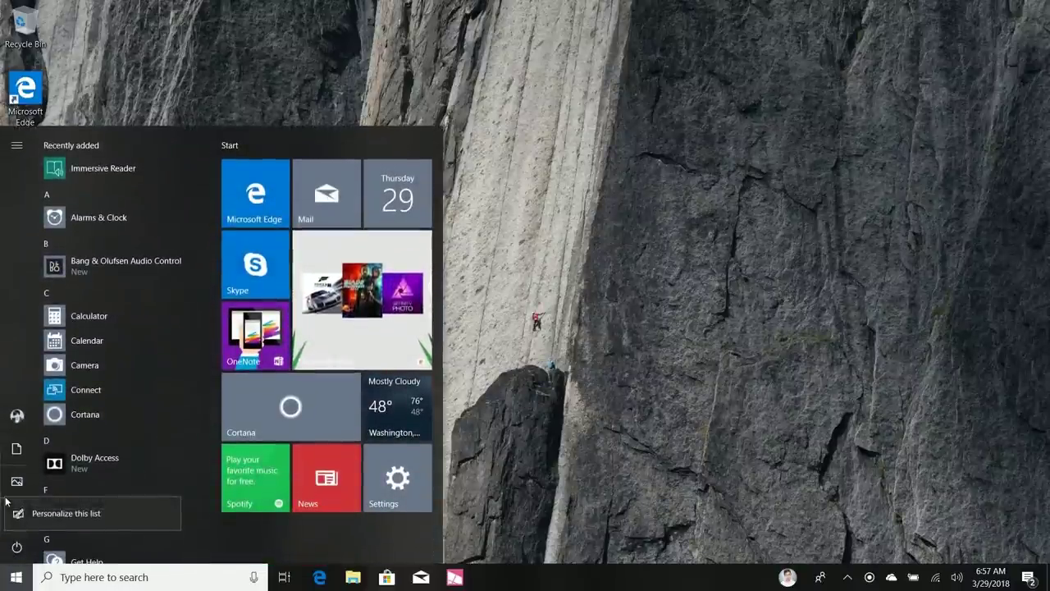
pyautogui.click(74, 509)
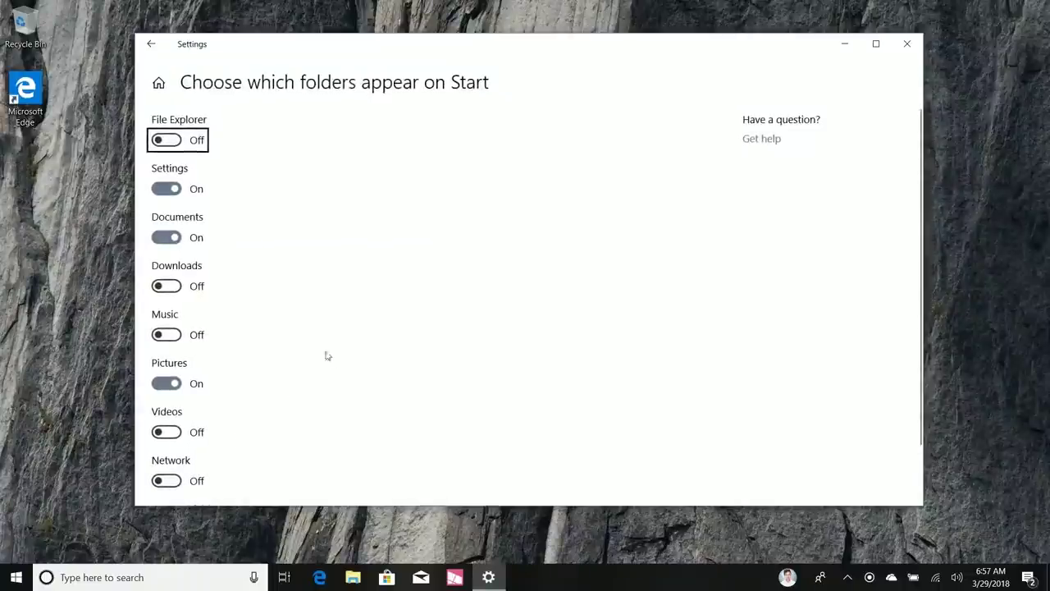
pyautogui.click(170, 237)
pyautogui.click(169, 384)
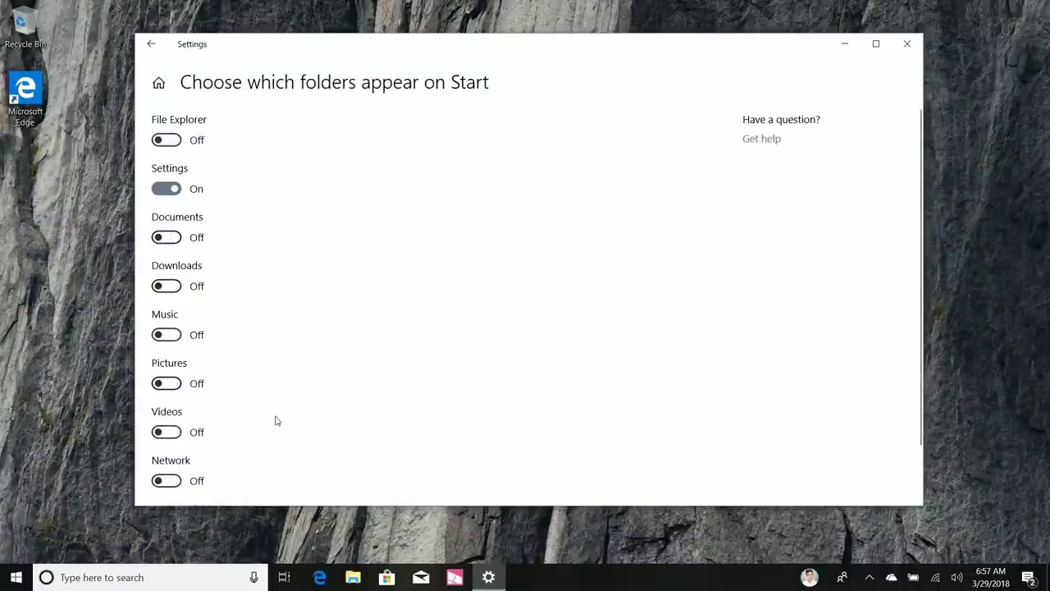
pyautogui.scroll(-1, 220, 192)
pyautogui.scroll(1, 218, 189)
pyautogui.click(167, 136)
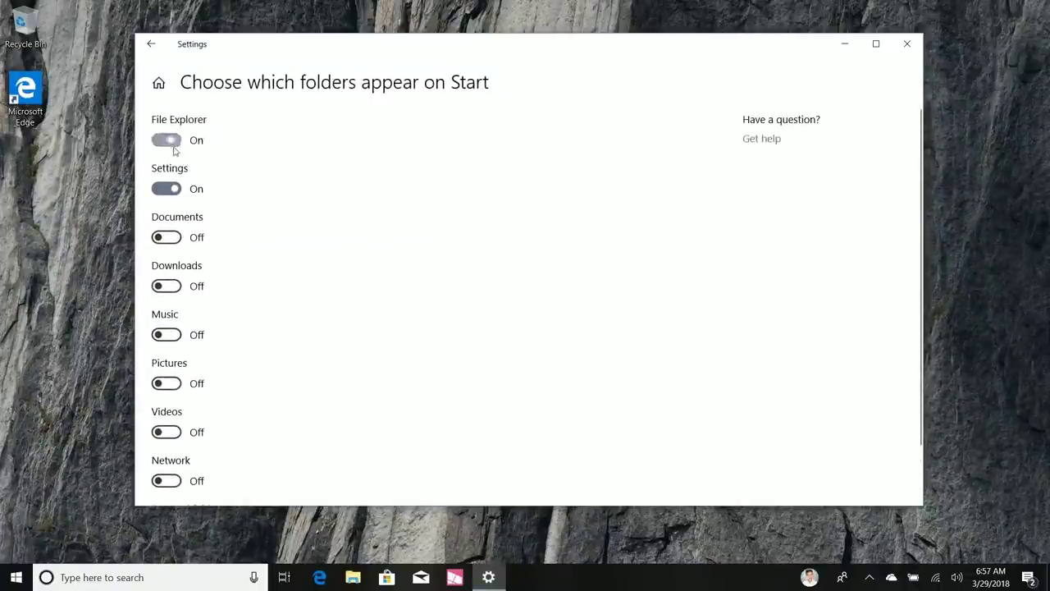
pyautogui.scroll(-1, 276, 359)
pyautogui.click(16, 577)
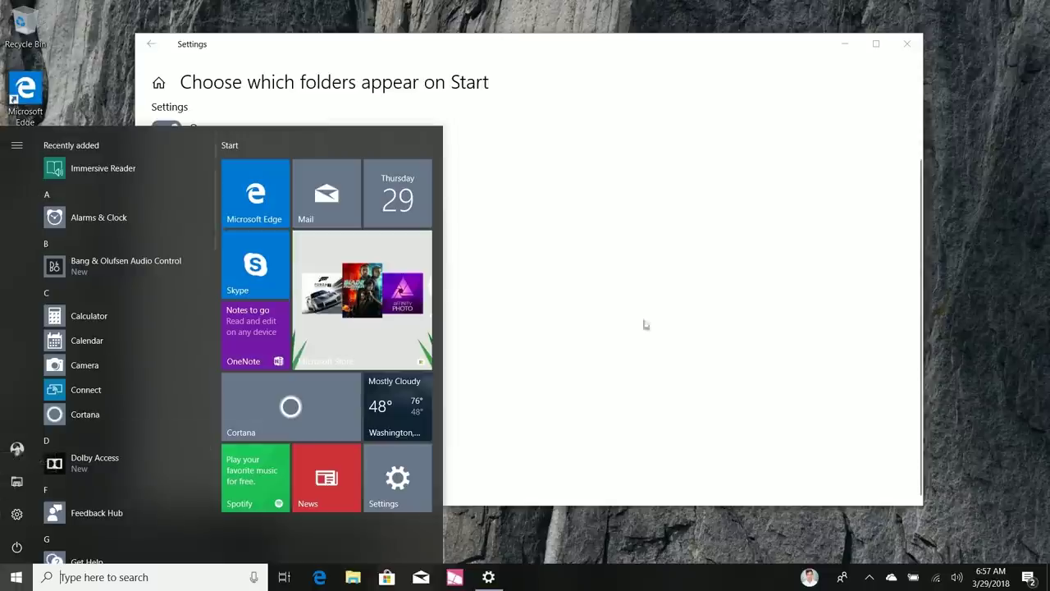
pyautogui.click(906, 44)
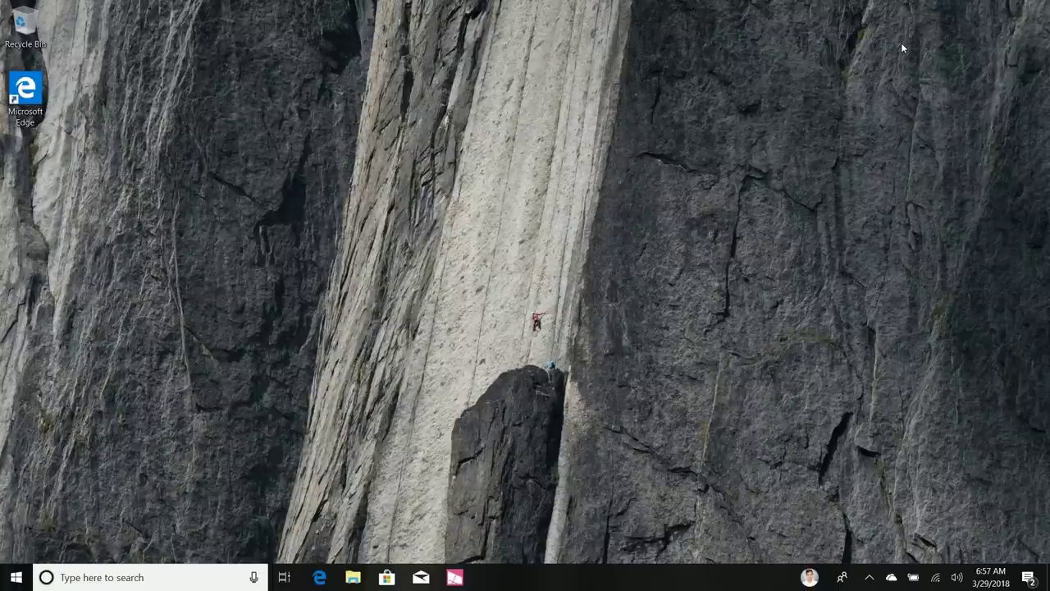
# - Open windowscentral.com in Microsoft Edge
pyautogui.click(319, 577)
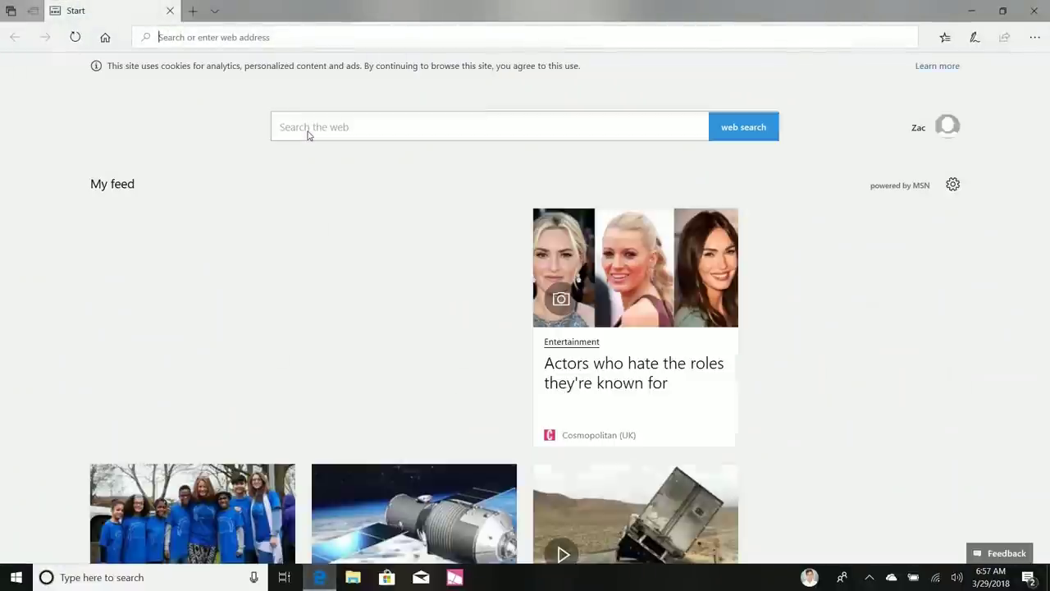
pyautogui.click(693, 42)
pyautogui.write('win')
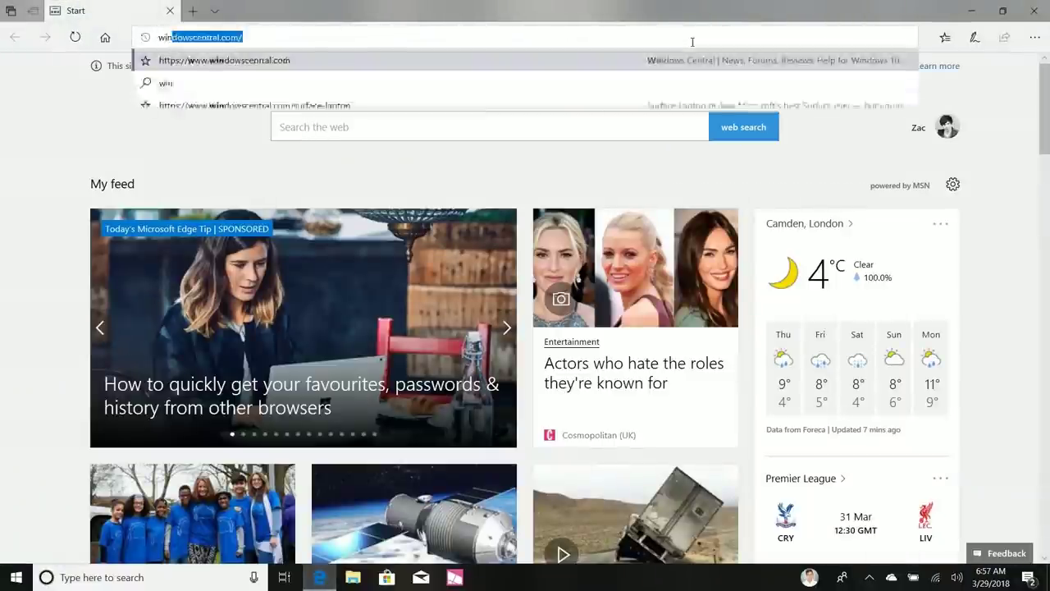
pyautogui.press('Return')
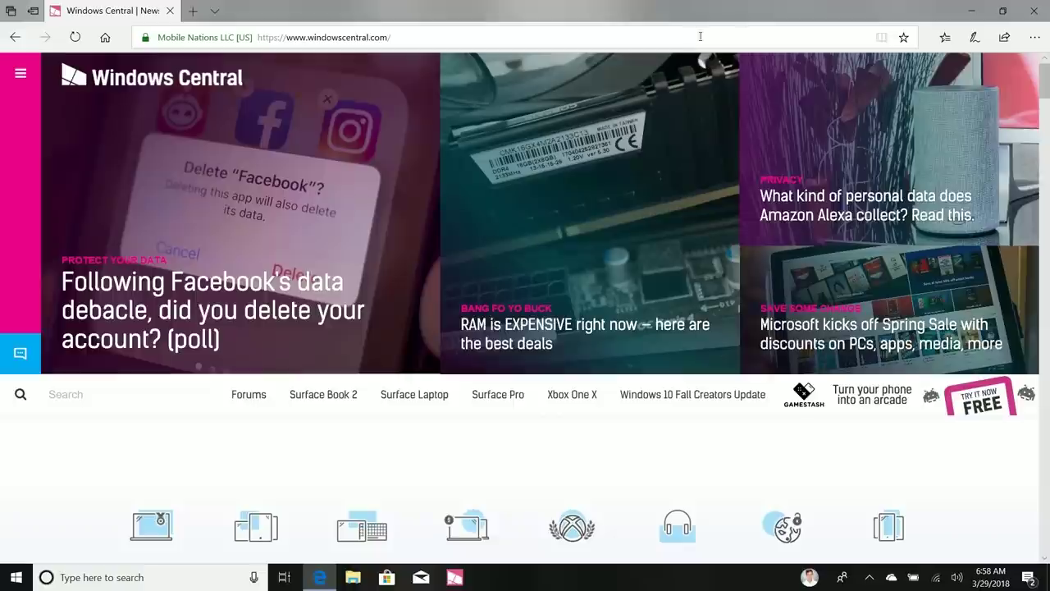
# - Share the page with the nearby computer DESKTOP-OPPVJTG, close the browser and open the changelog link received from that computer
pyautogui.click(1005, 40)
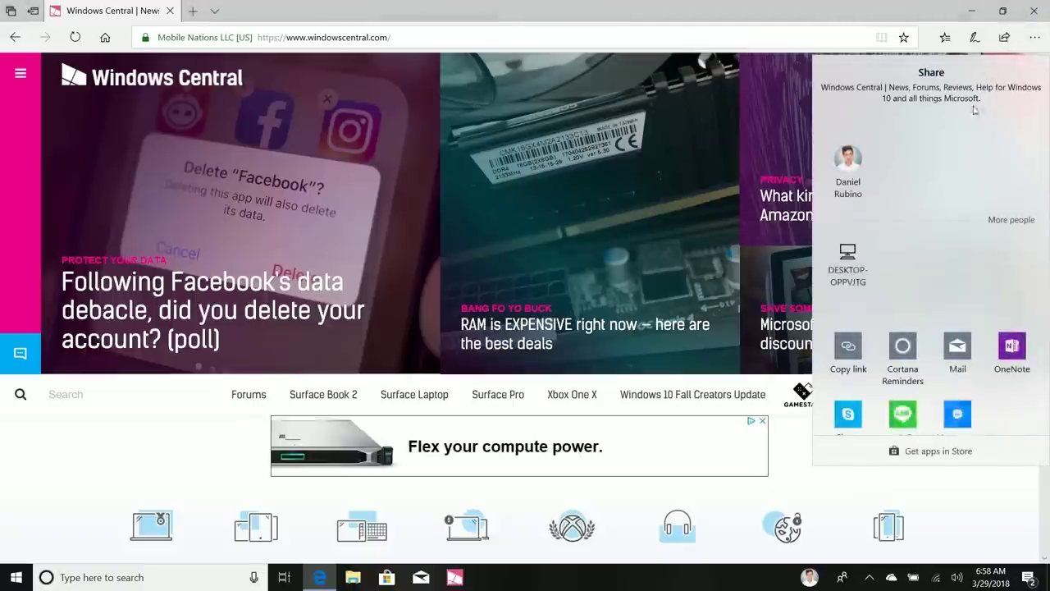
pyautogui.click(854, 273)
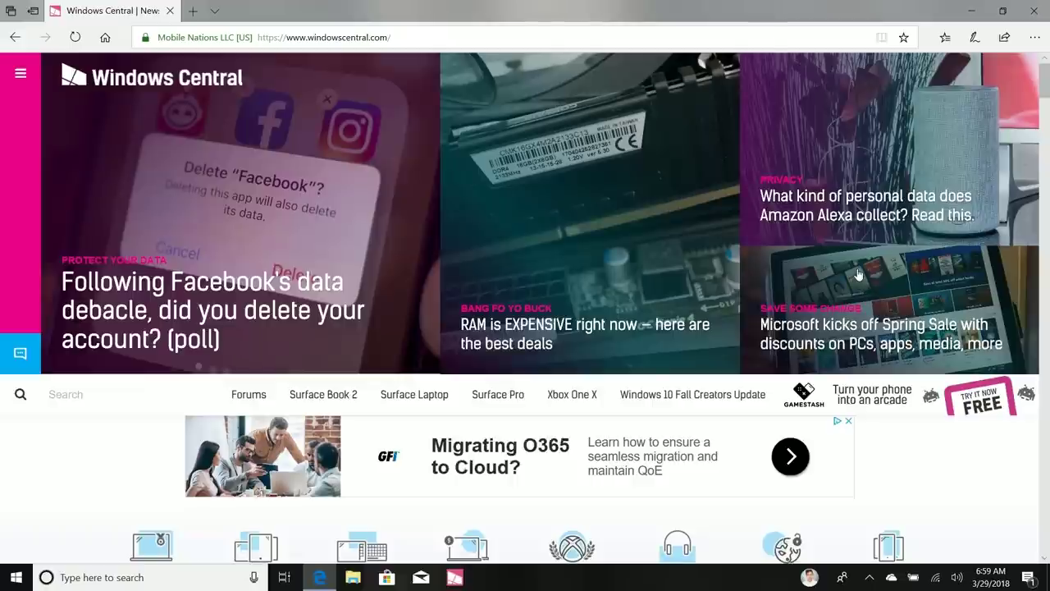
pyautogui.click(1041, 11)
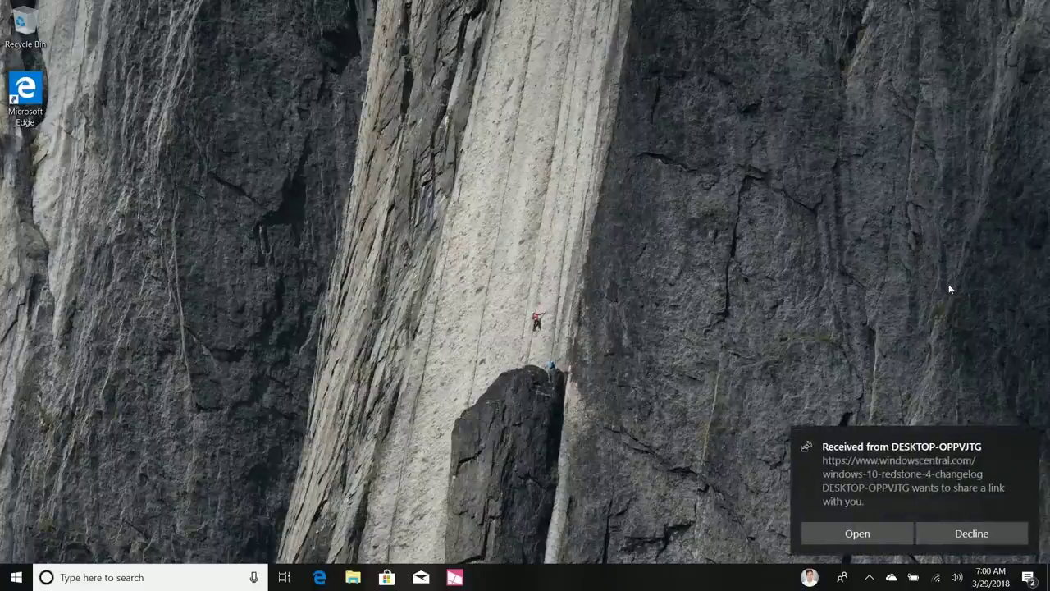
pyautogui.click(851, 536)
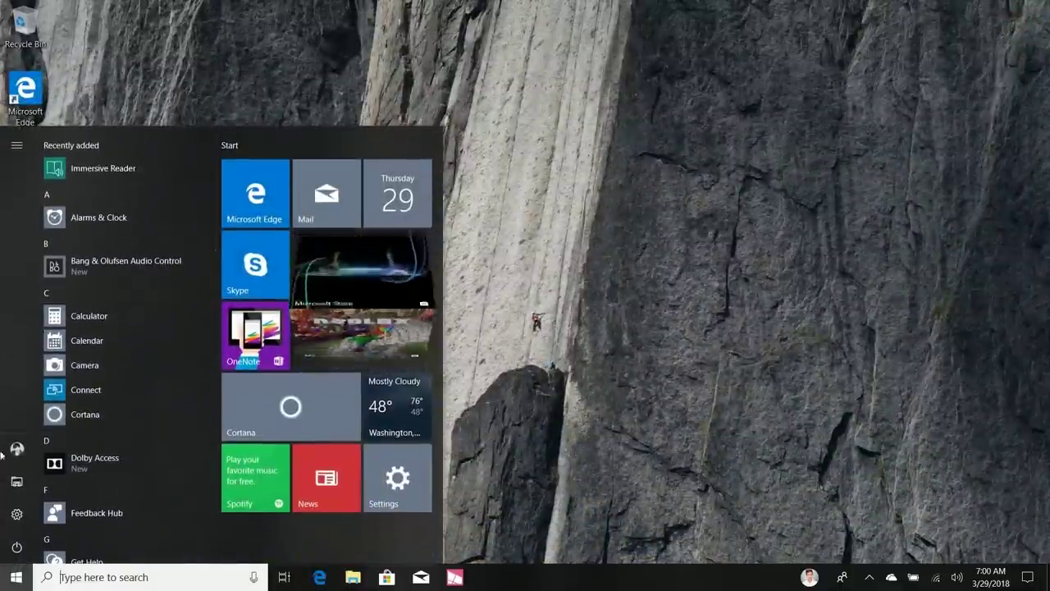
# - Open the Focus assist page in the System settings and review its notification modes and automatic rules
pyautogui.click(17, 515)
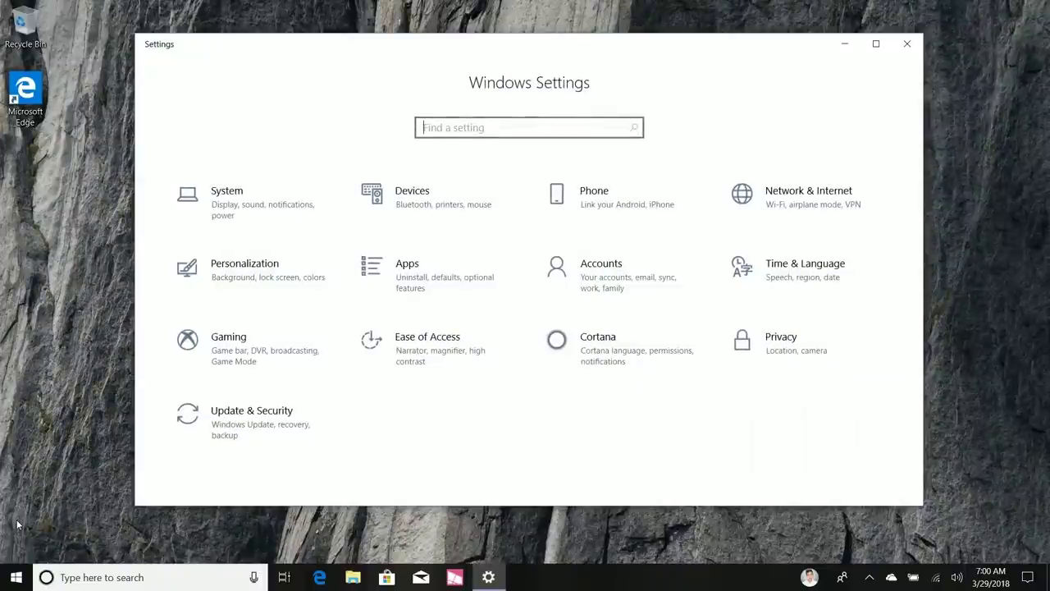
pyautogui.click(234, 223)
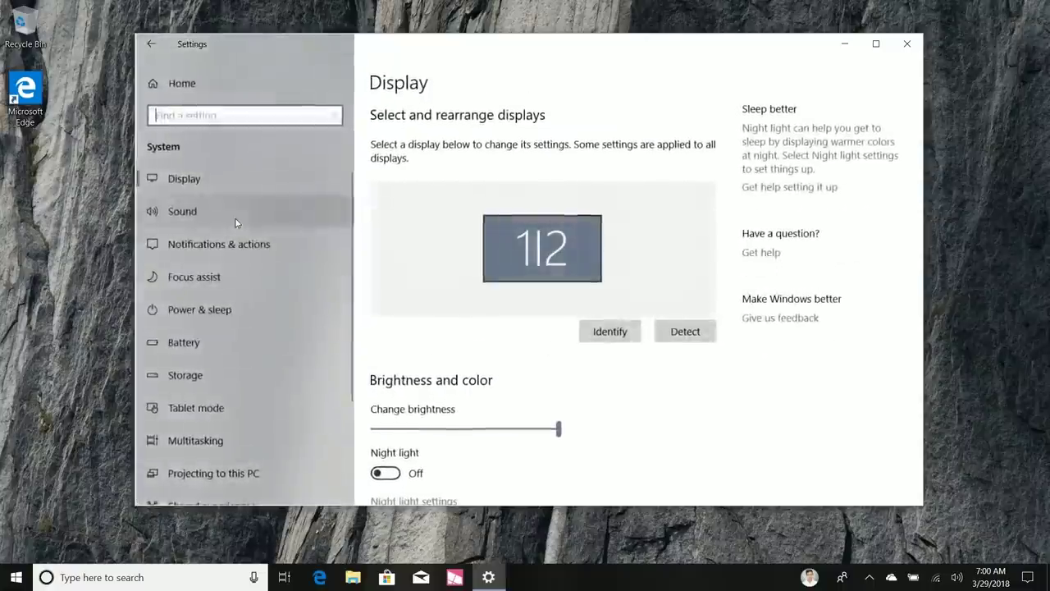
pyautogui.click(235, 275)
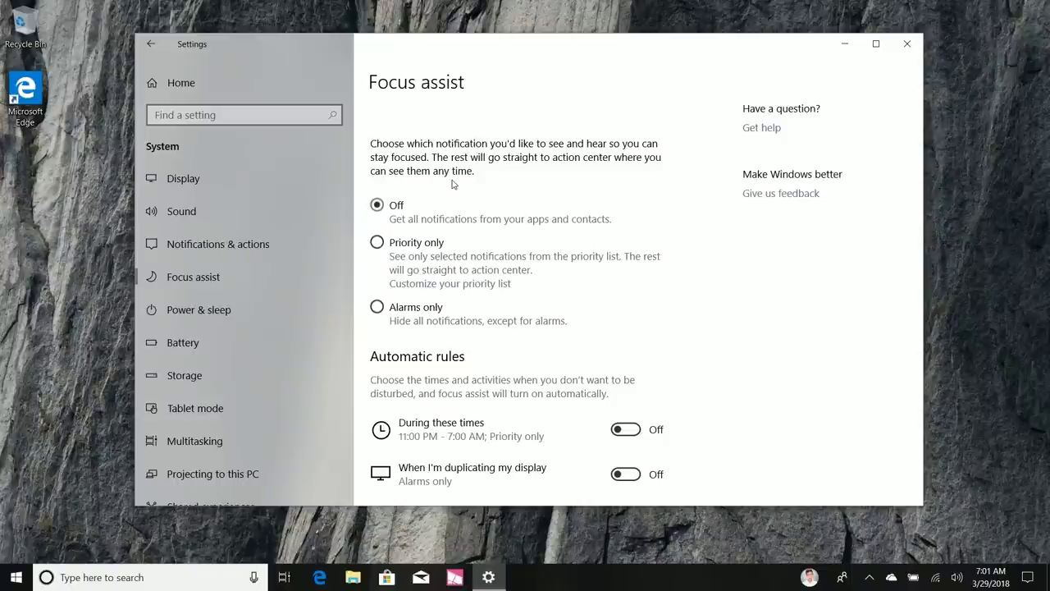
pyautogui.scroll(-2, 452, 184)
pyautogui.scroll(2, 452, 184)
# - Try Focus assist's Priority only and Alarms only modes, set it back to Off, and review the automatic rules before closing Settings
pyautogui.click(433, 252)
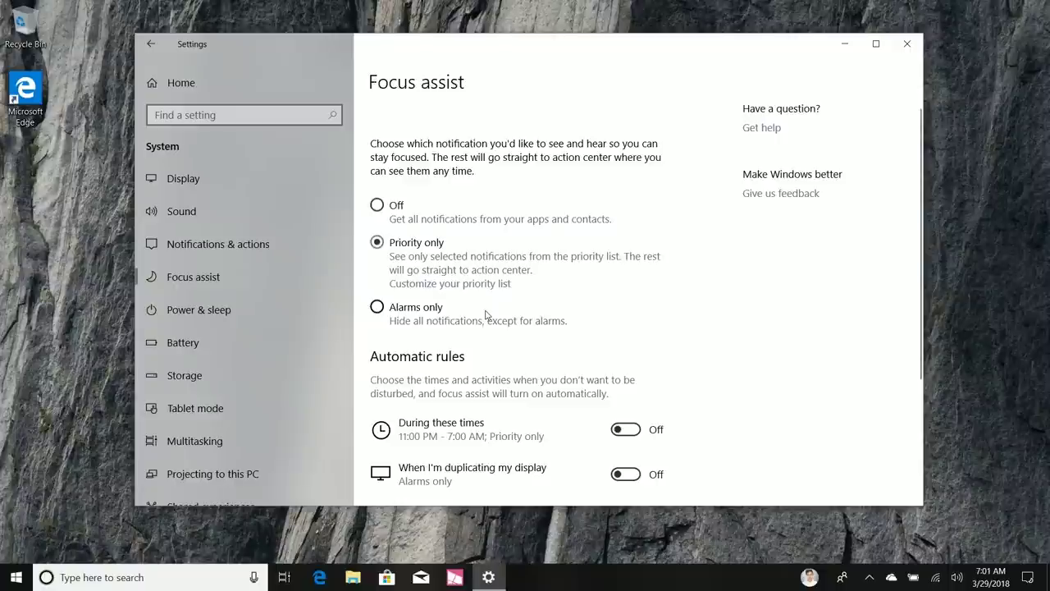
pyautogui.click(402, 309)
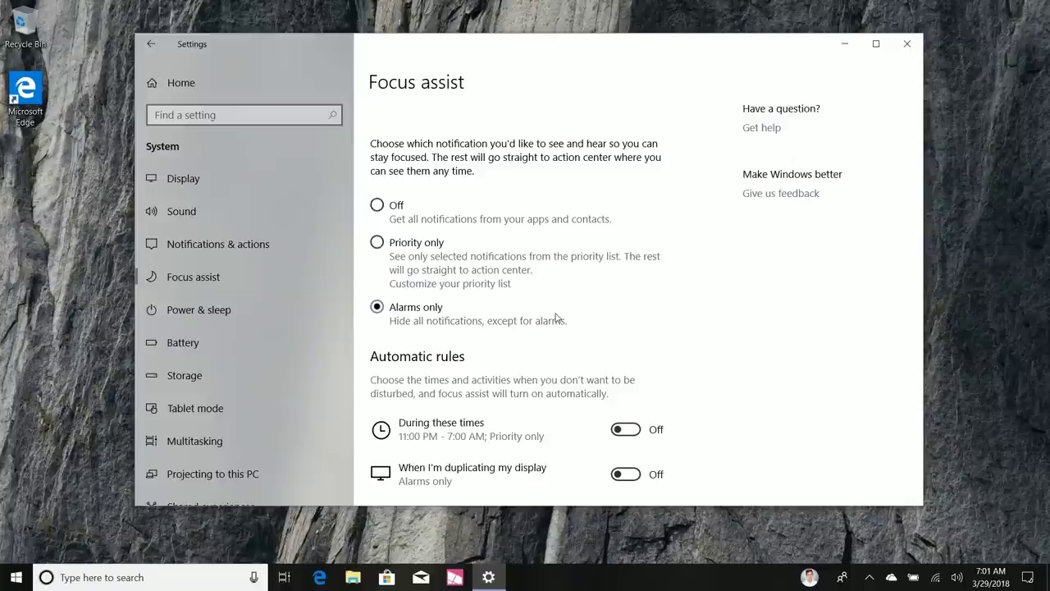
pyautogui.click(397, 205)
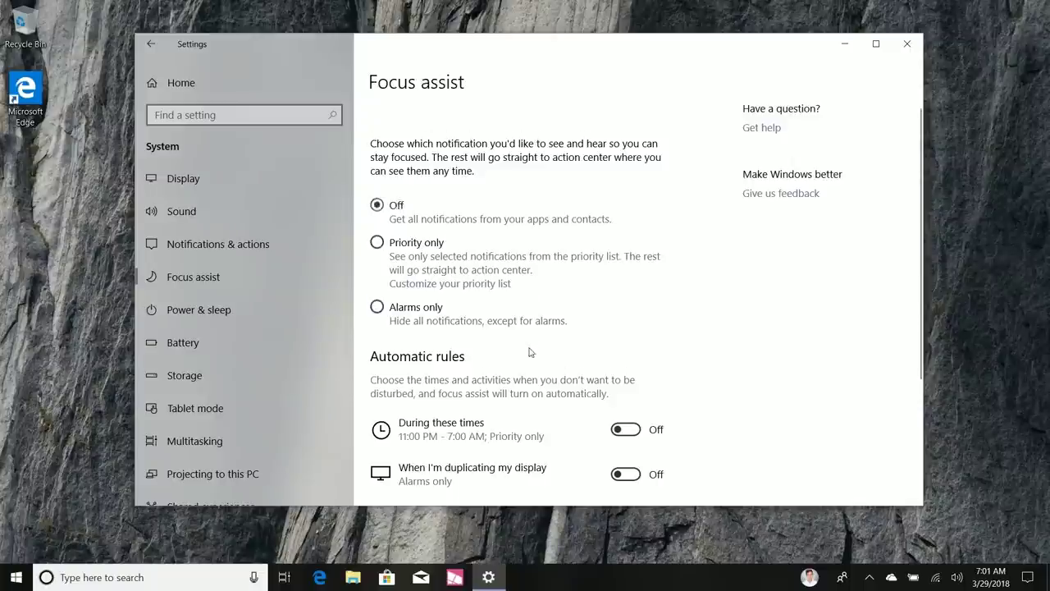
pyautogui.scroll(-3, 530, 352)
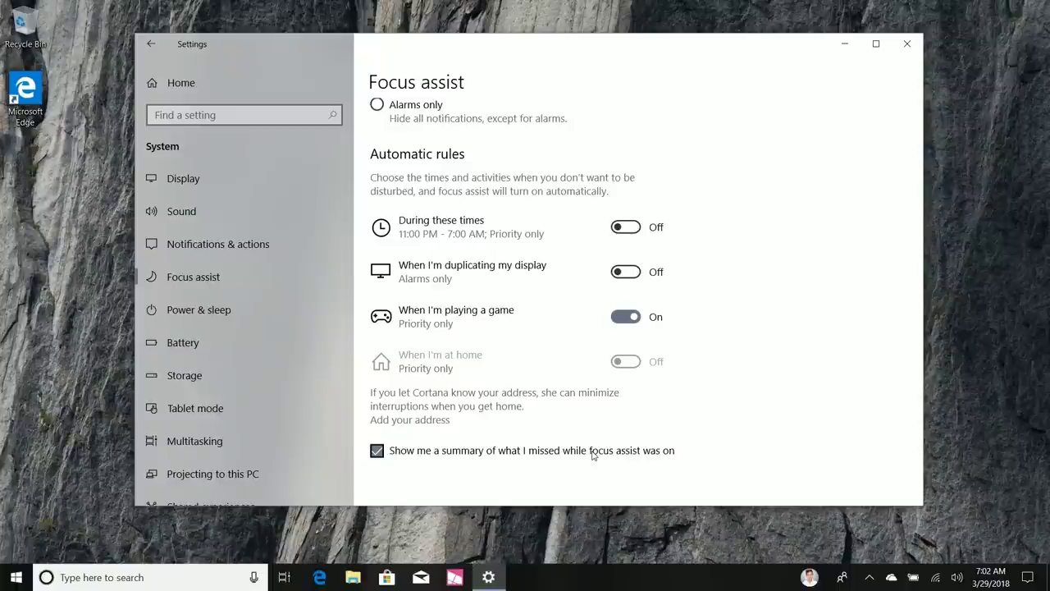
pyautogui.click(906, 43)
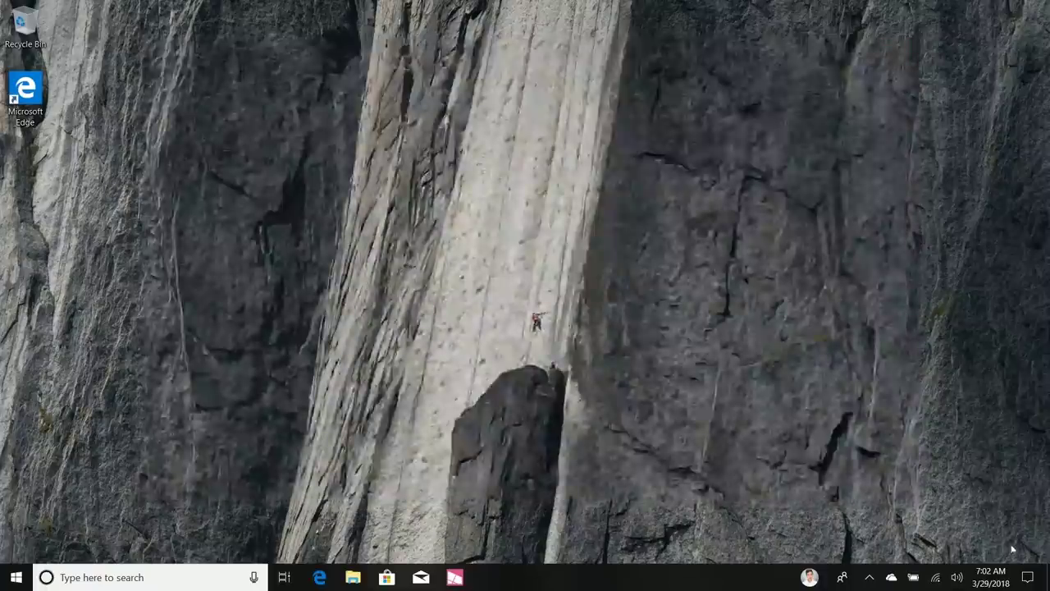
# - Review the Focus assist modes offered by the notification area's action center, then dismiss them without choosing one
pyautogui.rightClick(1019, 574)
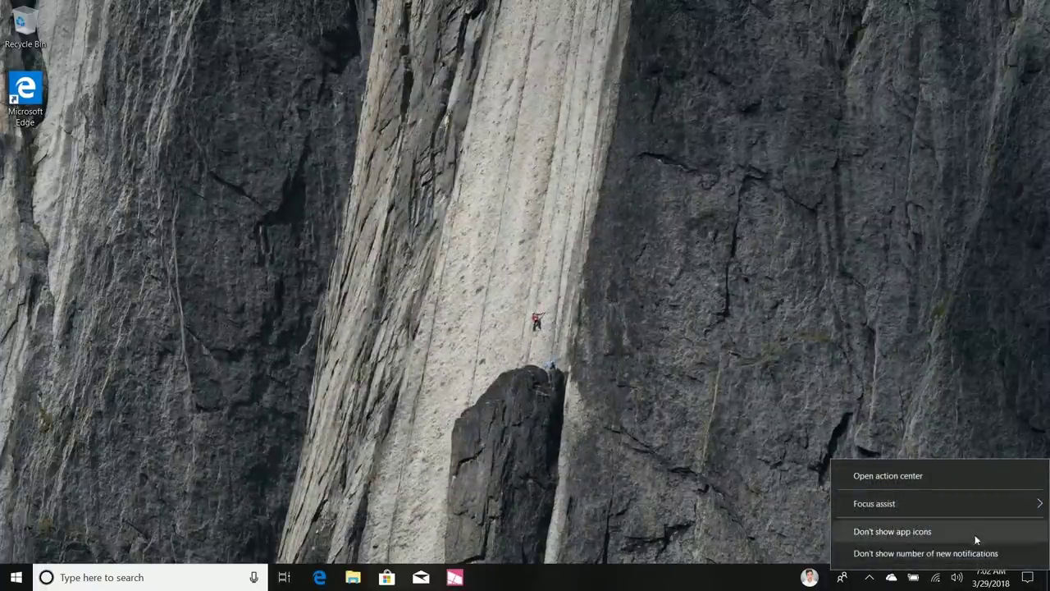
pyautogui.moveTo(954, 507)
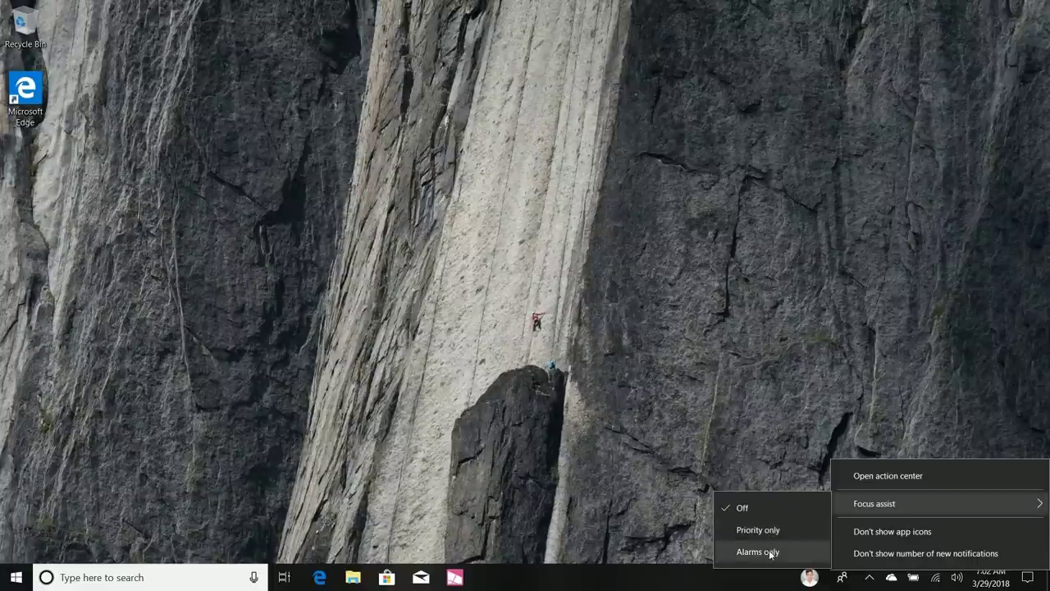
pyautogui.click(689, 398)
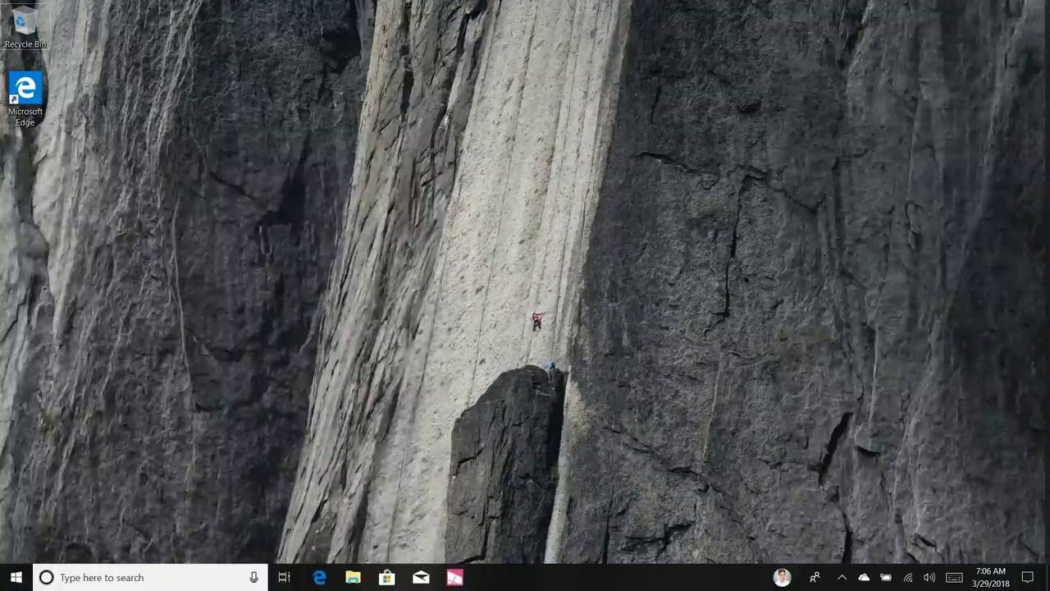
# - Open Settings and review the Ease of Access category, starting with its Display page
pyautogui.press('super')
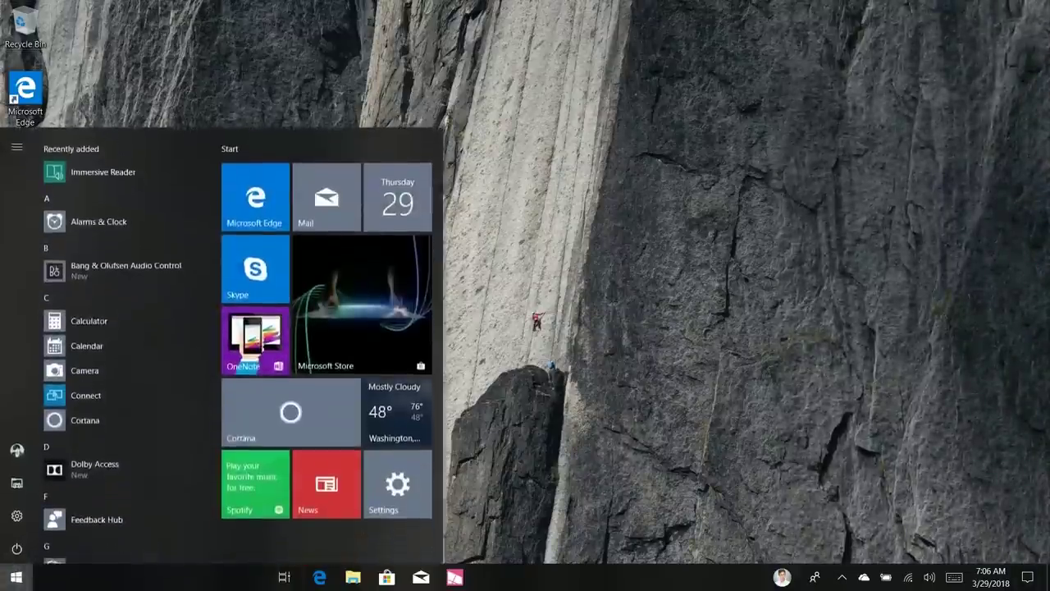
pyautogui.press('super+i')
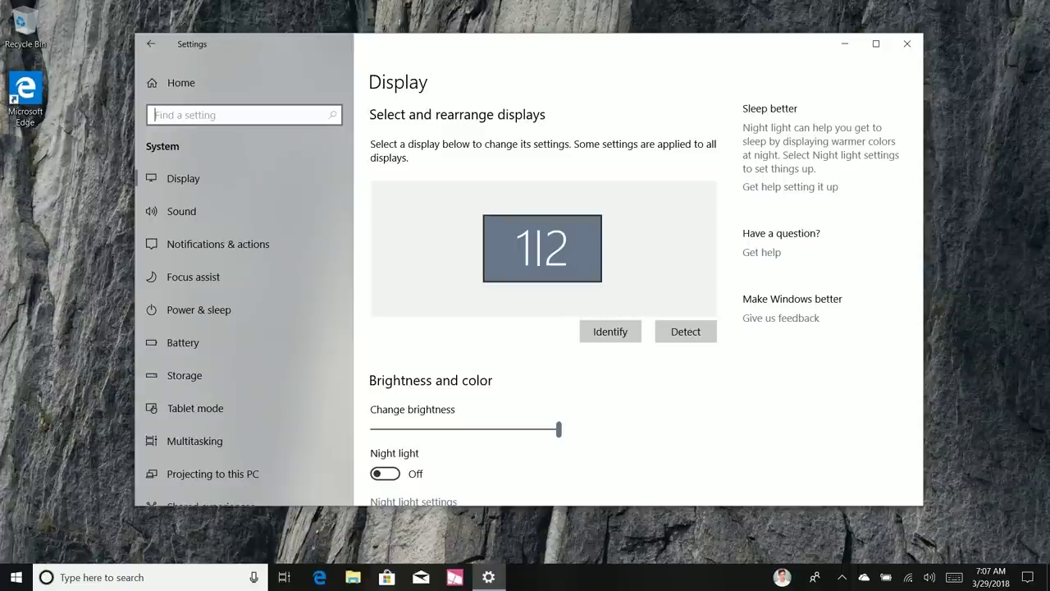
pyautogui.click(181, 83)
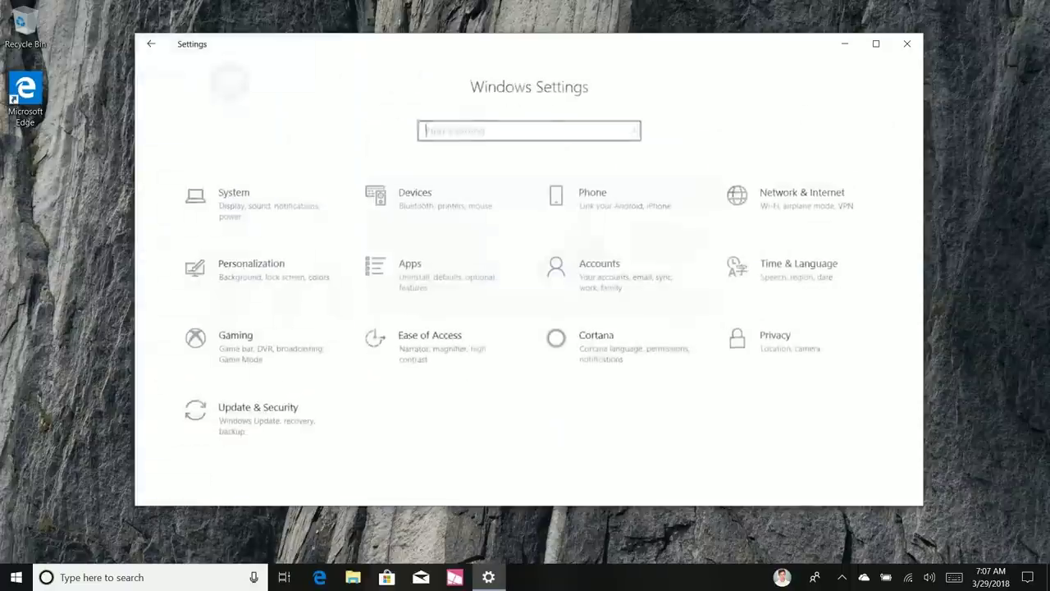
pyautogui.click(454, 368)
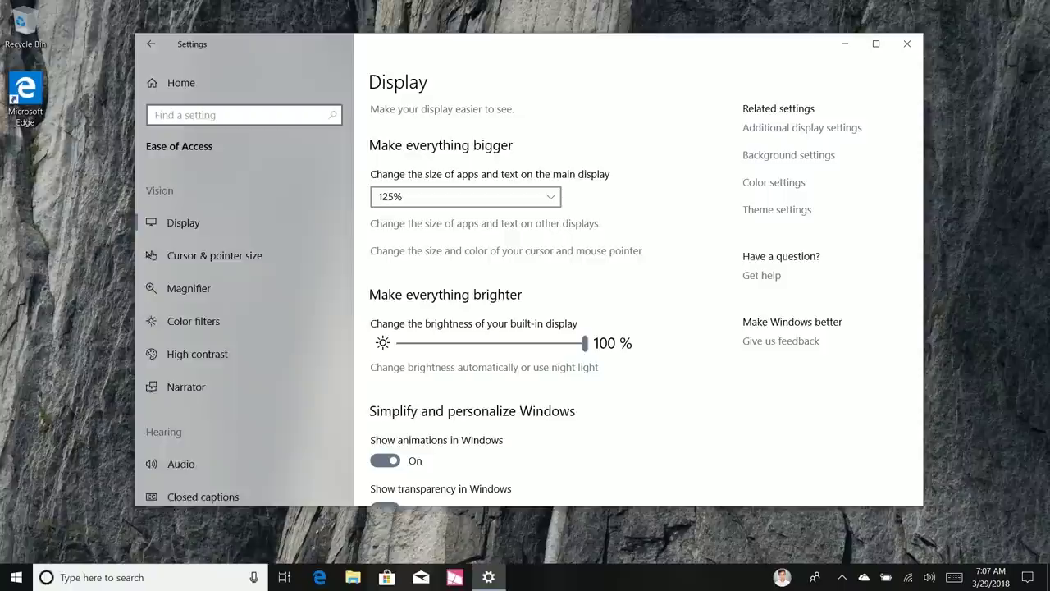
pyautogui.scroll(-5, 214, 329)
pyautogui.scroll(5, 243, 312)
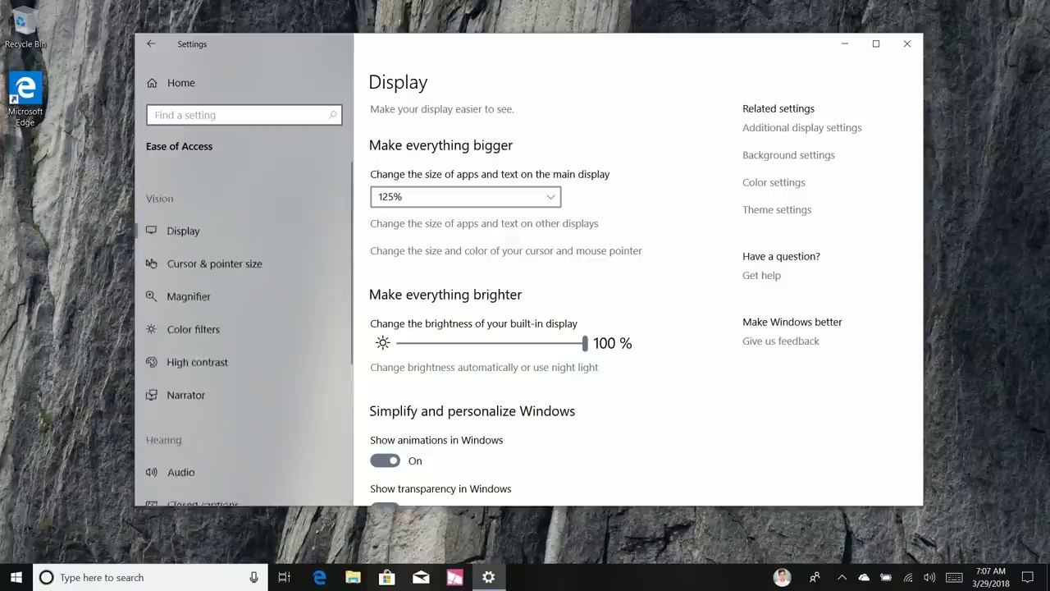
# - Open the Sound page in the System settings and review its output, input and other sound options
pyautogui.click(182, 83)
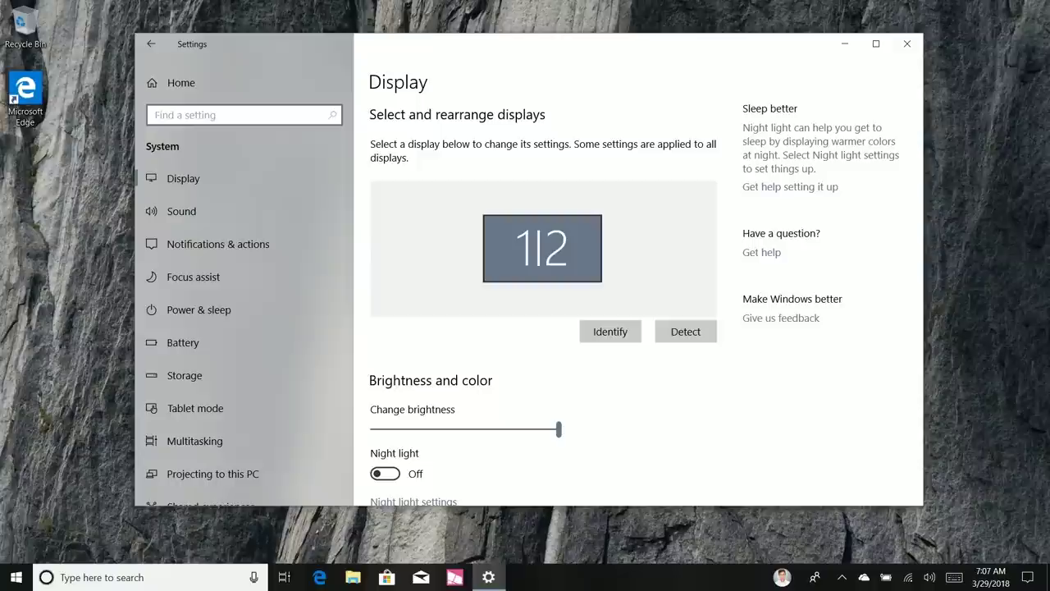
pyautogui.click(181, 211)
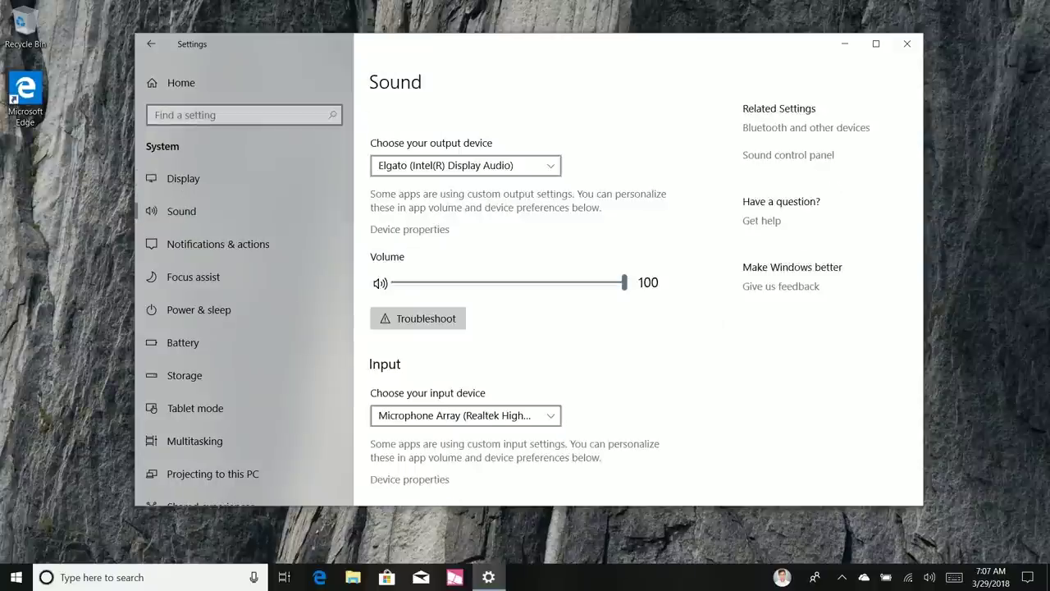
pyautogui.scroll(-3, 639, 287)
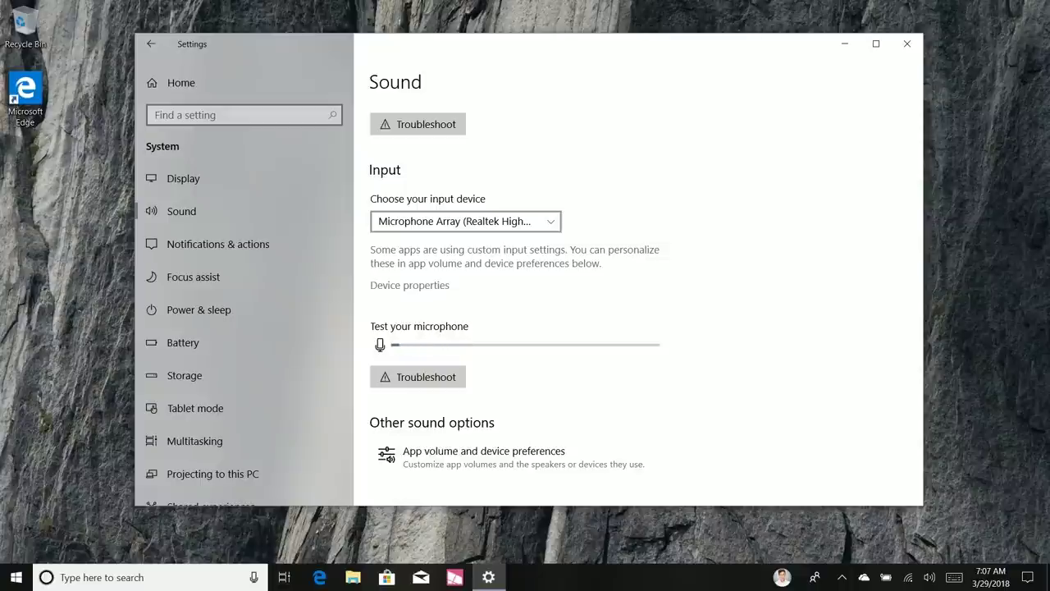
# - Open Graphics settings from the System Display page and view the browsing option for a classic app, without adding one
pyautogui.click(182, 178)
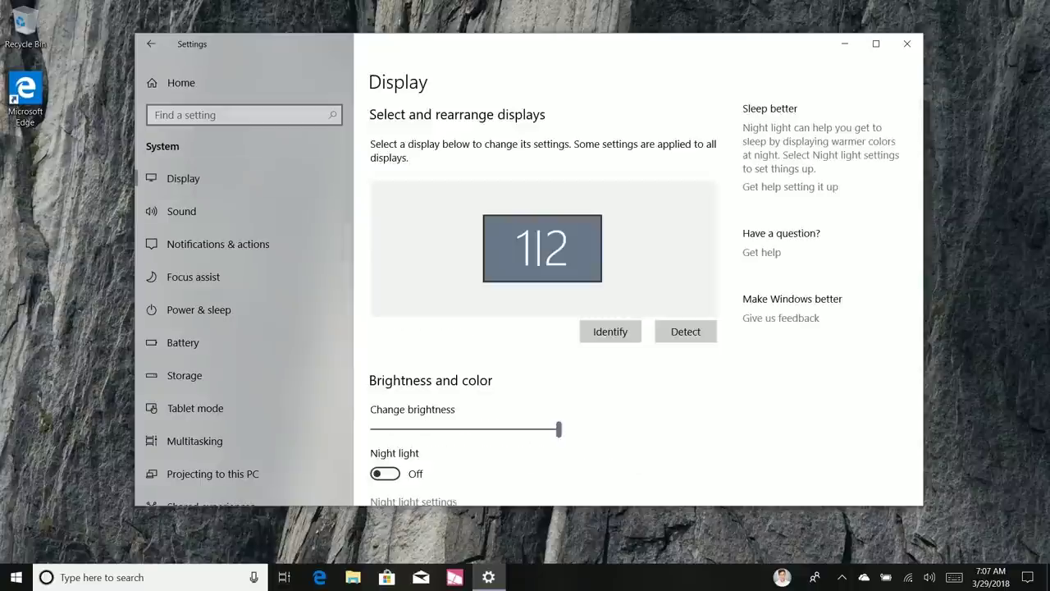
pyautogui.scroll(-6, 639, 295)
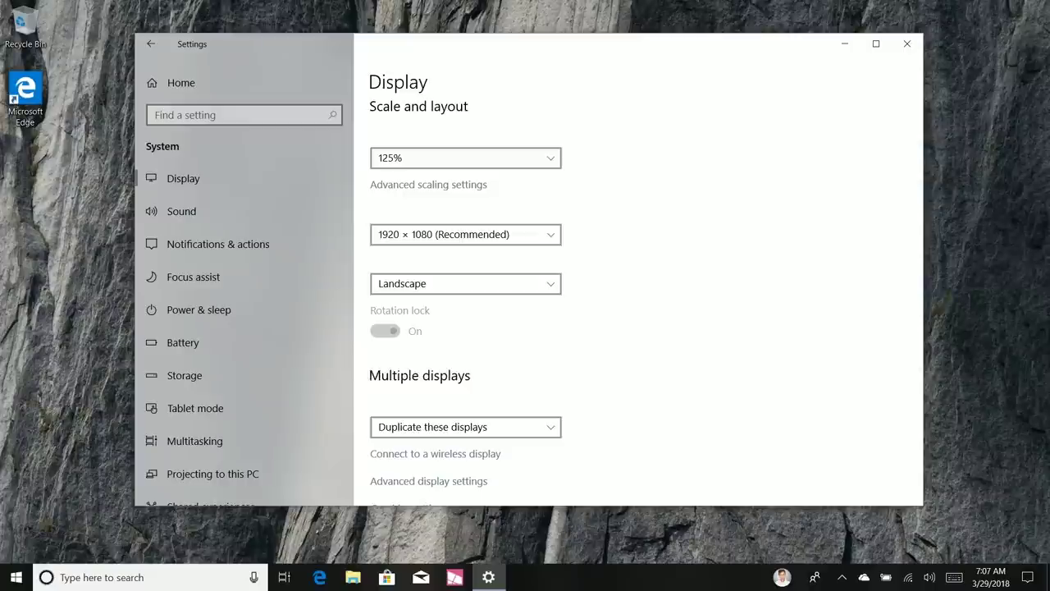
pyautogui.scroll(-1, 639, 295)
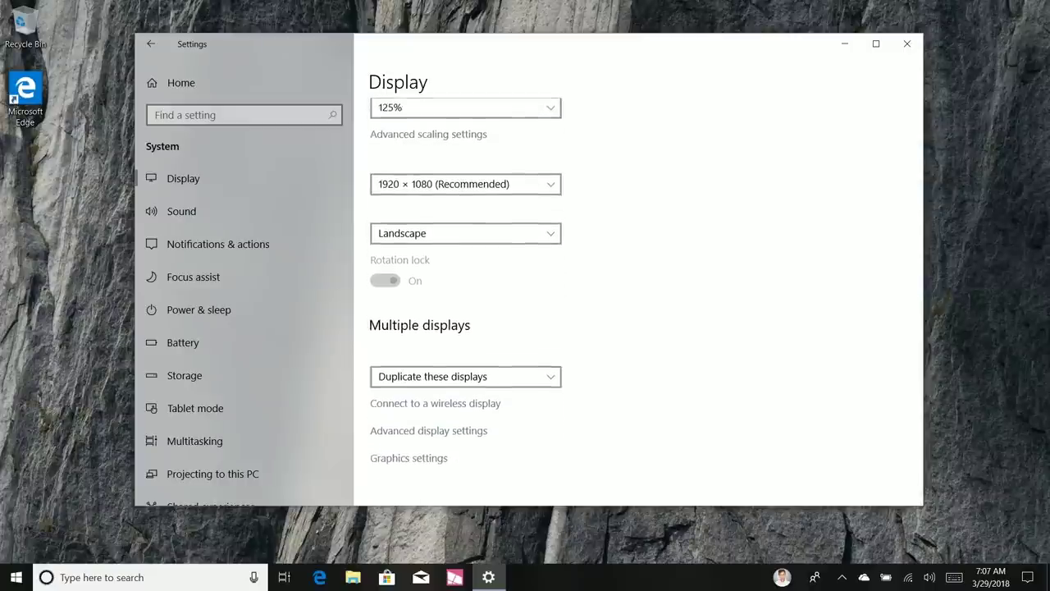
pyautogui.click(408, 458)
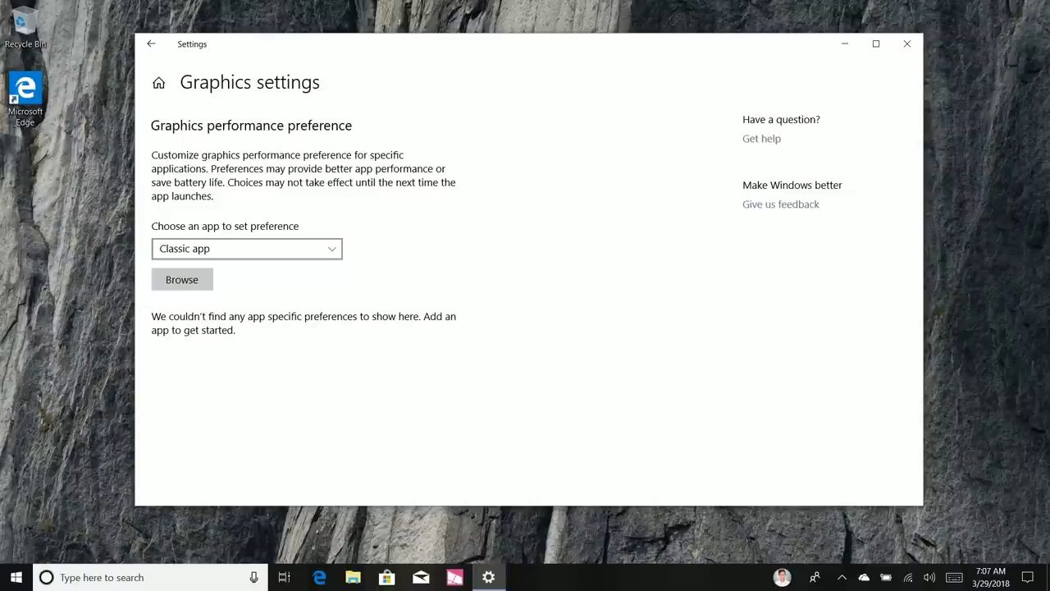
pyautogui.click(181, 279)
pyautogui.press('Escape')
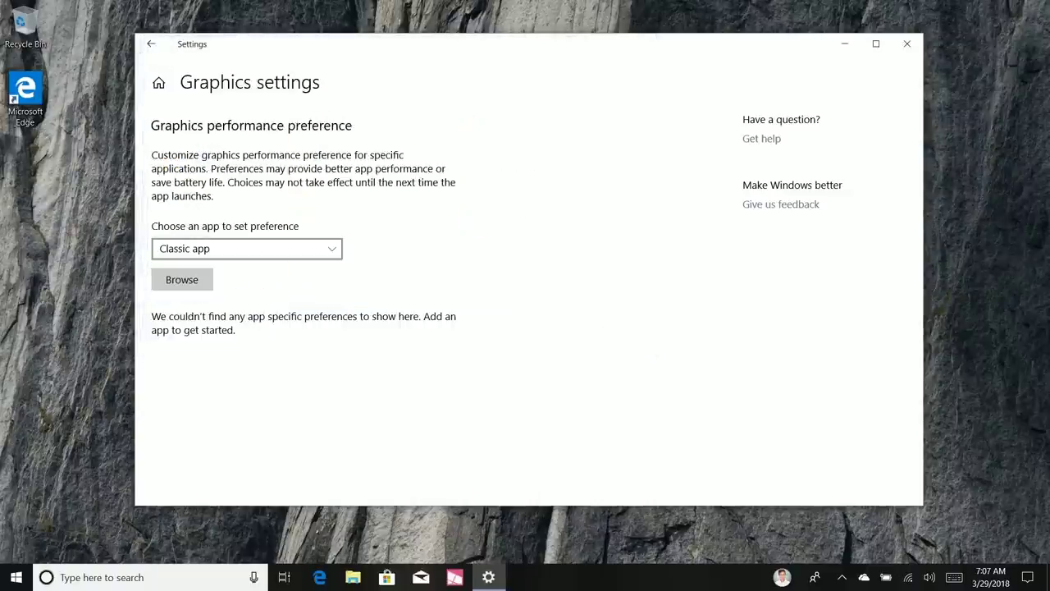
# - Return to the Display page and review the connected displays' information in Advanced display settings
pyautogui.click(151, 44)
pyautogui.scroll(-5, 638, 296)
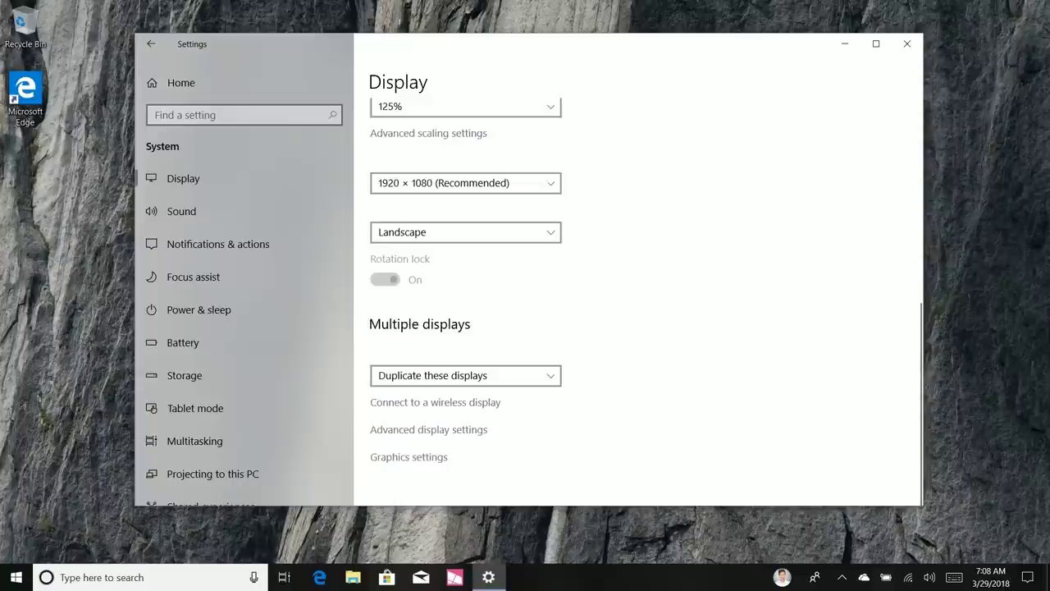
pyautogui.click(429, 430)
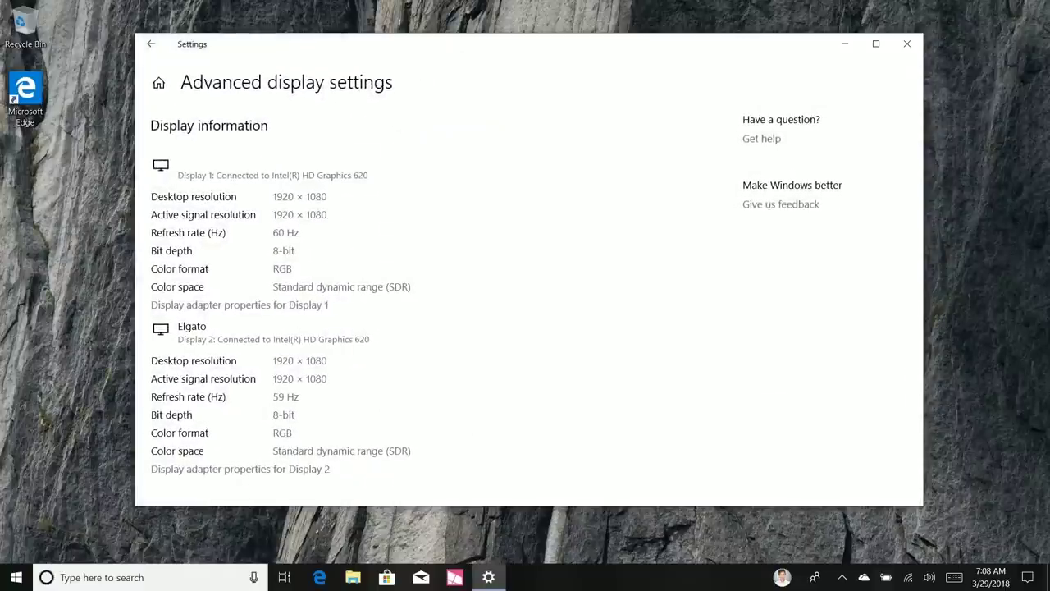
pyautogui.click(151, 44)
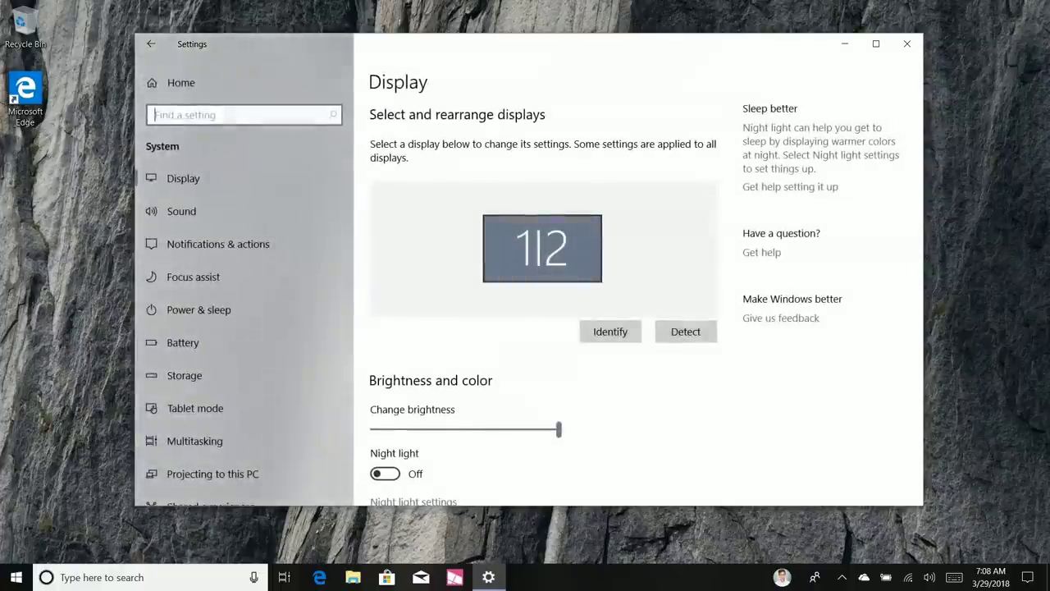
# - Open the Fonts page in the Personalization settings and look through the available fonts
pyautogui.click(151, 44)
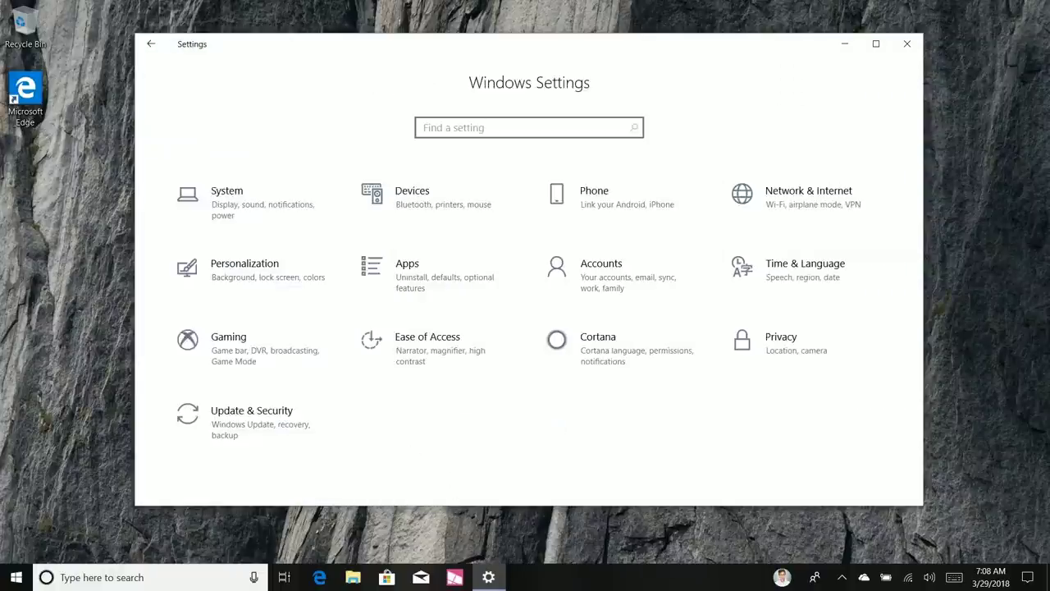
pyautogui.click(209, 266)
pyautogui.click(179, 309)
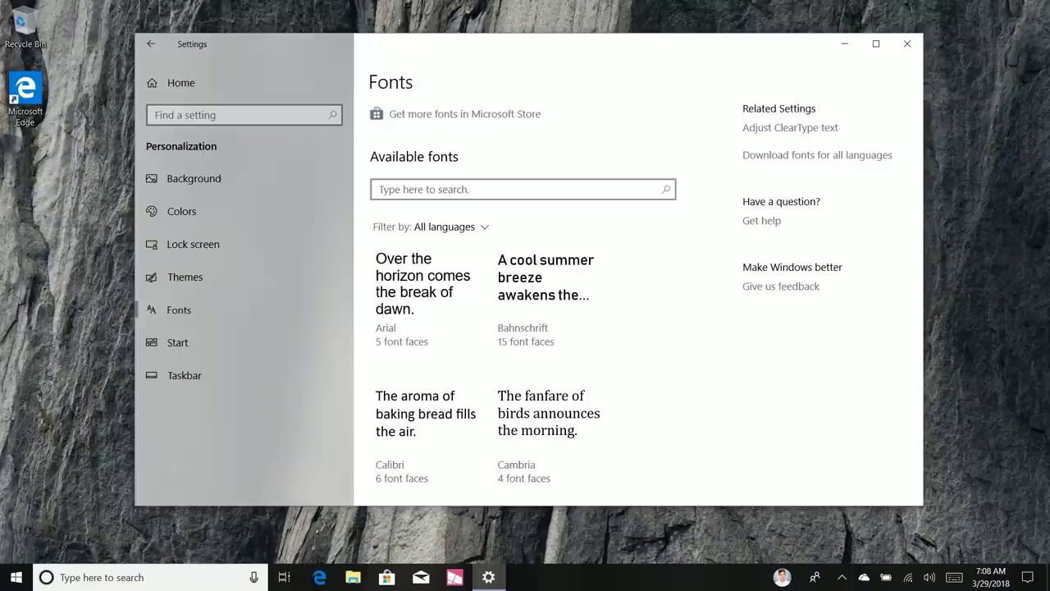
pyautogui.scroll(-6, 525, 295)
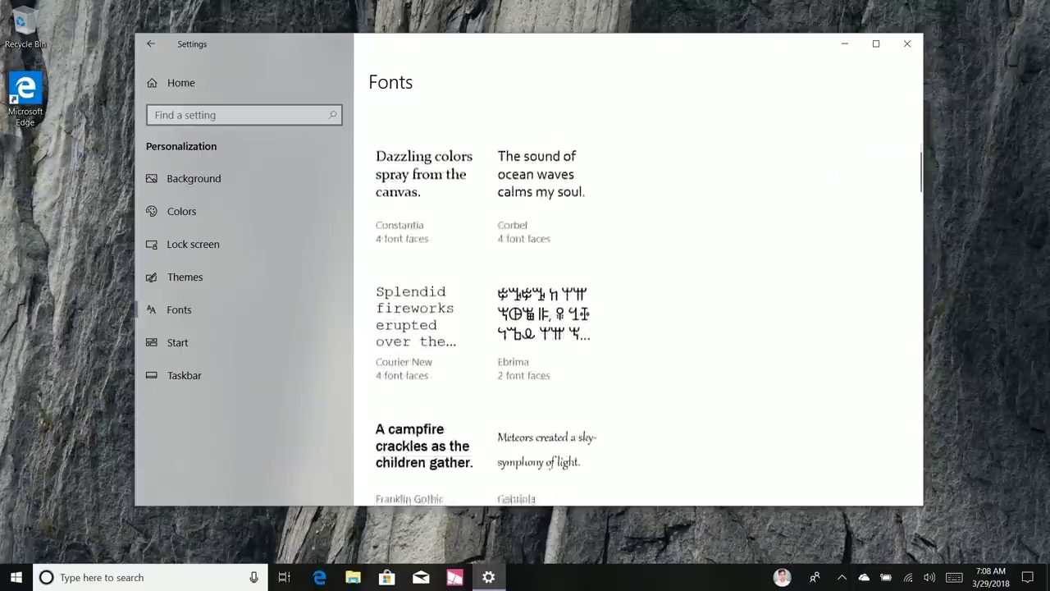
pyautogui.scroll(10, 525, 295)
# - Open the language installation list from Region & language in Time & Language and look through the available languages
pyautogui.click(181, 82)
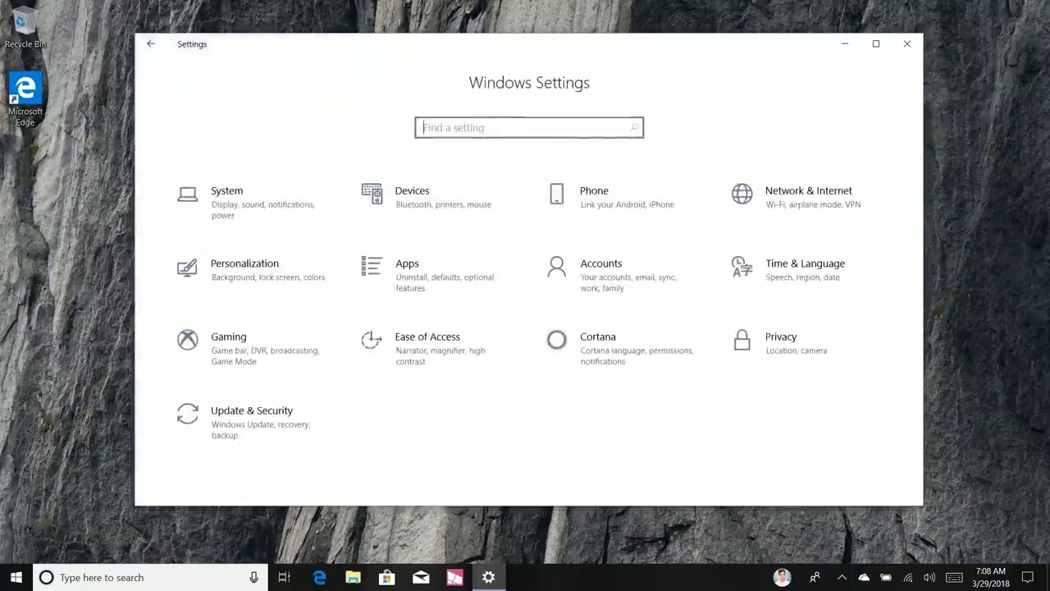
pyautogui.click(805, 264)
pyautogui.click(210, 211)
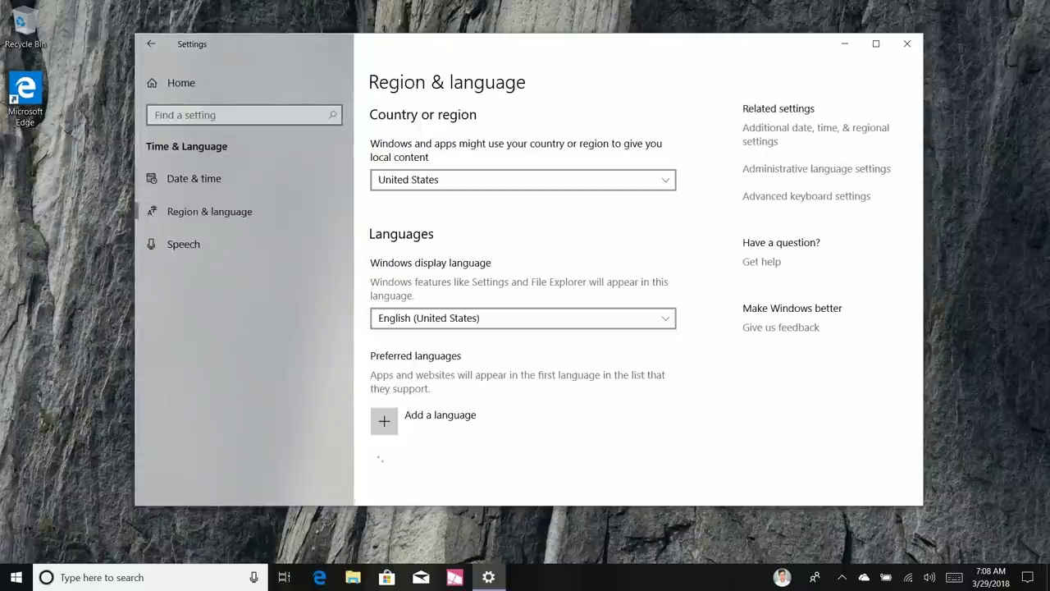
pyautogui.scroll(-1, 525, 328)
pyautogui.click(394, 399)
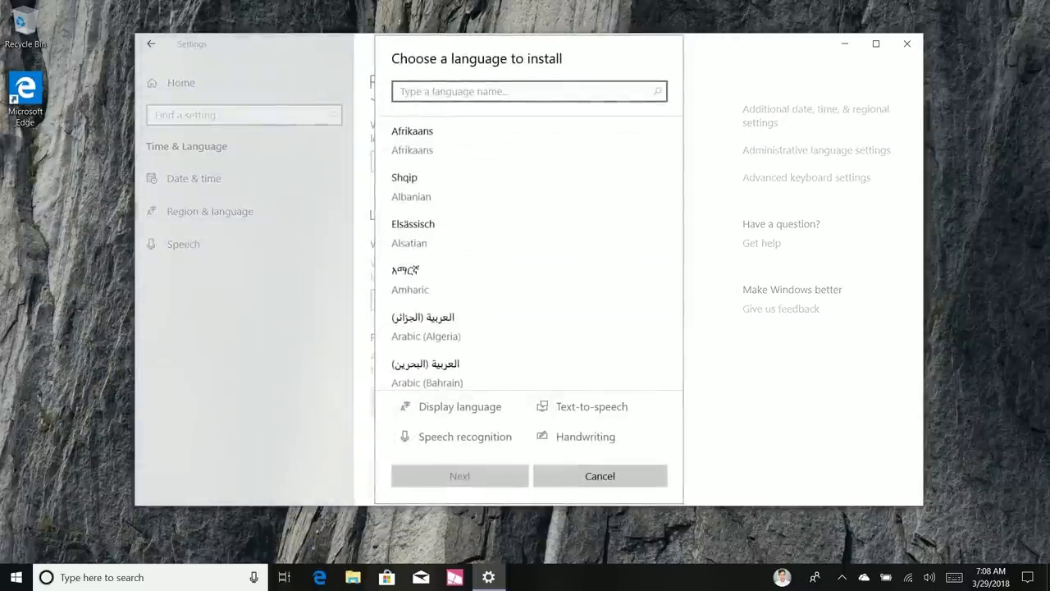
pyautogui.scroll(-8, 530, 247)
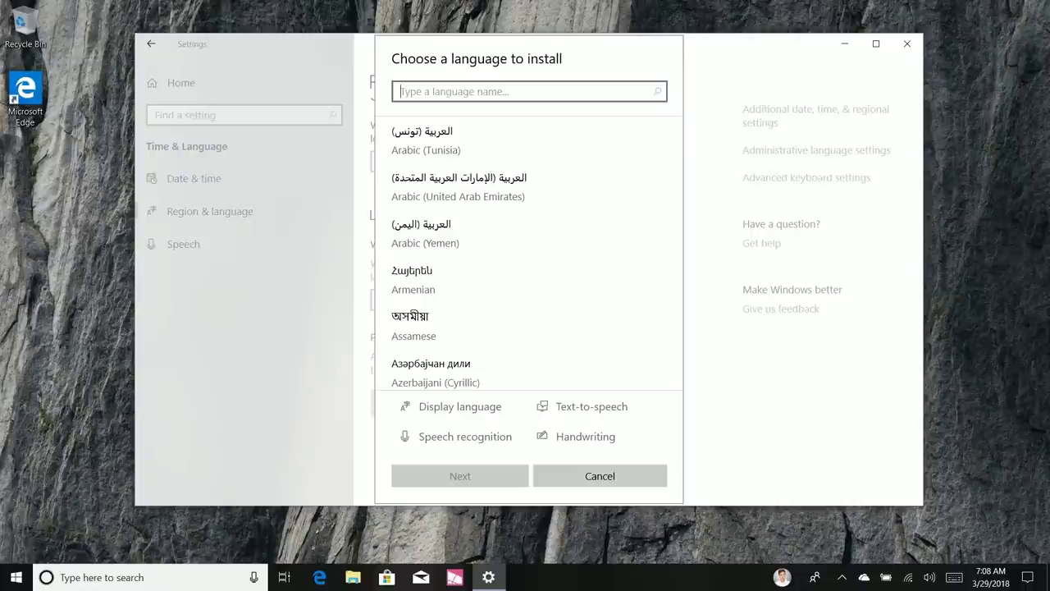
pyautogui.scroll(-8, 397, 206)
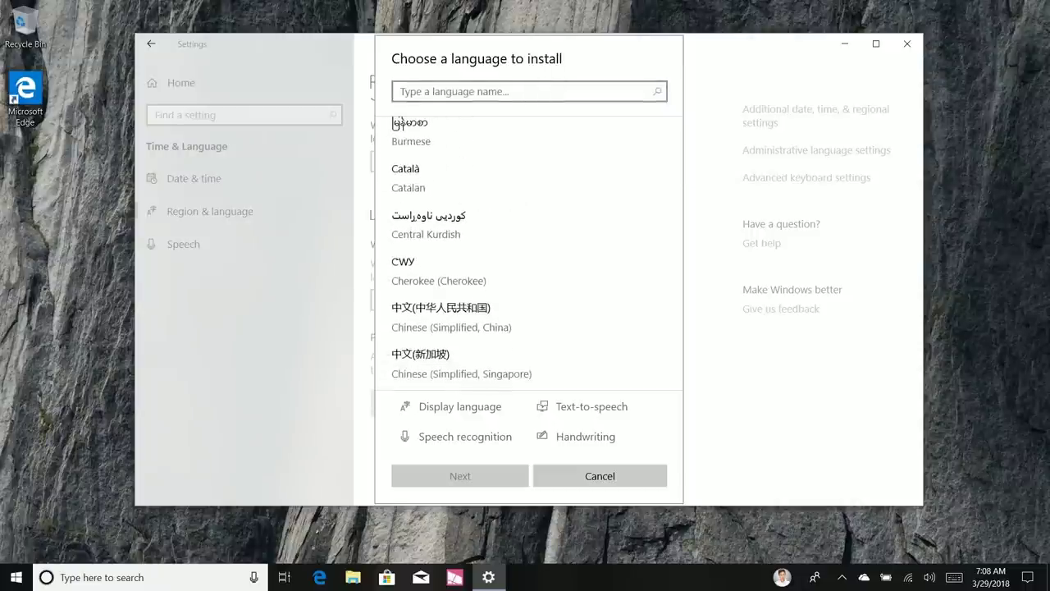
# - Search for "English united" and install English (United Kingdom) without setting it as the Windows display language
pyautogui.click(396, 90)
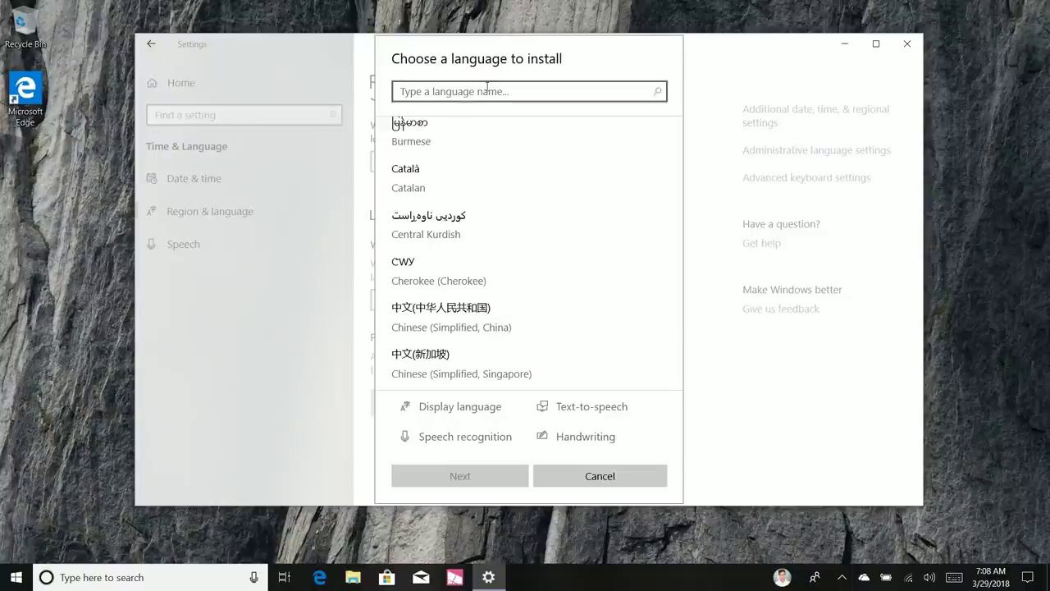
pyautogui.write('Em')
pyautogui.press('BackSpace')
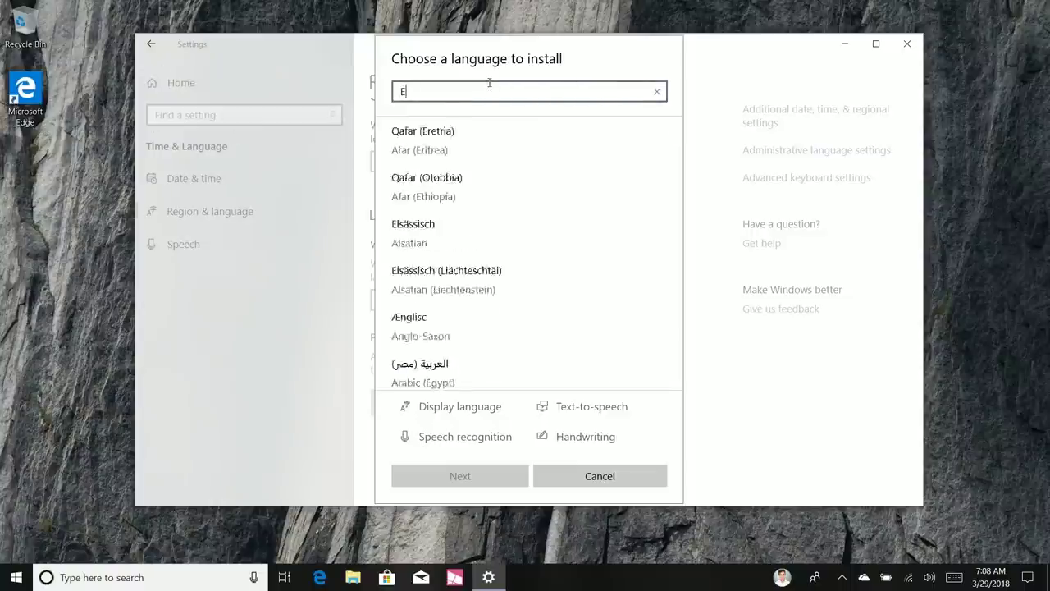
pyautogui.write('nglish united')
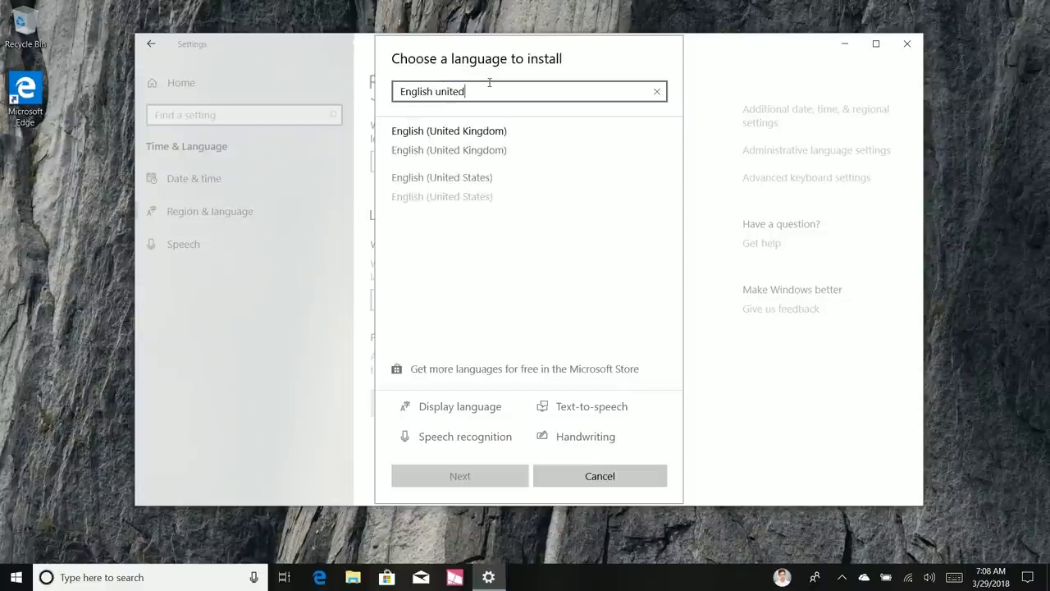
pyautogui.click(466, 136)
pyautogui.click(500, 475)
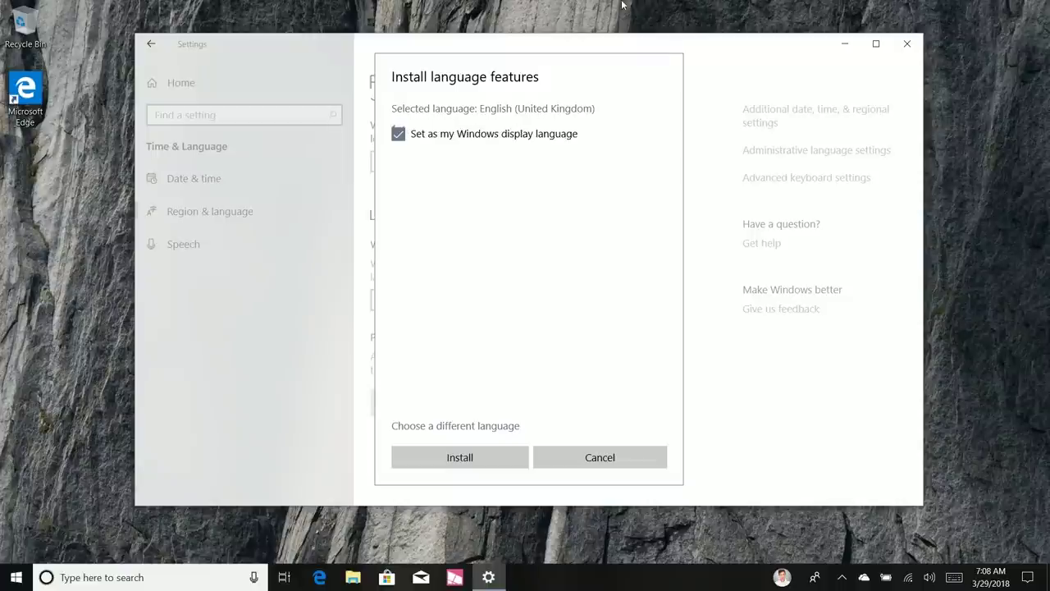
pyautogui.click(398, 133)
pyautogui.click(487, 457)
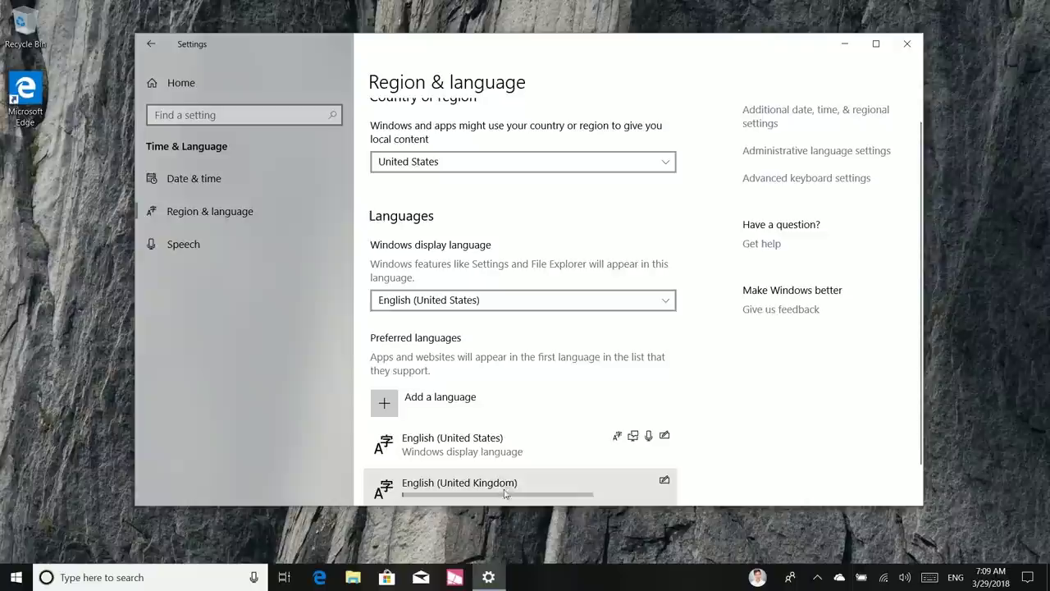
pyautogui.scroll(-1, 642, 424)
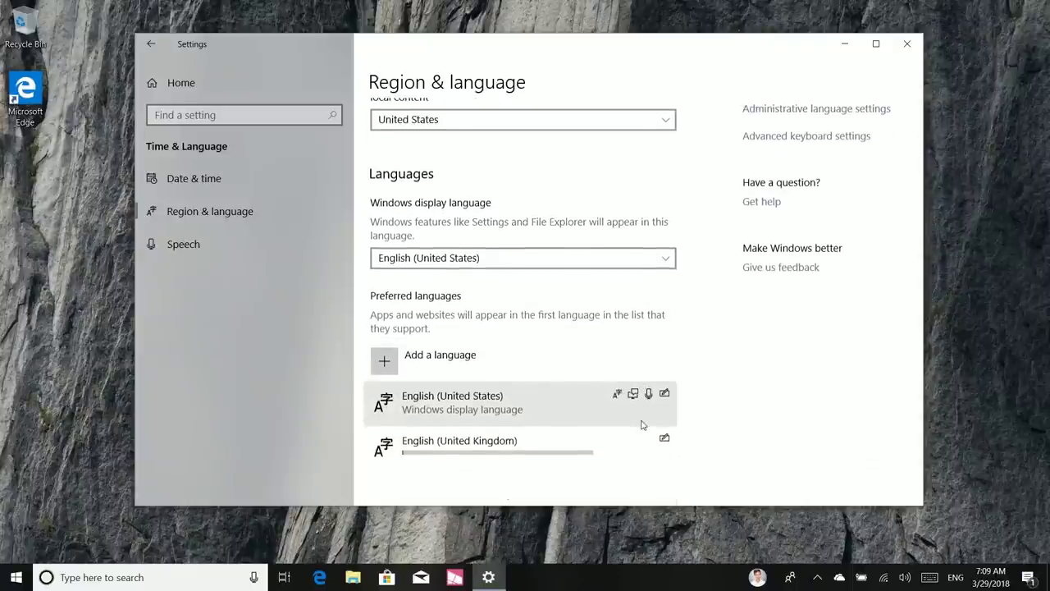
# - Open the Taskbar page in the Personalization settings
pyautogui.scroll(2, 565, 323)
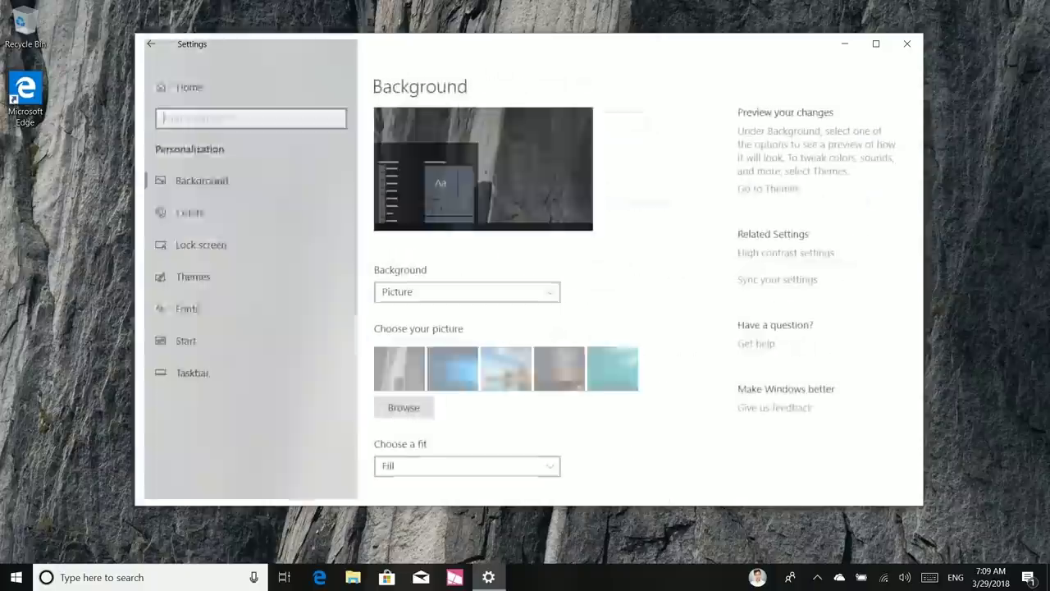
pyautogui.click(224, 379)
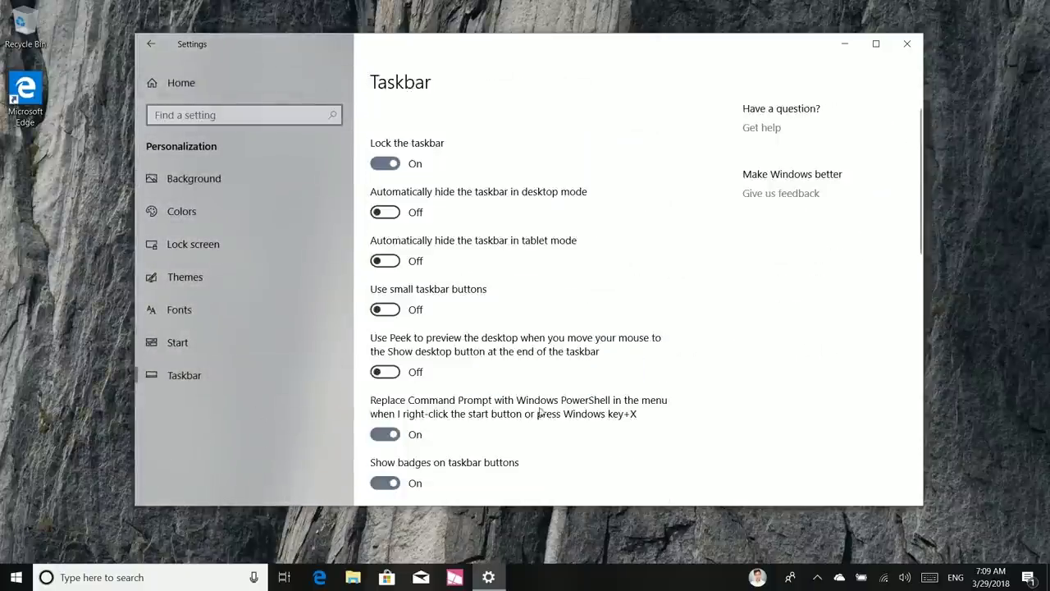
# - Look through the choices for how many contacts to show on the taskbar without changing the setting, and return to the Settings home page
pyautogui.scroll(-10, 539, 412)
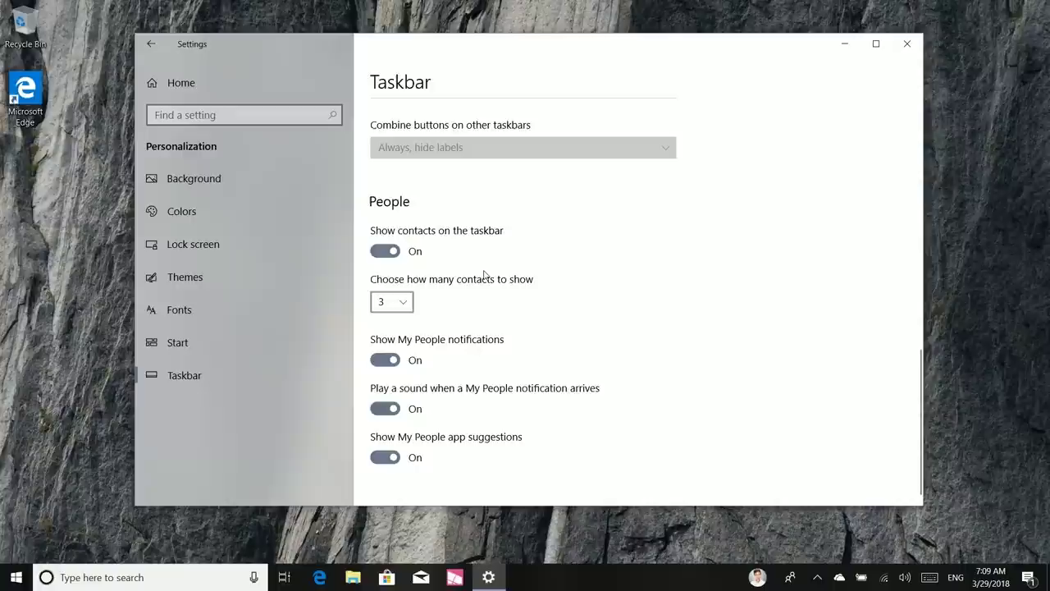
pyautogui.click(402, 302)
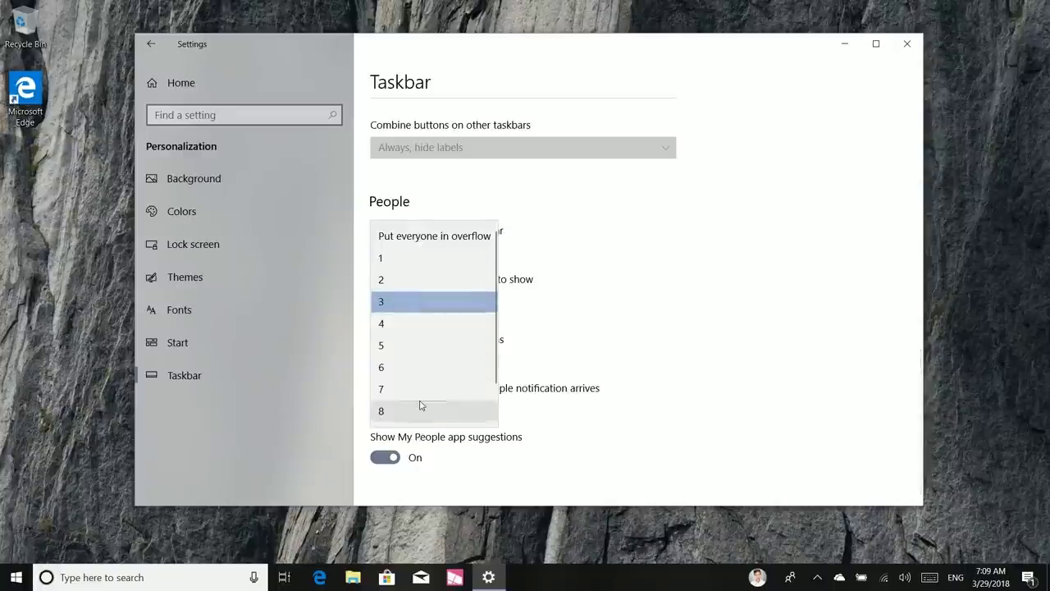
pyautogui.scroll(-1, 420, 405)
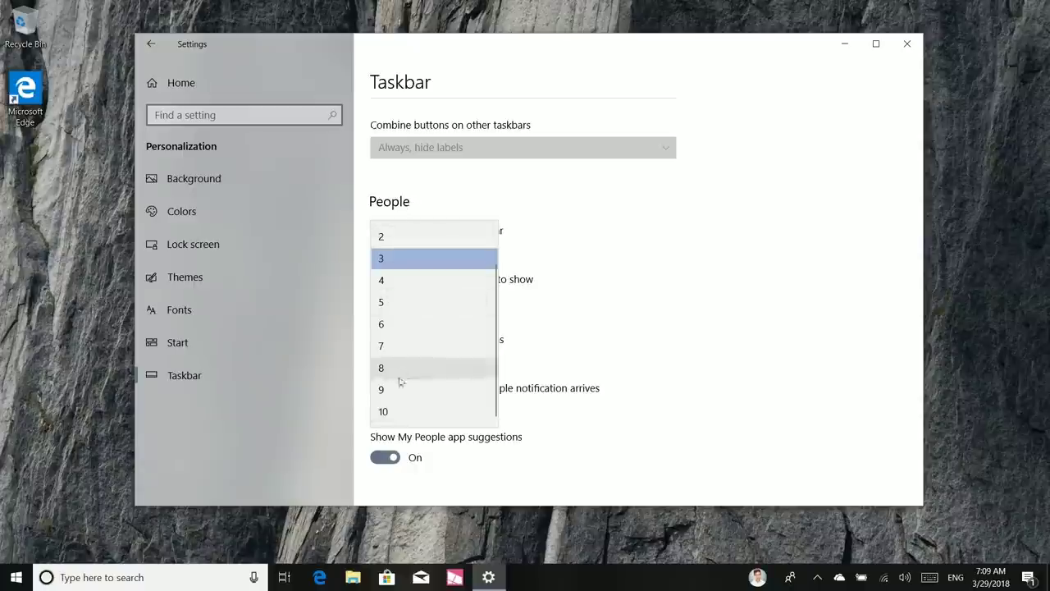
pyautogui.scroll(1, 402, 361)
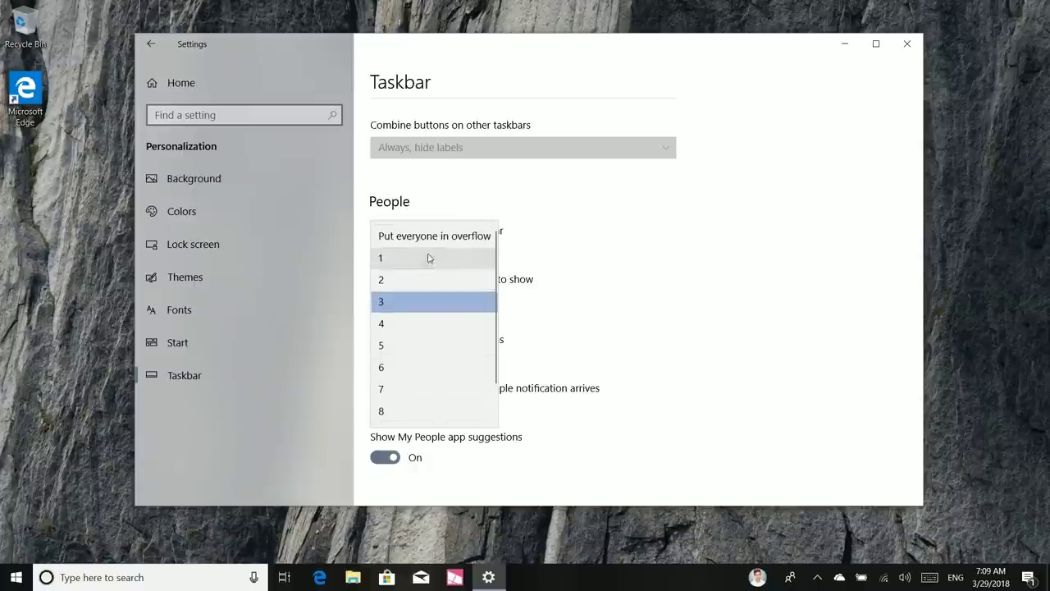
pyautogui.click(724, 347)
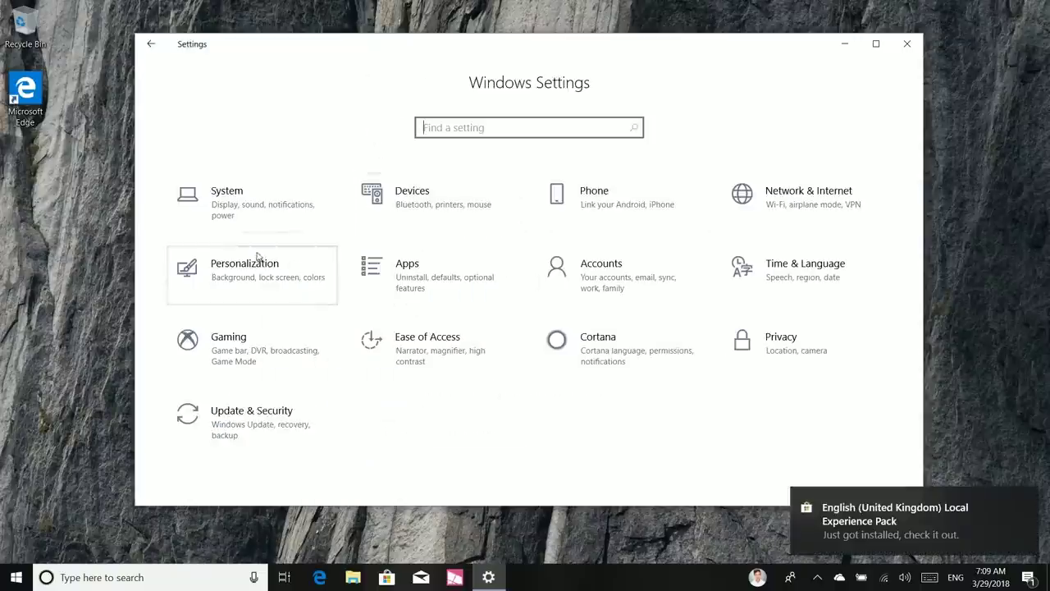
# - View the Storage page in the System settings and its option to free up space now, returning to Storage without removing any files
pyautogui.click(230, 218)
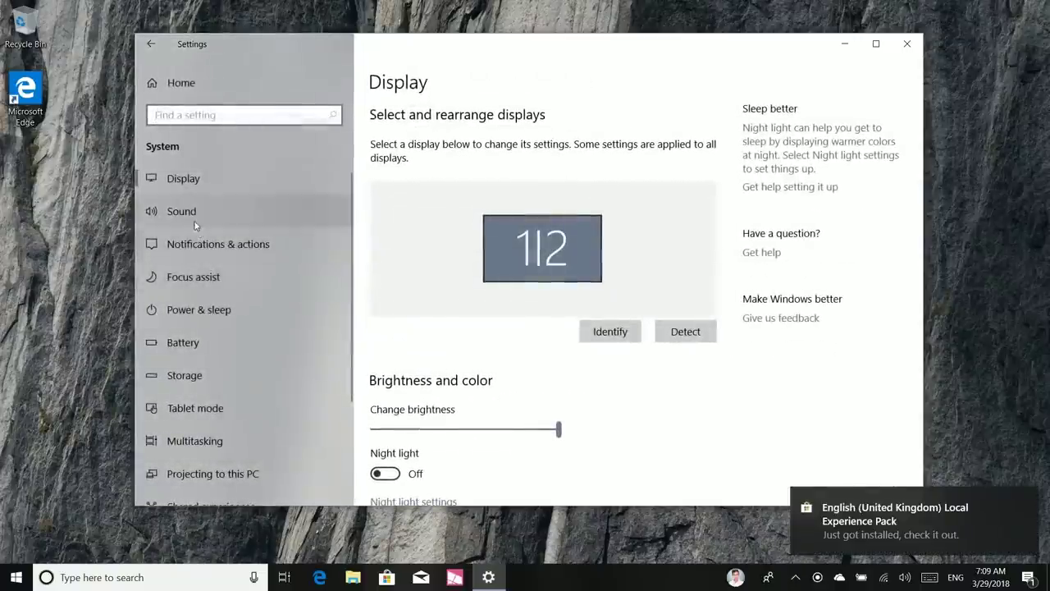
pyautogui.click(211, 385)
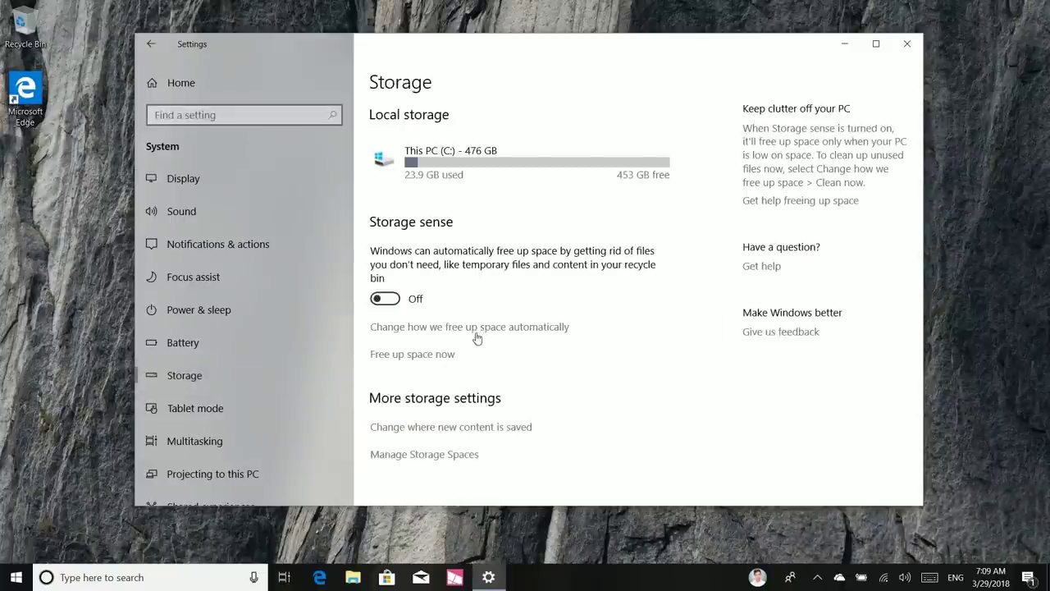
pyautogui.click(434, 358)
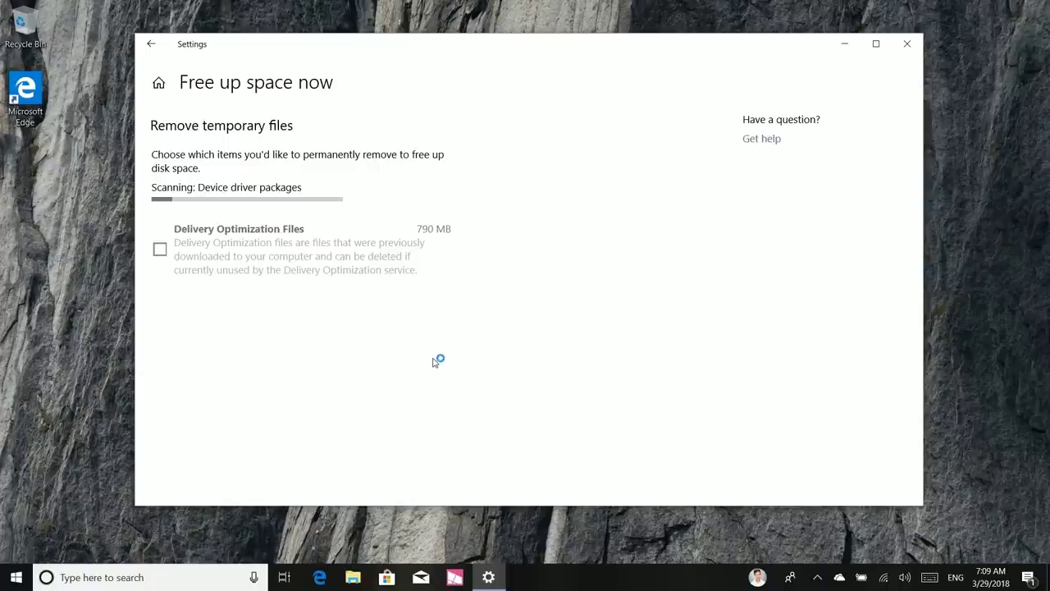
pyautogui.click(150, 45)
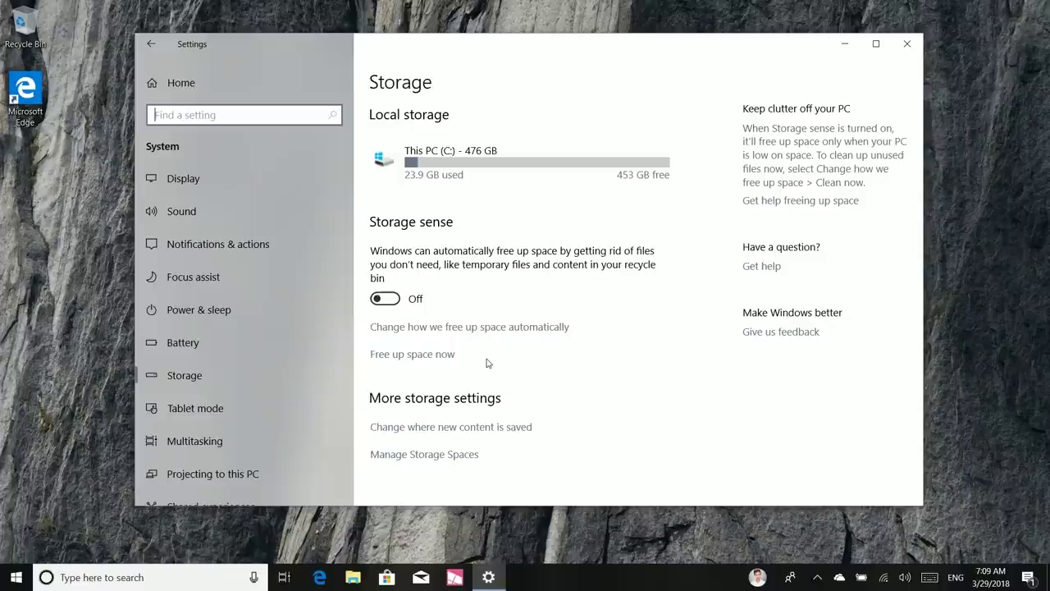
# - Search Windows for "control panel", open Control Panel to view its categories, and close it
pyautogui.press('super')
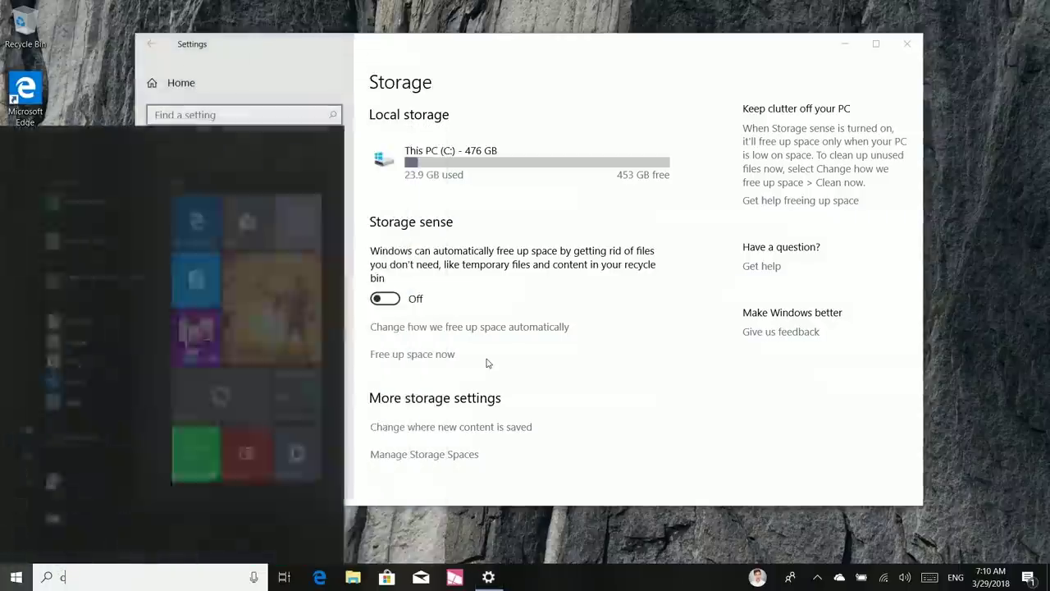
pyautogui.write('control panel')
pyautogui.press('Return')
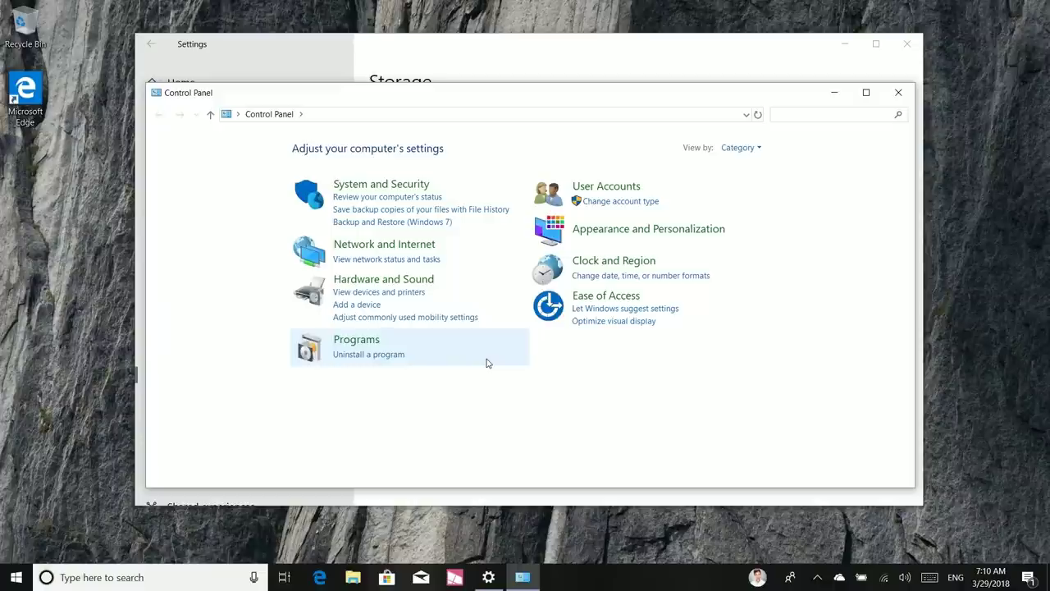
pyautogui.click(898, 92)
# - Search Windows Settings for "homegroup" from the home page, clear the search and close Settings
pyautogui.click(272, 80)
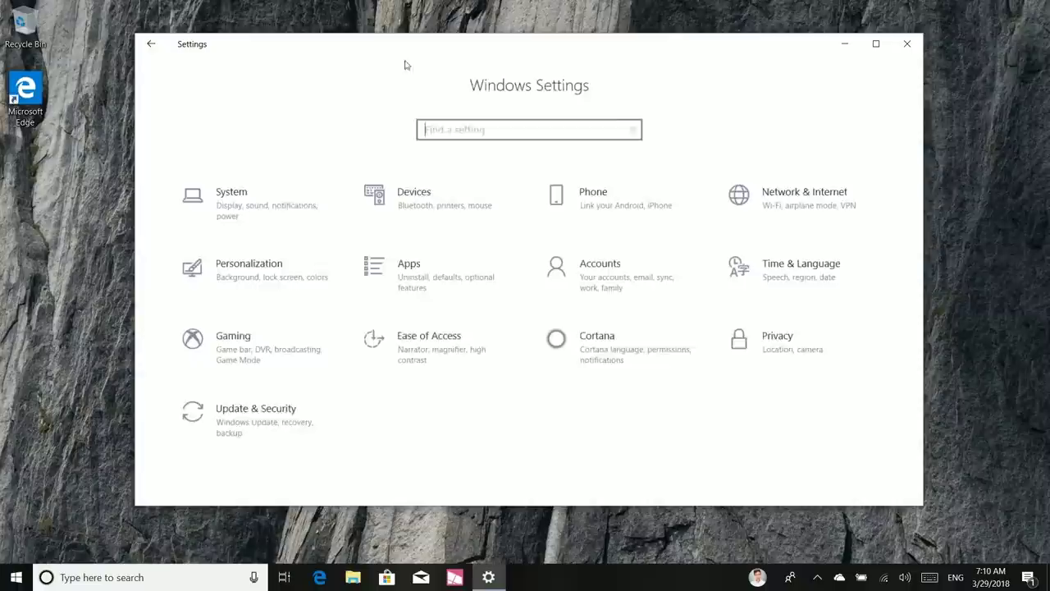
pyautogui.write('homegroup')
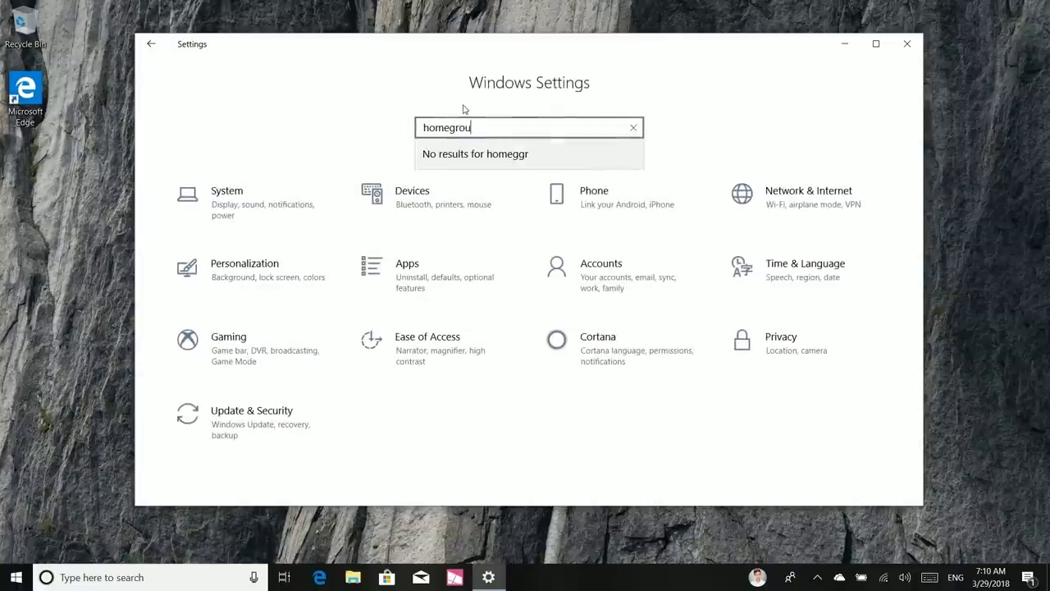
pyautogui.hotkey('ctrl', 'a')
pyautogui.press('BackSpace')
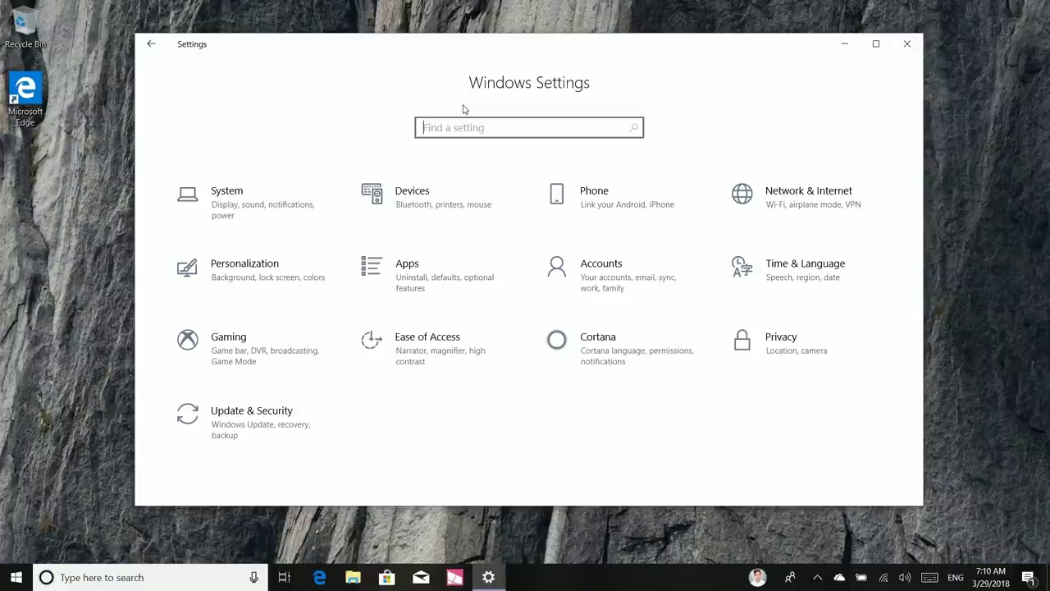
pyautogui.click(907, 43)
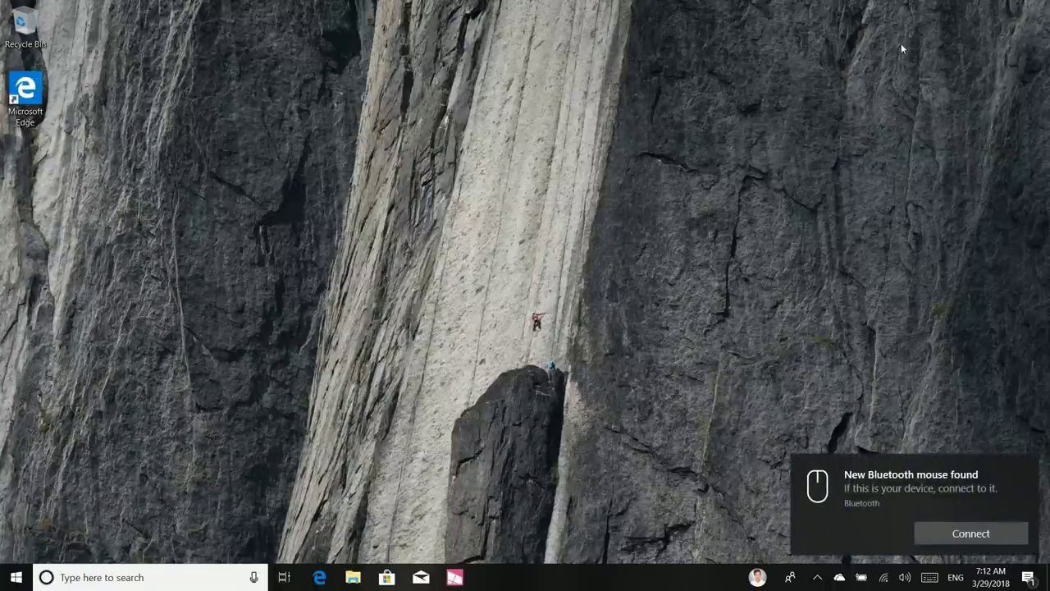
# - Connect the newly found Bluetooth mouse from its notification, and close the pairing dialog and Settings
pyautogui.click(971, 533)
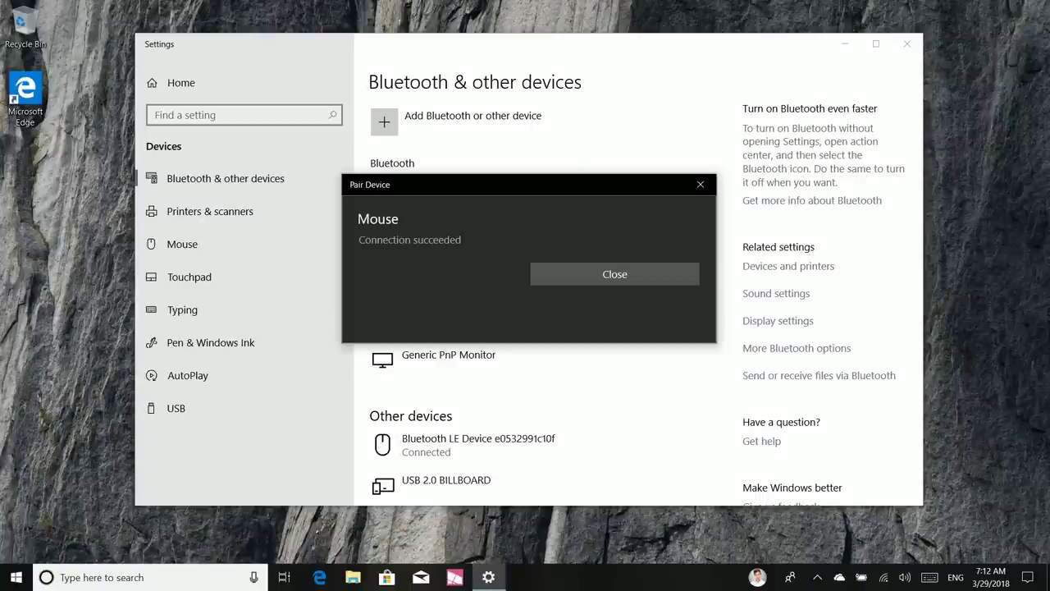
pyautogui.click(579, 279)
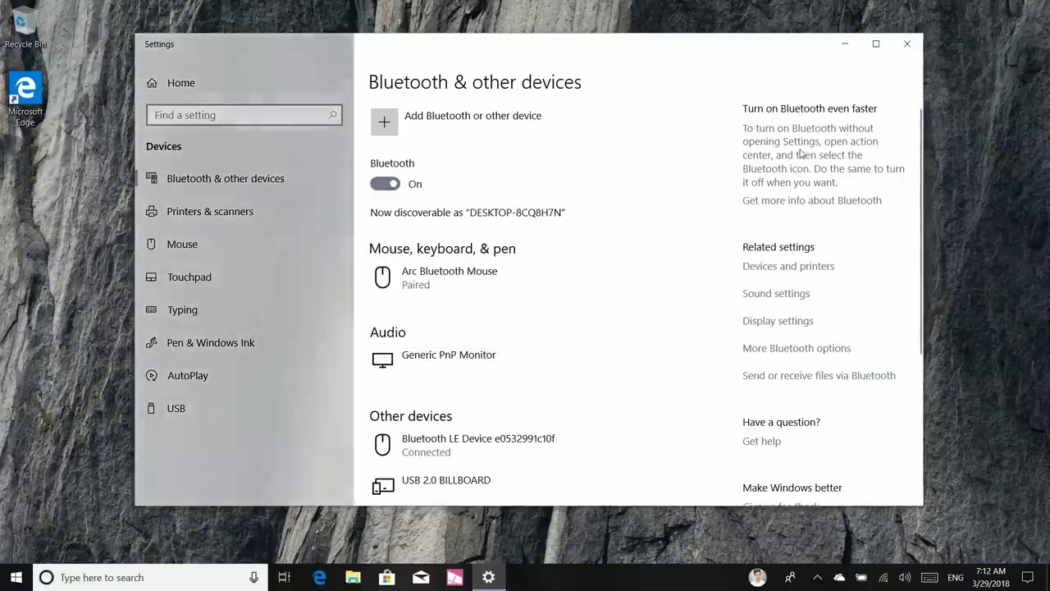
pyautogui.click(907, 43)
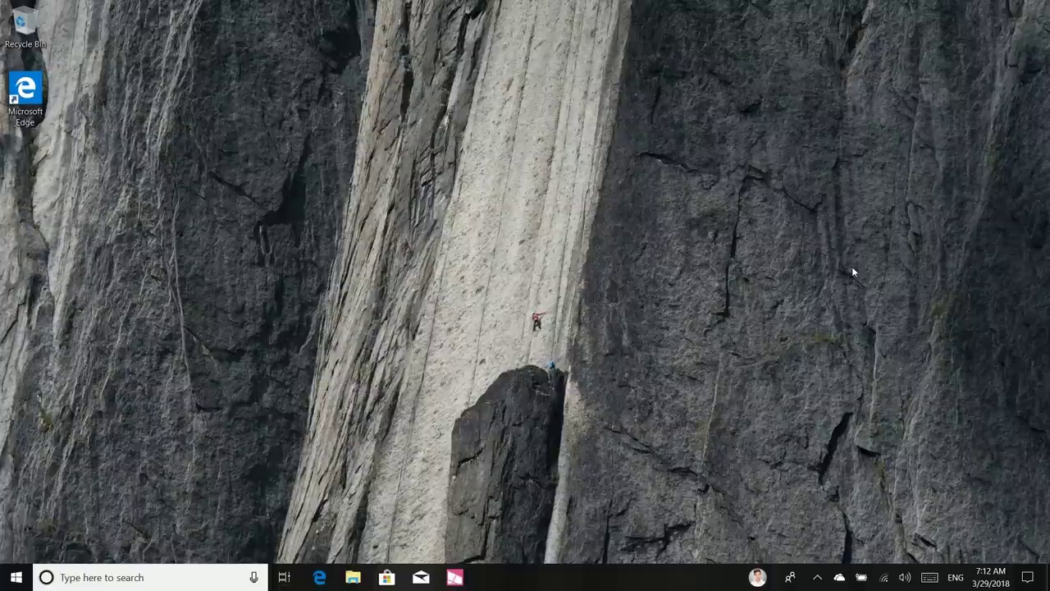
# - View the discoverable Bluetooth devices through Add Bluetooth or other device in the Devices settings, and cancel without pairing one
pyautogui.press('super')
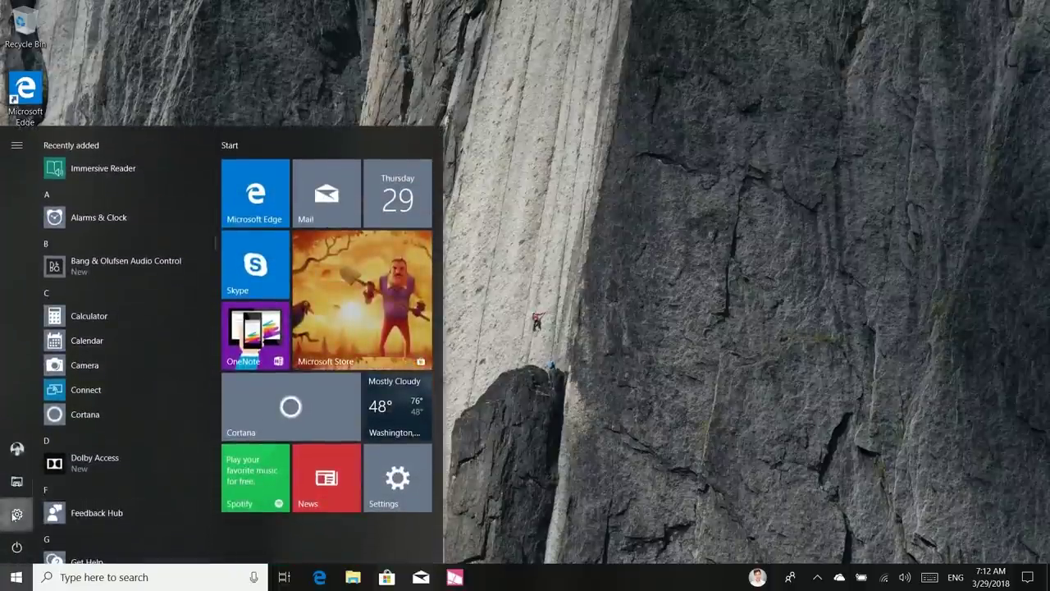
pyautogui.click(16, 516)
pyautogui.click(428, 197)
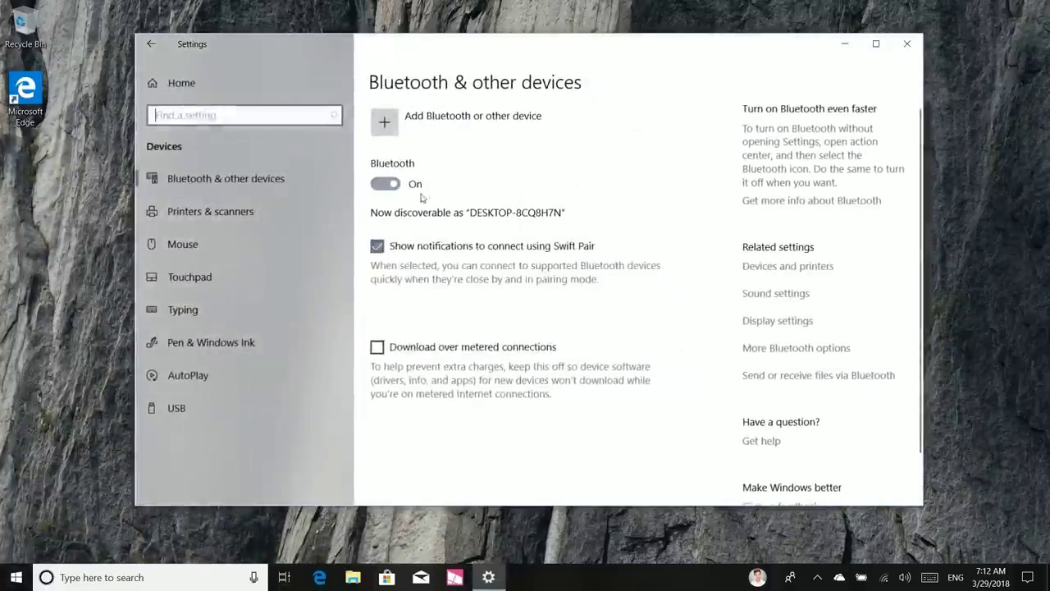
pyautogui.click(433, 131)
pyautogui.click(446, 144)
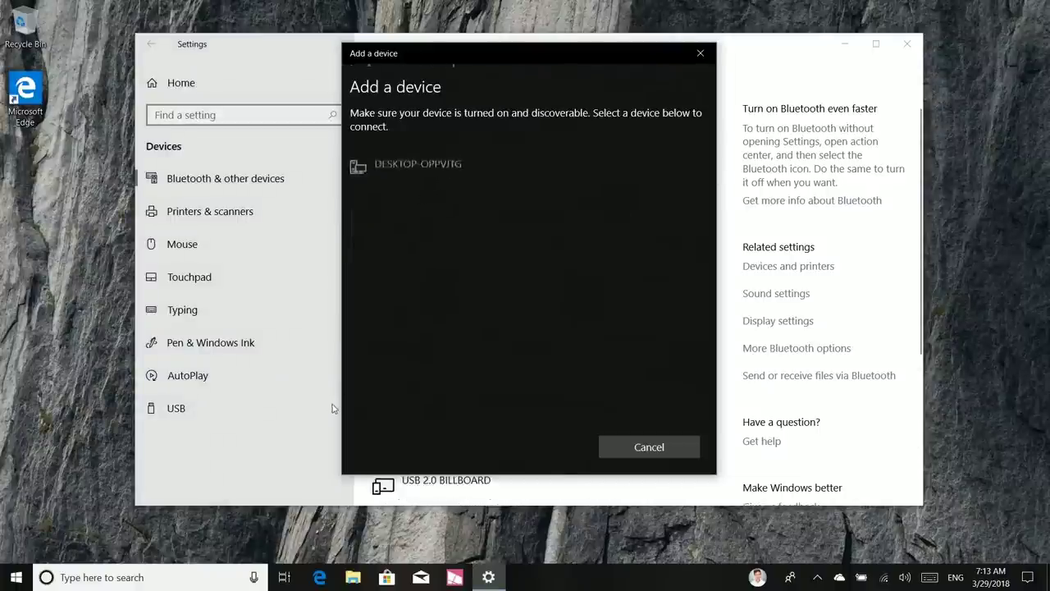
pyautogui.click(607, 443)
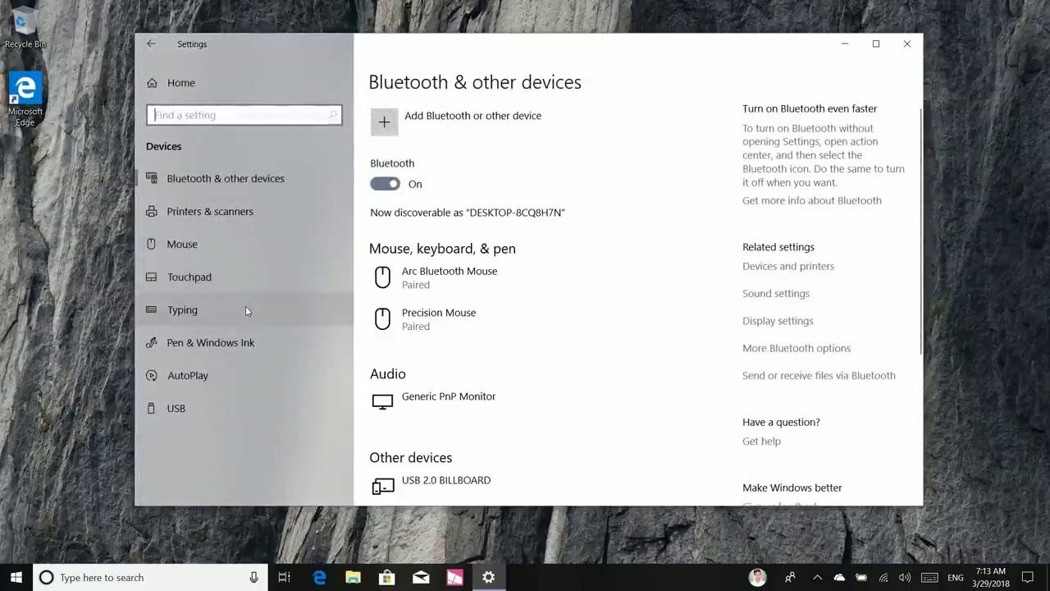
# - Turn on "Show text suggestions as I type" for the hardware keyboard in the Typing settings
pyautogui.click(245, 307)
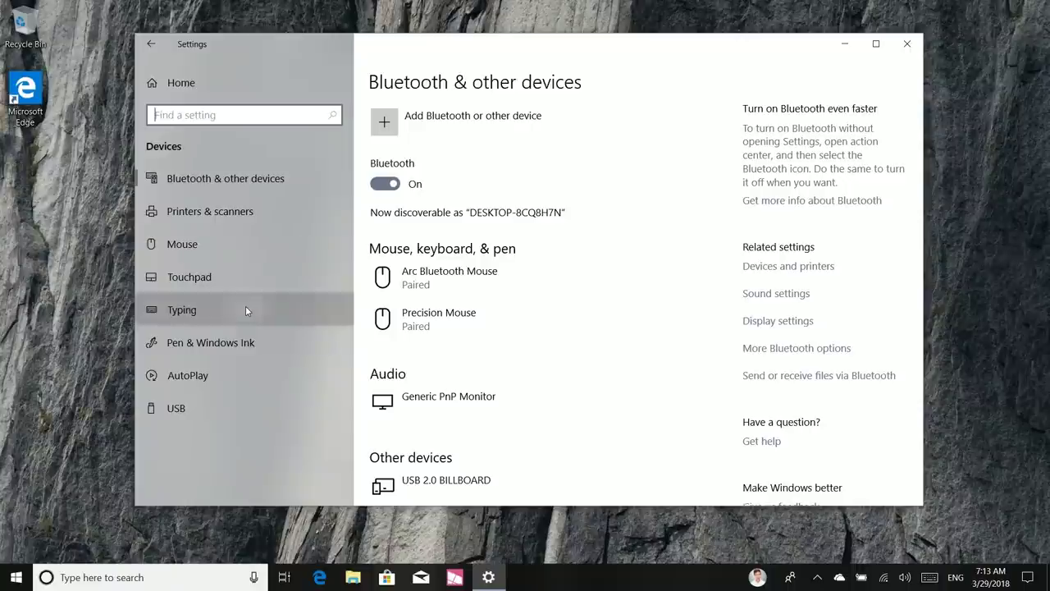
pyautogui.scroll(-10, 495, 326)
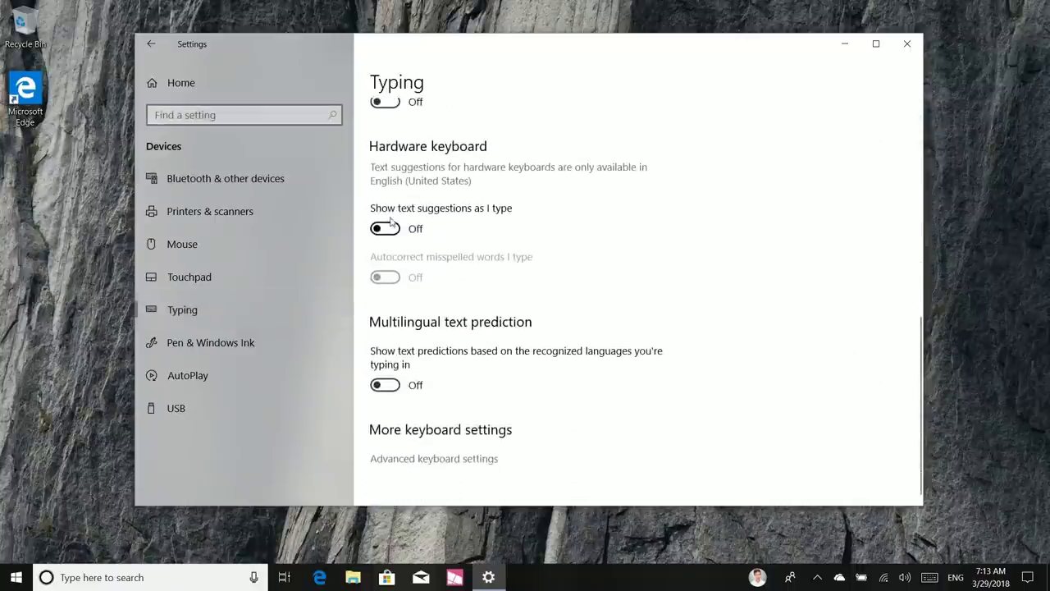
pyautogui.click(390, 228)
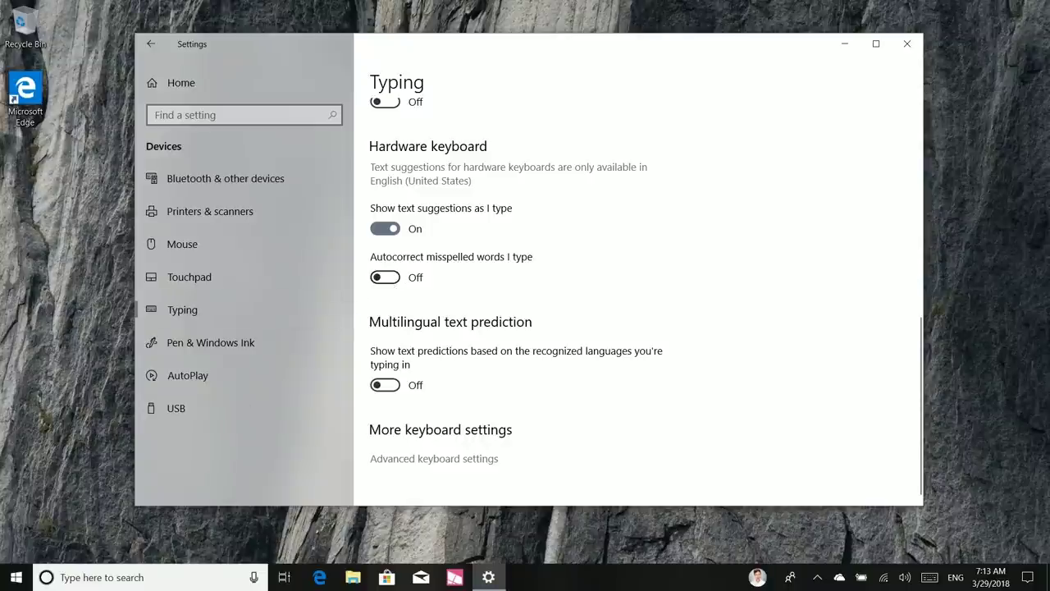
# - Open Notepad and enter "hello" by starting the word and accepting its text suggestion
pyautogui.press('super')
pyautogui.write('notepad')
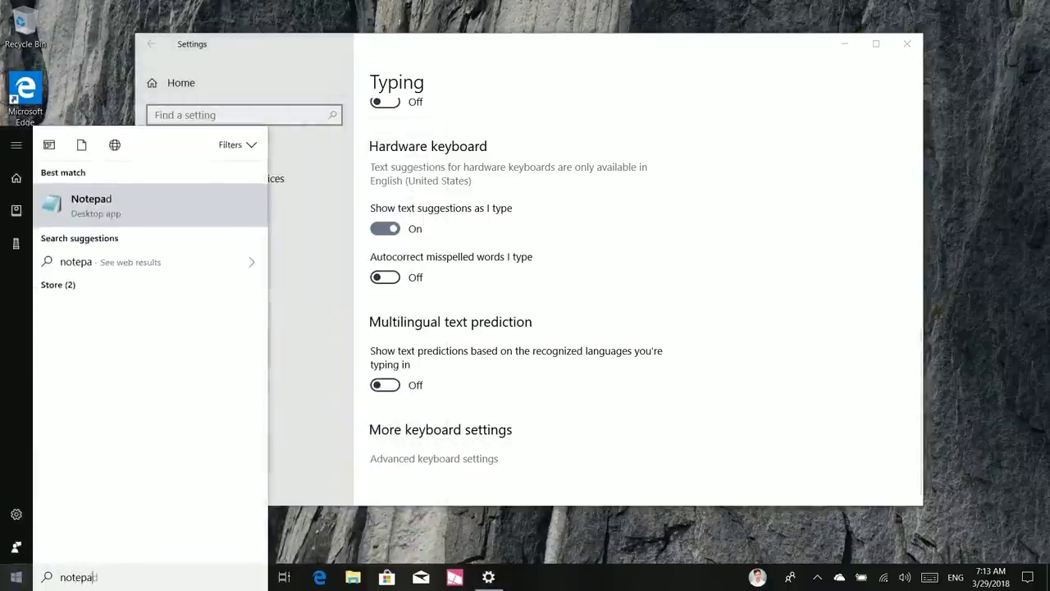
pyautogui.press('Return')
pyautogui.write('hel')
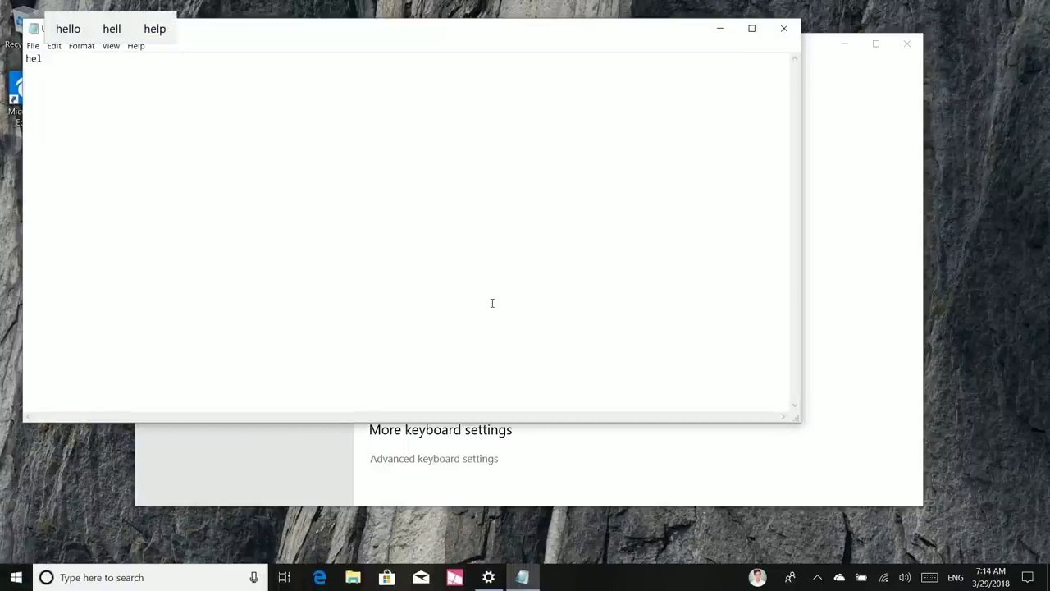
pyautogui.press('Escape')
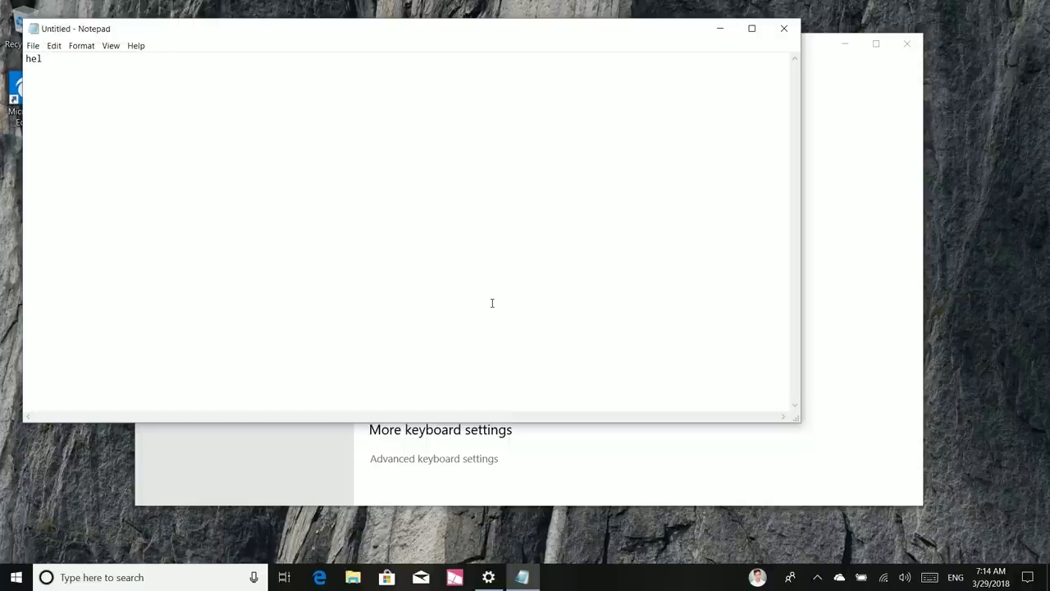
pyautogui.write('l')
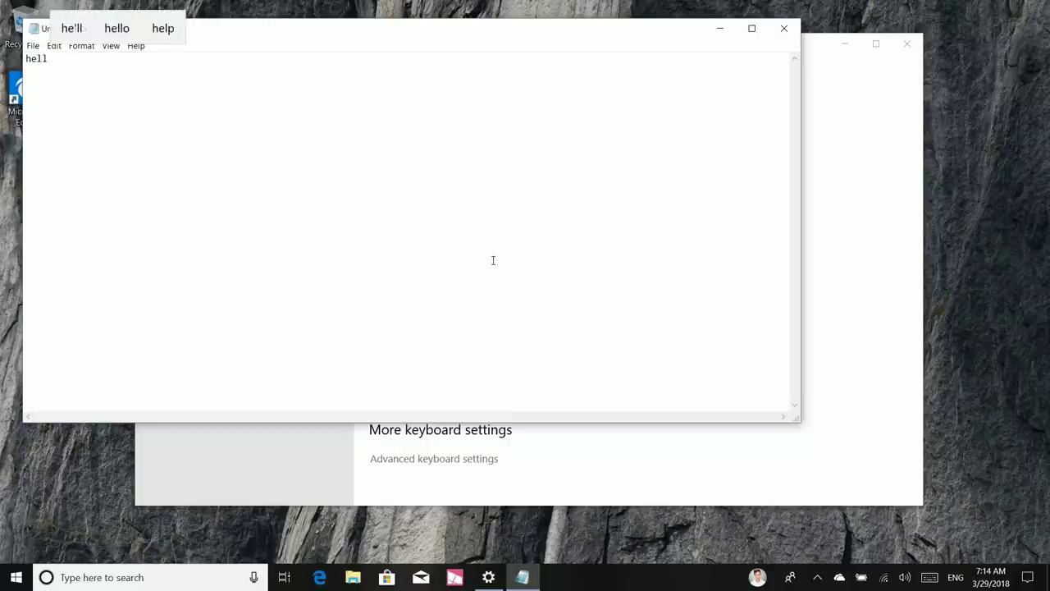
pyautogui.press('Right')
pyautogui.press('Return')
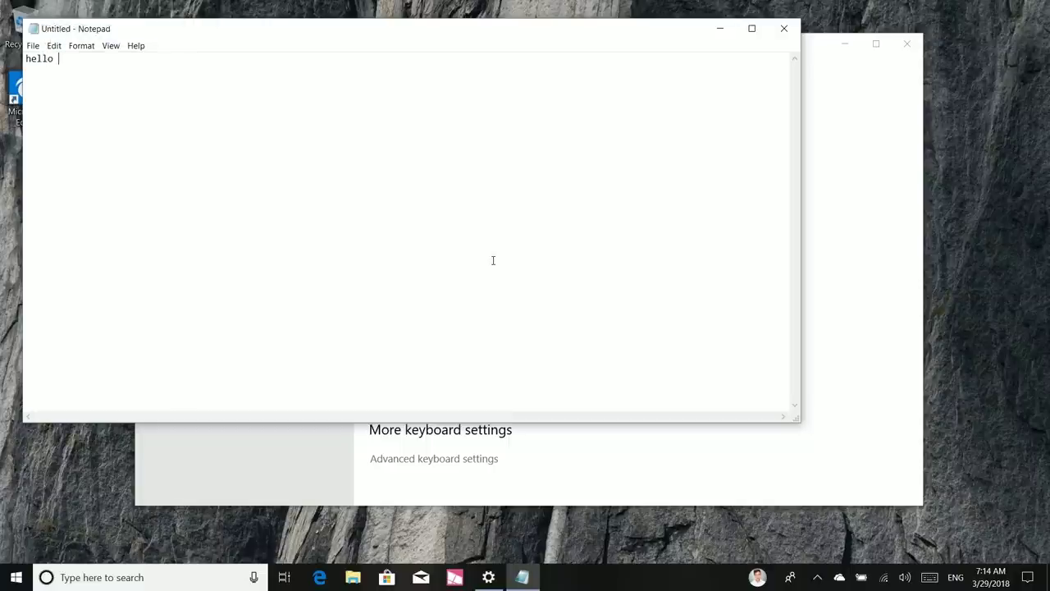
# - Extend the Notepad line to "hello how are you doing today" by accepting the suggested words
pyautogui.press('Up')
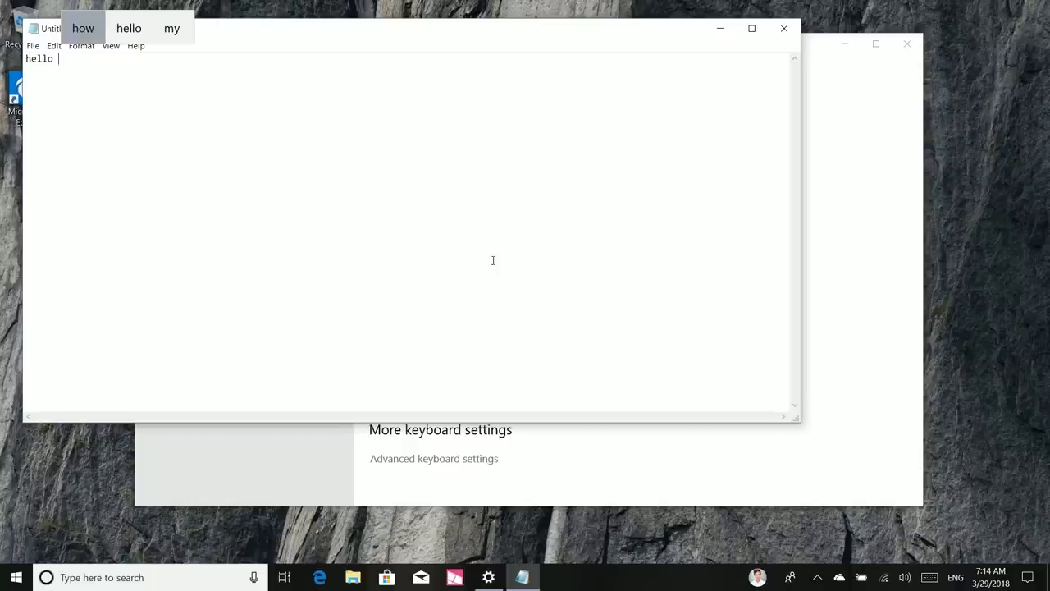
pyautogui.press('Return')
pyautogui.press('Up')
pyautogui.press('Return')
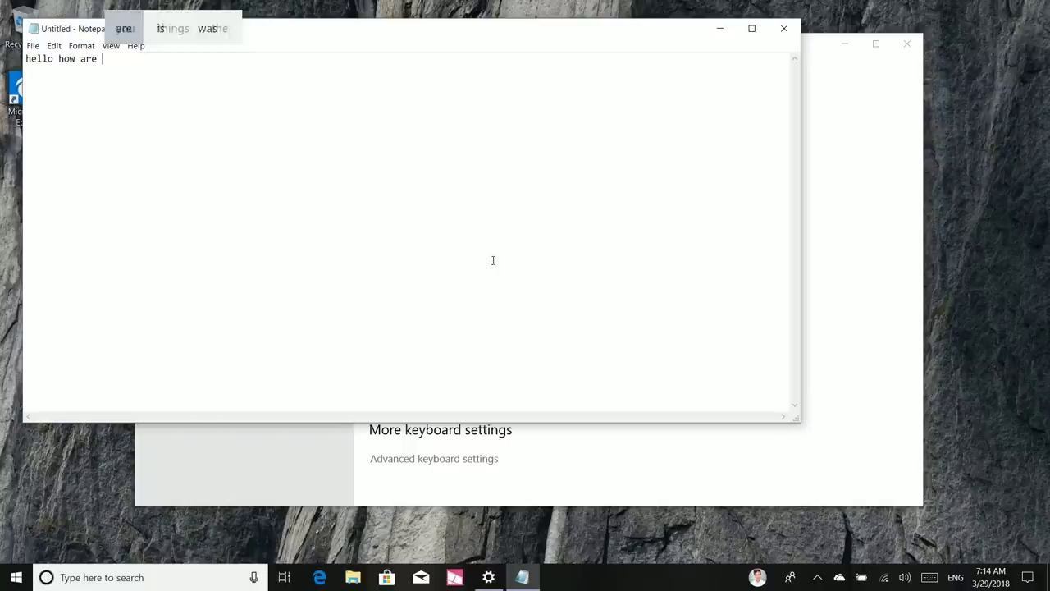
pyautogui.press('BackSpace')
pyautogui.write('y')
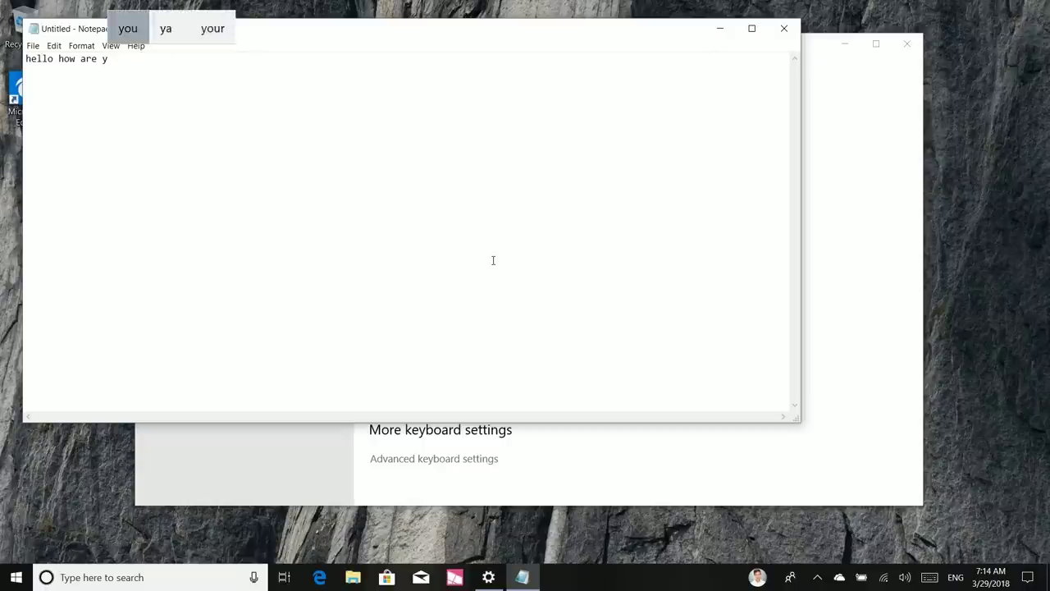
pyautogui.press('Return')
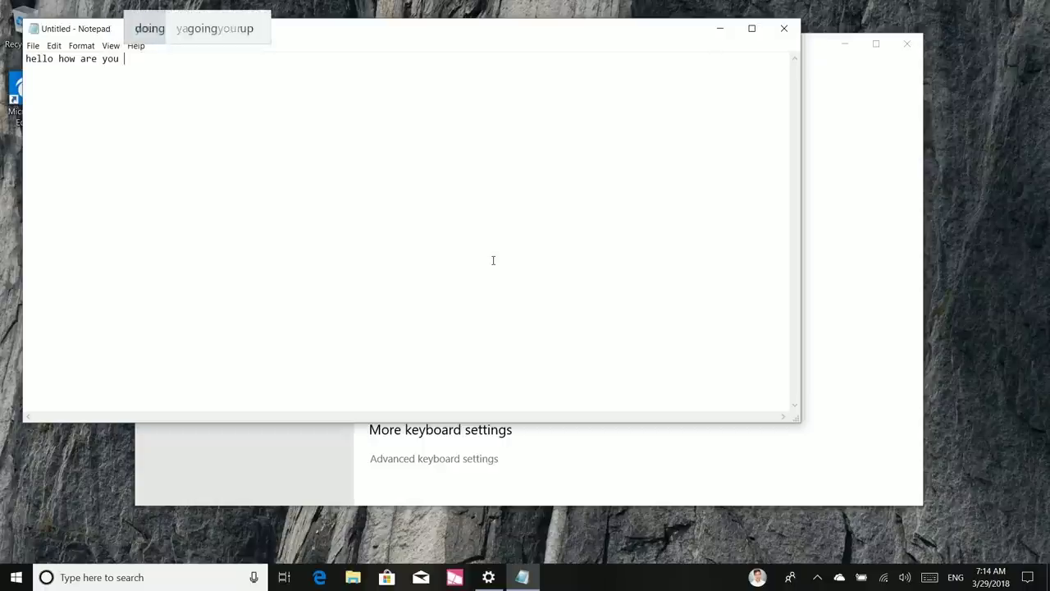
pyautogui.press('Up')
pyautogui.press('Return')
pyautogui.press('Up')
pyautogui.press('Return')
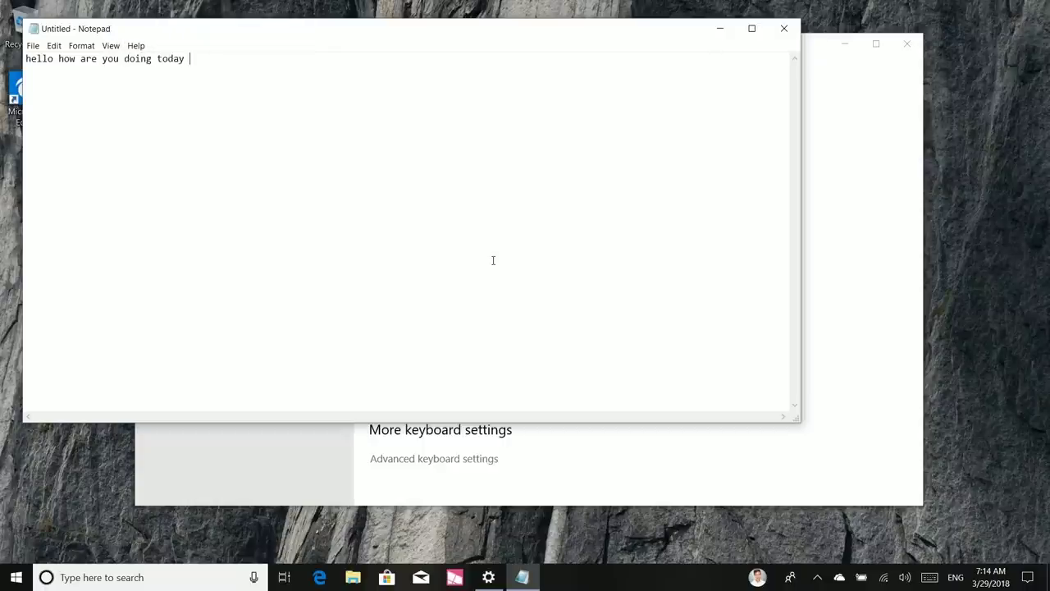
# - End the Notepad line with a question mark and move the Notepad window to uncover the Settings window
pyautogui.write('?')
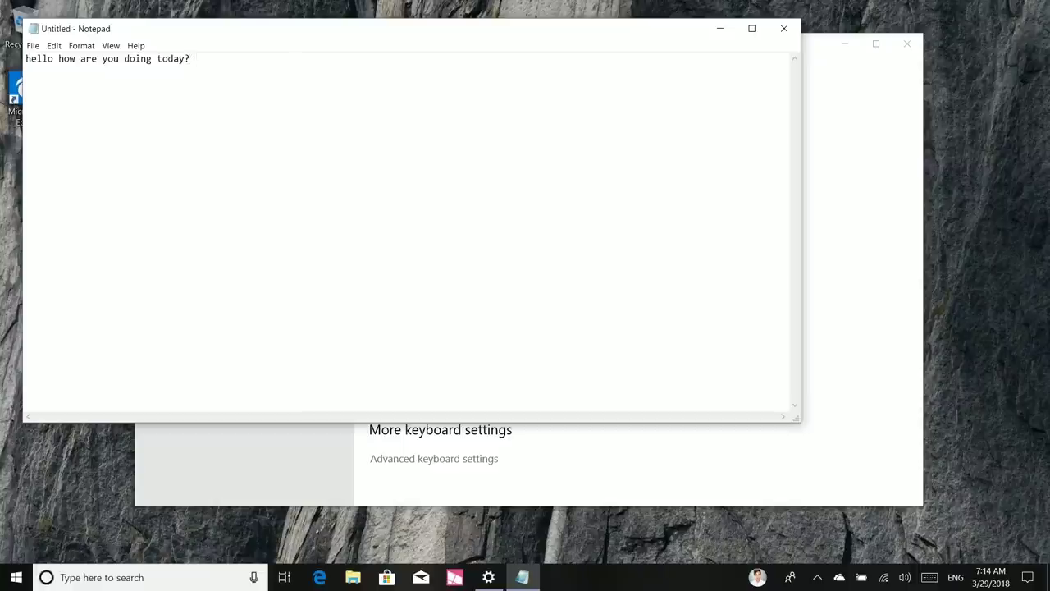
pyautogui.moveTo(453, 36); pyautogui.dragTo(526, 105)
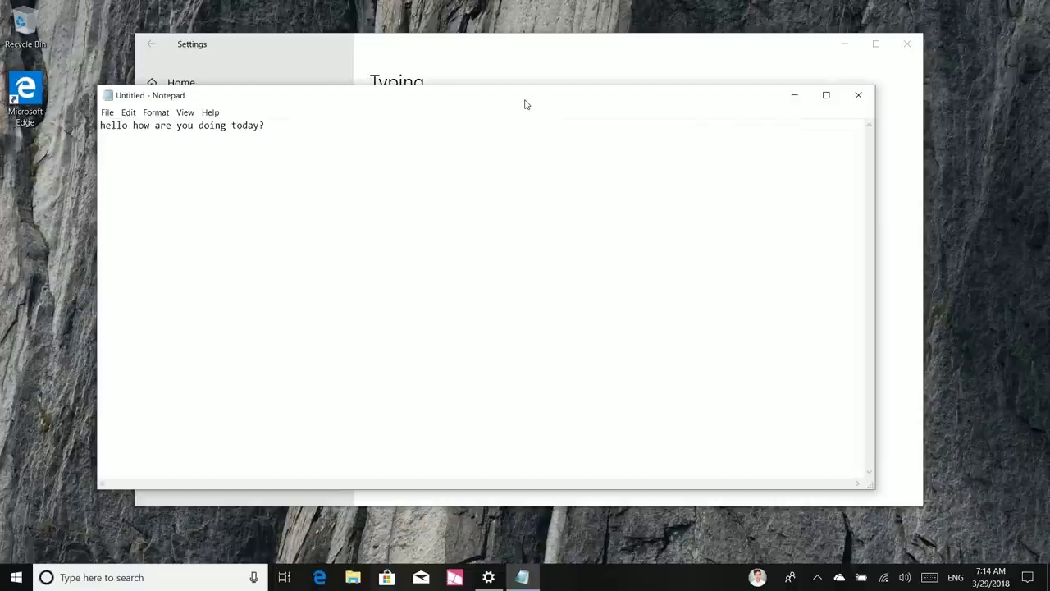
# - Turn on "Autocorrect misspelled words I type" for the hardware keyboard in the Typing settings
pyautogui.hotkey('ctrl', 'a')
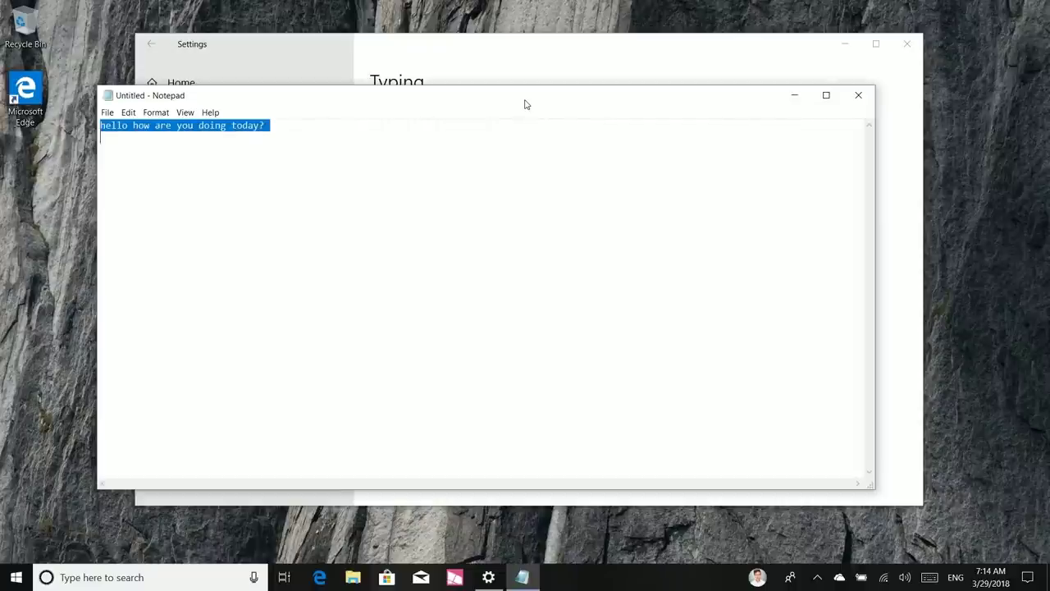
pyautogui.click(497, 44)
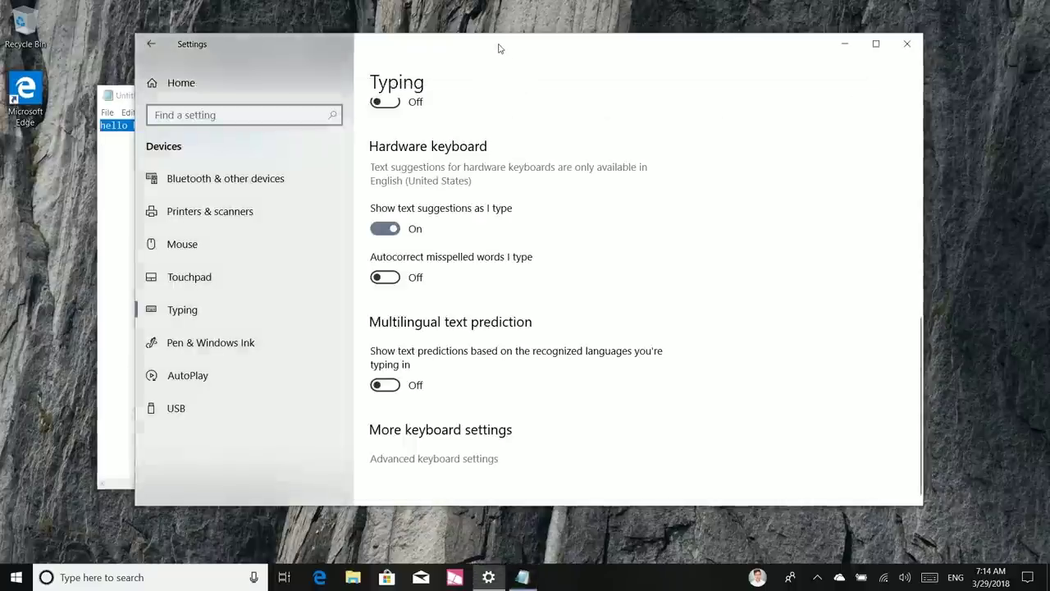
pyautogui.click(385, 278)
# - Replace the Notepad text with the misspelled word "Beatuful" to try out autocorrect
pyautogui.click(125, 266)
pyautogui.hotkey('ctrl', 'a')
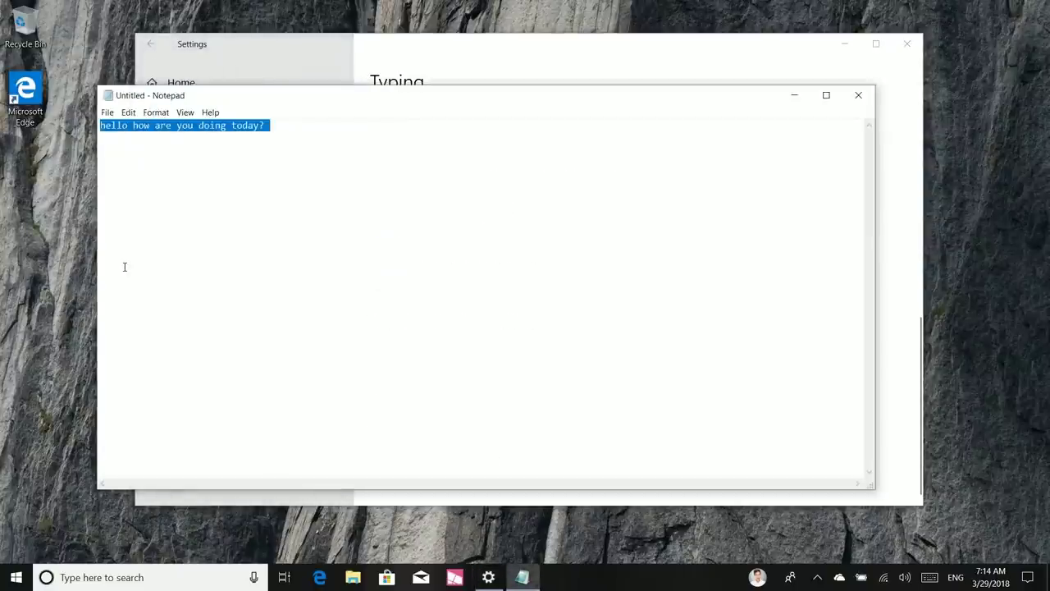
pyautogui.write('Beatuf')
pyautogui.write('ul')
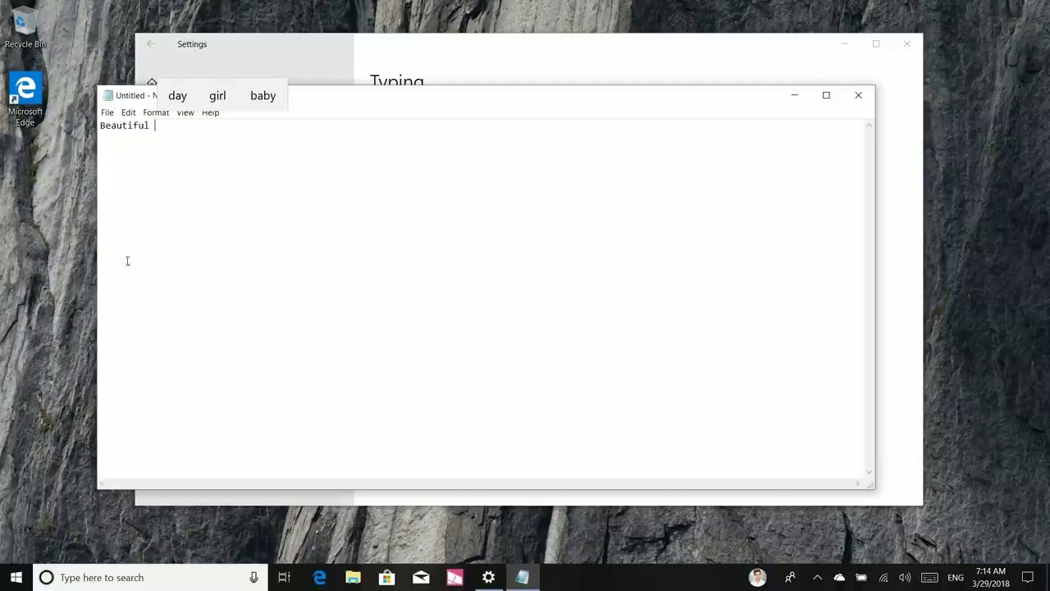
# - Clear the Notepad text and enter "The quick brown fox jumps over the lazy dog."
pyautogui.hotkey('ctrl', 'a')
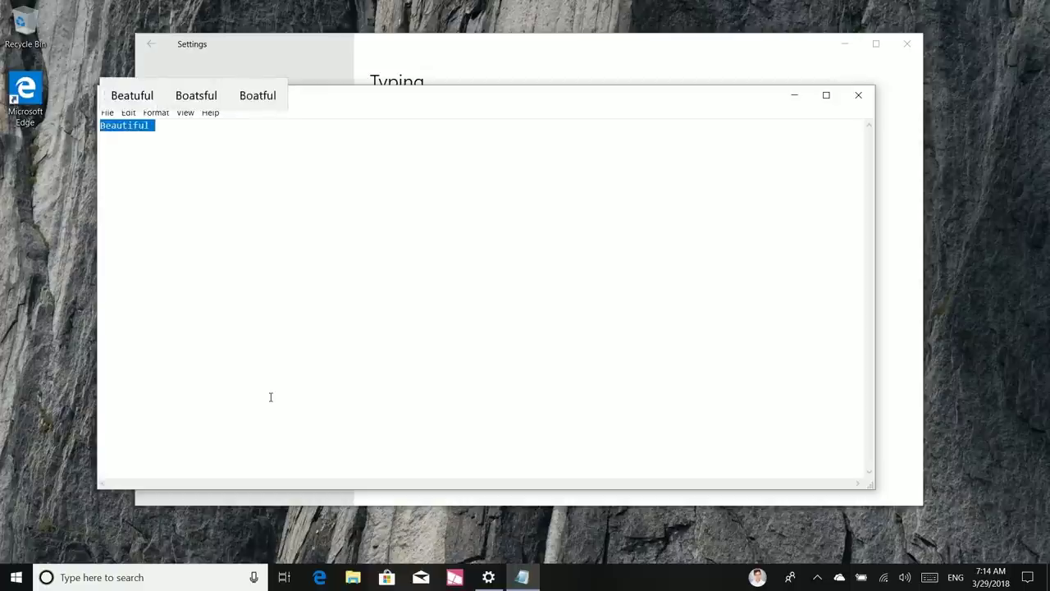
pyautogui.press('BackSpace')
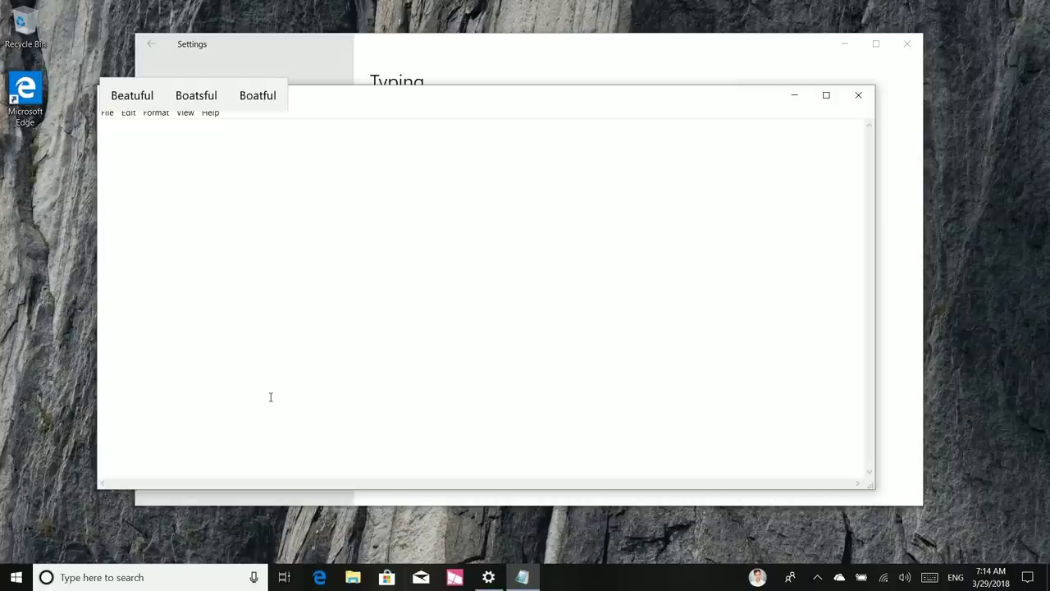
pyautogui.write('The quick brown fo')
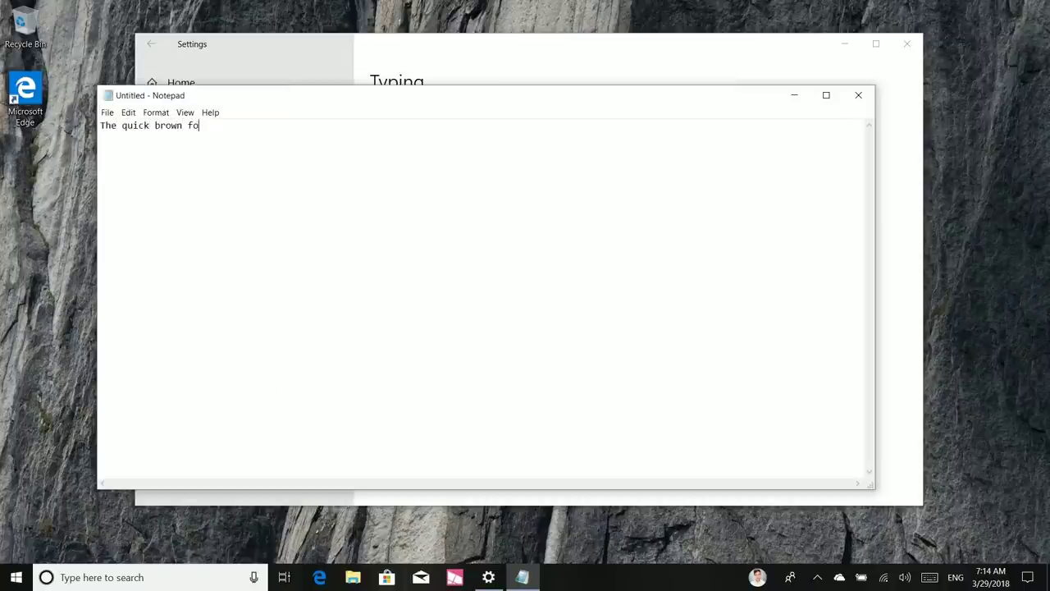
pyautogui.write('x jumps over the lazy dog.')
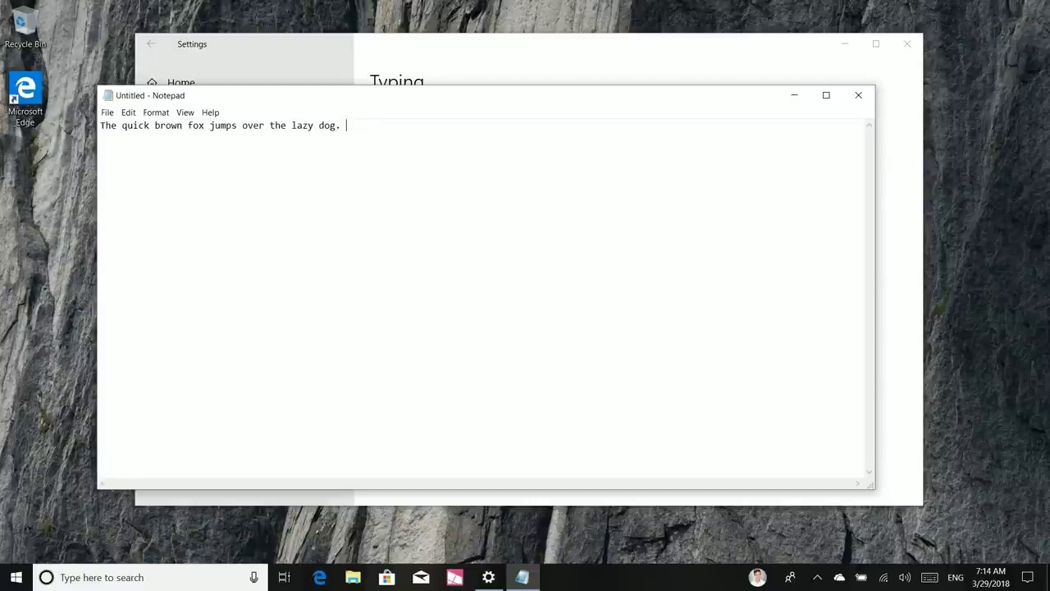
# - Add a hastily typed self-introduction and a passage about typing fast, ending "to see if the computer autocorrected the mistakes really well"
pyautogui.write('Hello wthr my name is')
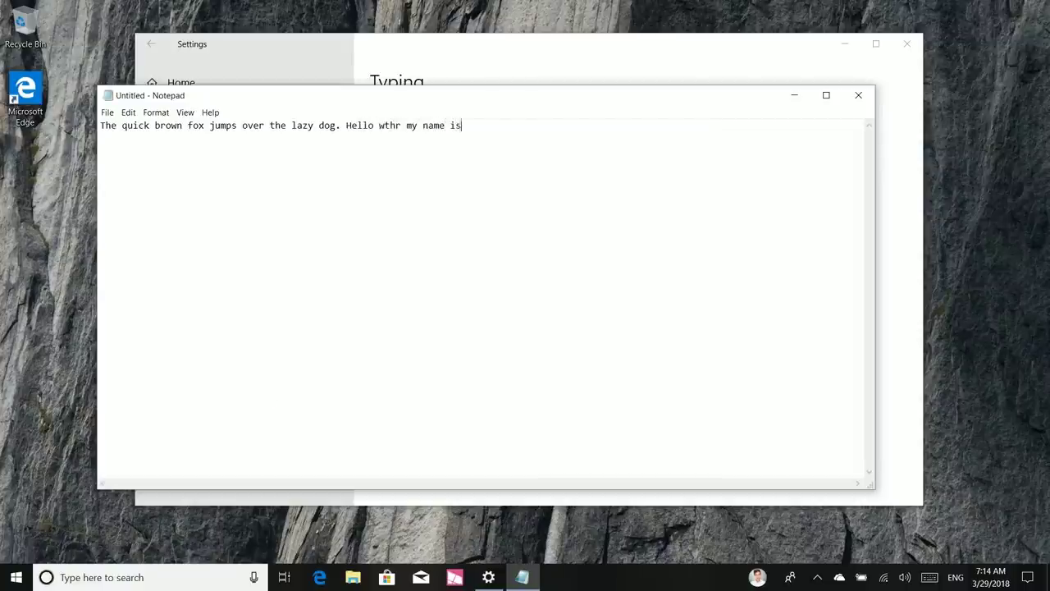
pyautogui.write(' Zac and I am typing ')
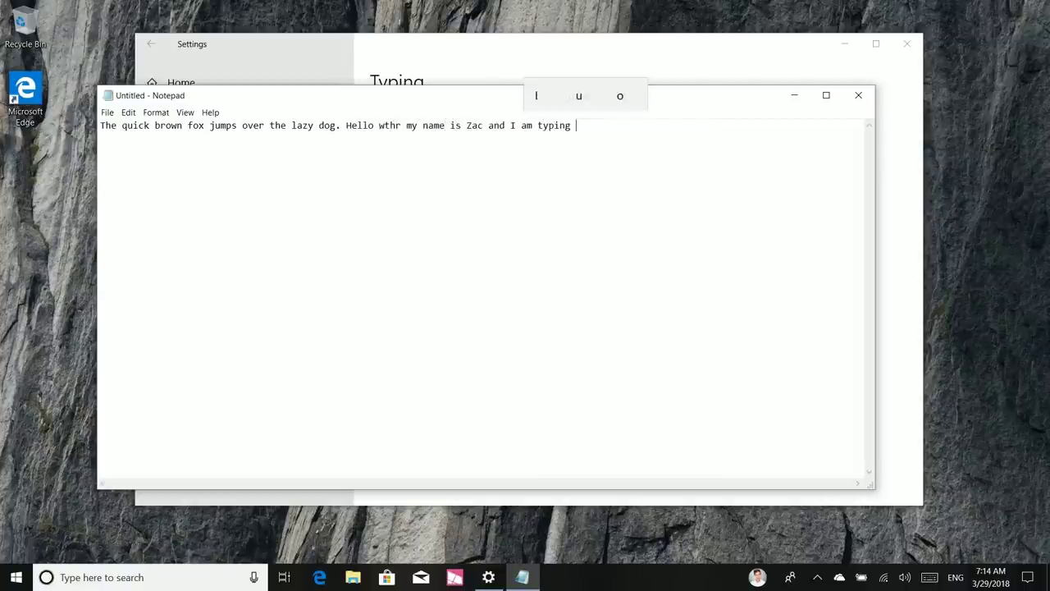
pyautogui.write('really fast and not r')
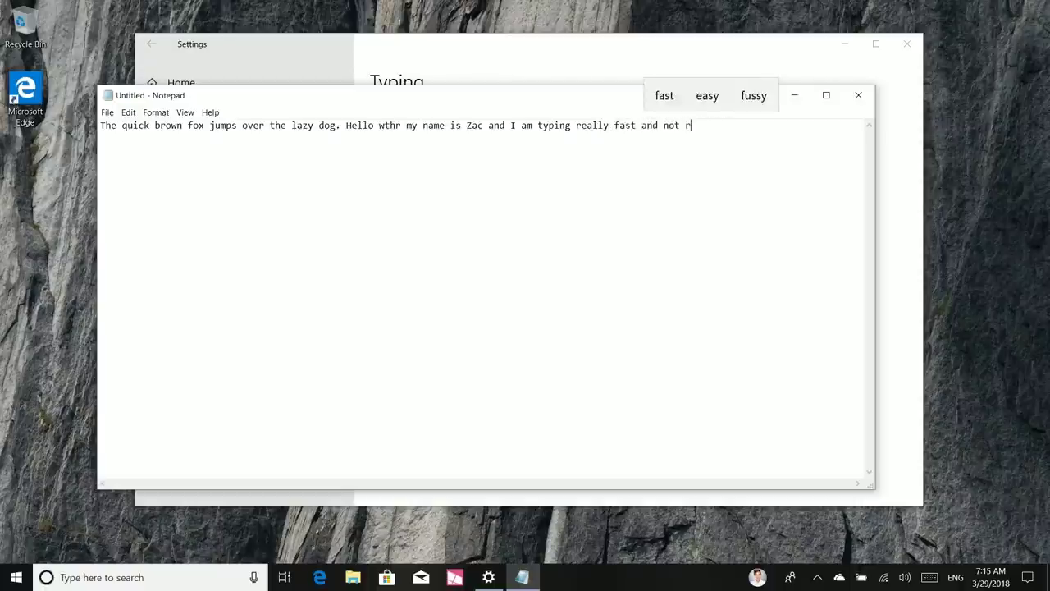
pyautogui.write('eally thinking about it s')
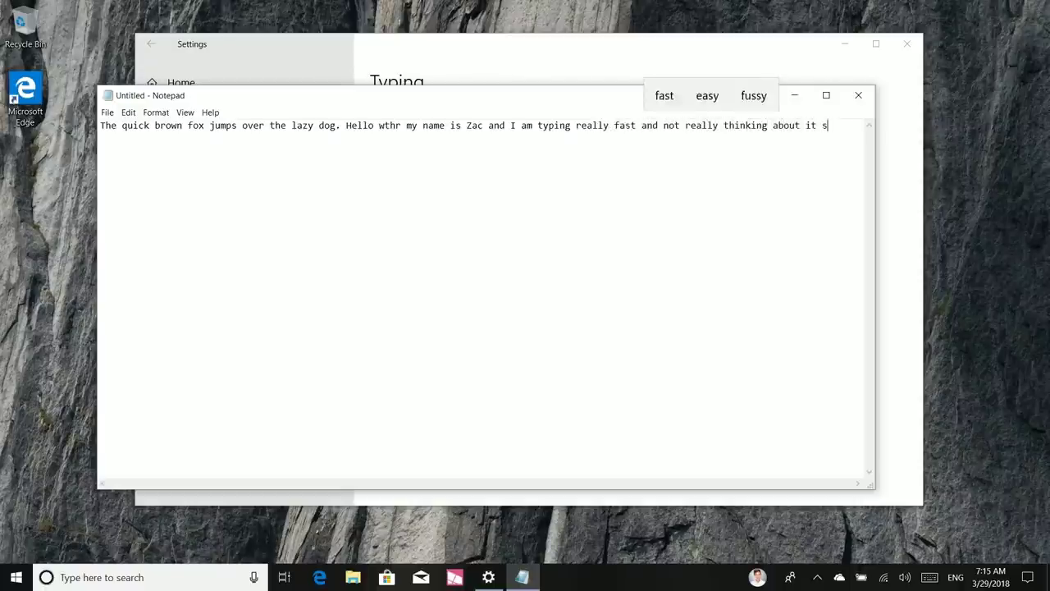
pyautogui.write('o ther should be many ')
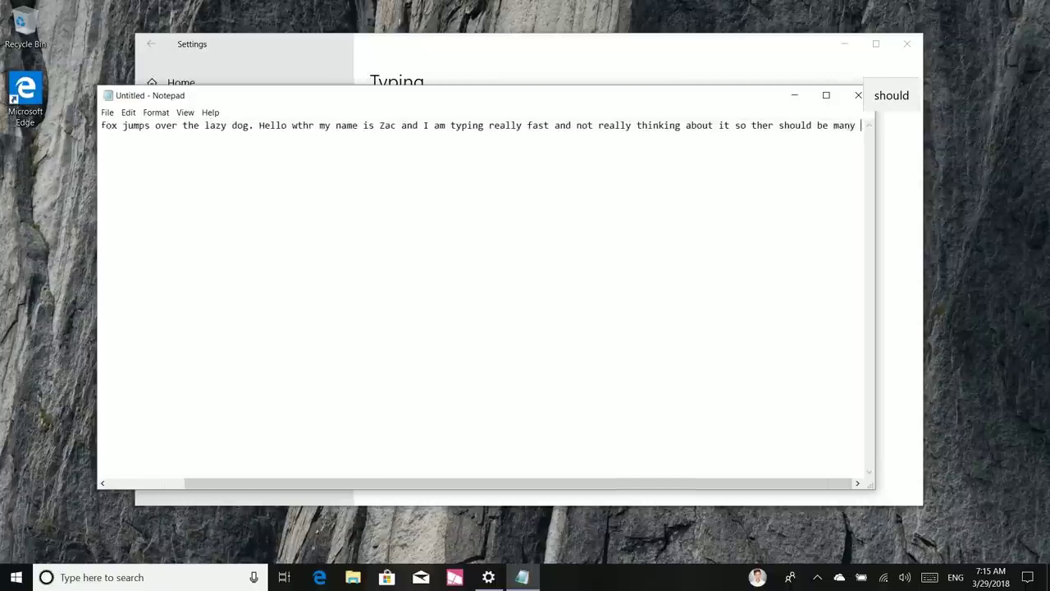
pyautogui.write('mistakes and whatever els')
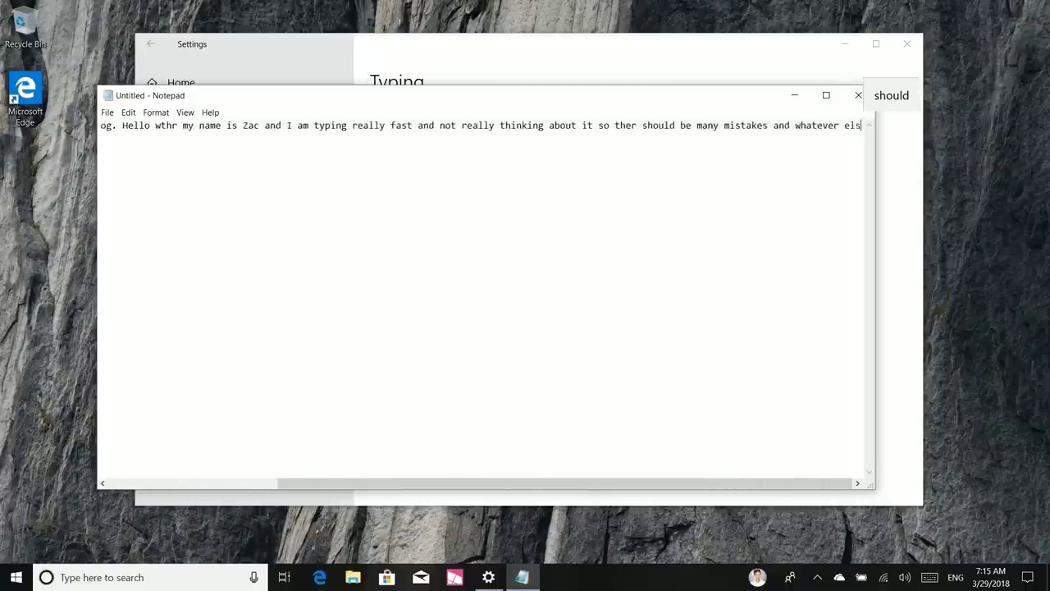
pyautogui.write('e to see if the com')
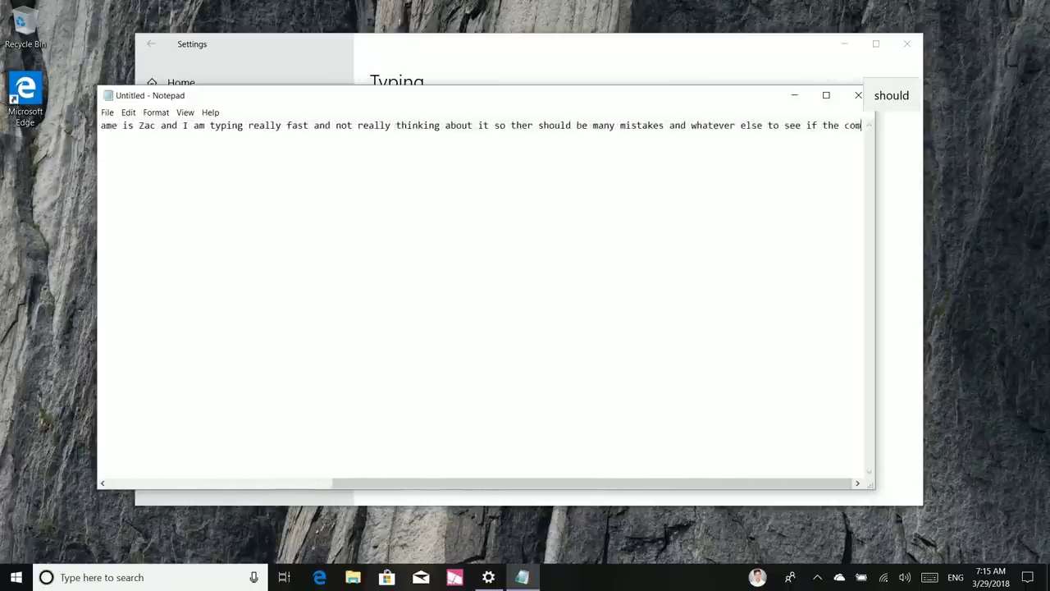
pyautogui.write('puter autoco')
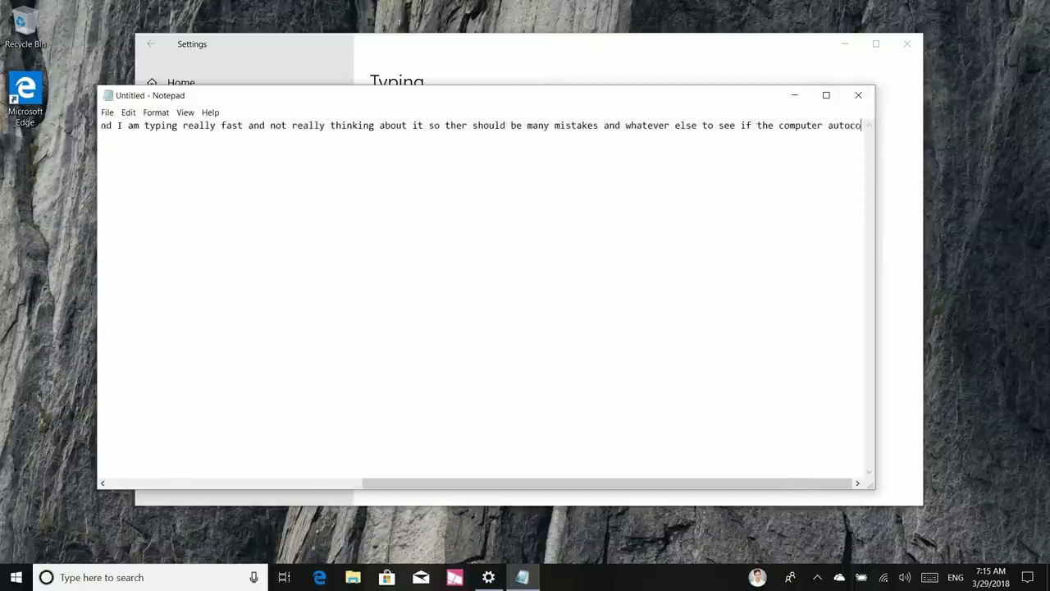
pyautogui.write('rrected the mistakes re')
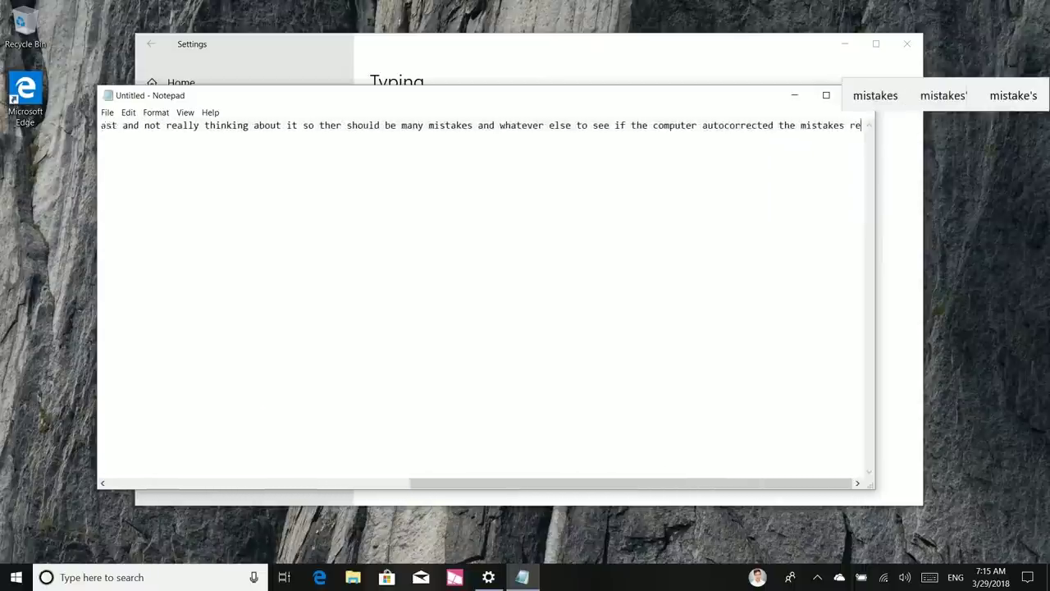
pyautogui.write('ally well,')
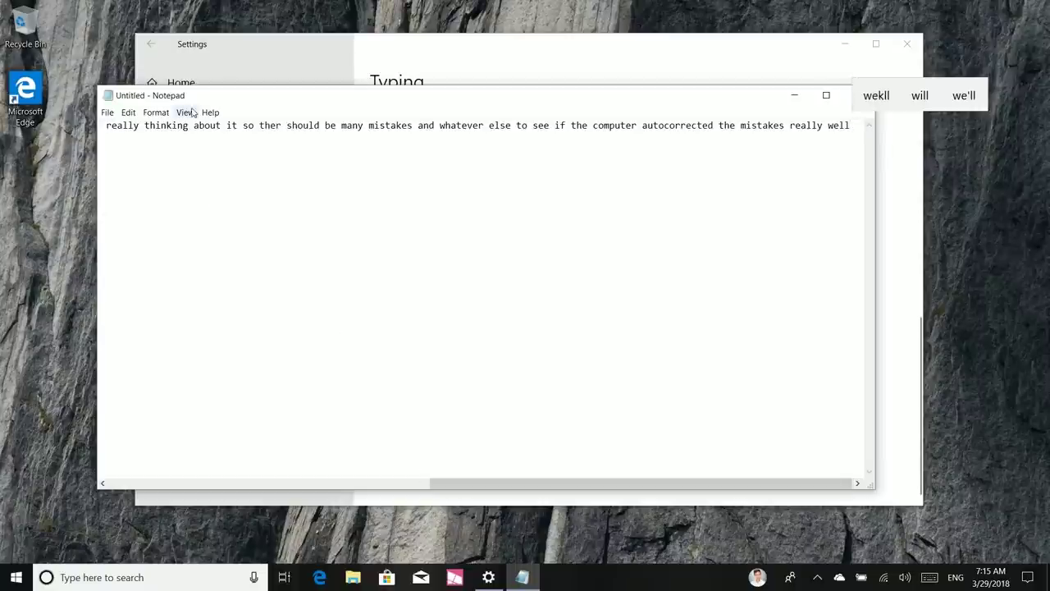
# - Turn on Word Wrap in Notepad so the long line fits the window
pyautogui.click(156, 112)
pyautogui.click(173, 127)
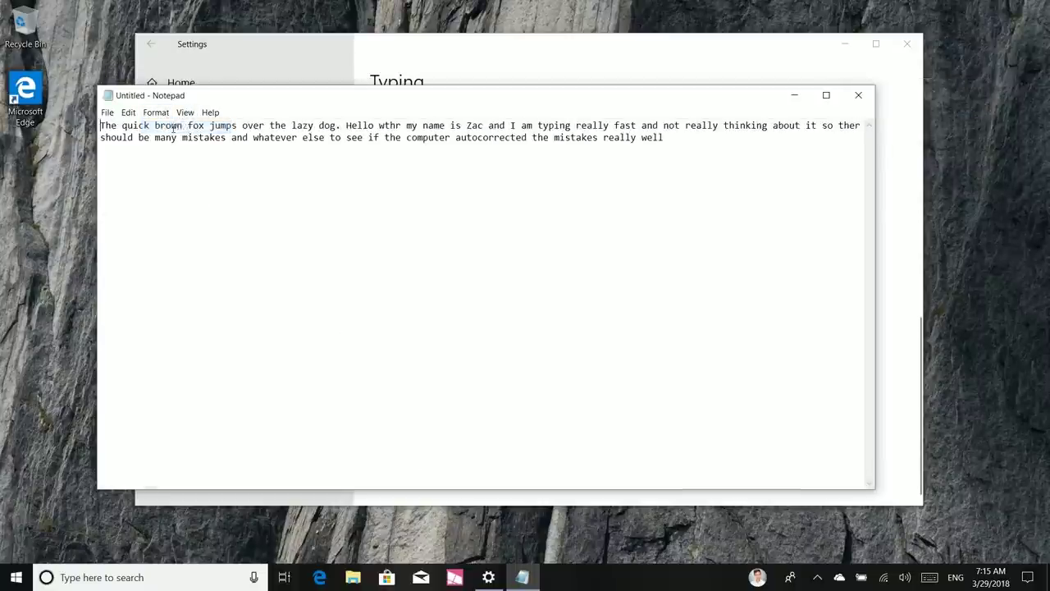
pyautogui.click(184, 216)
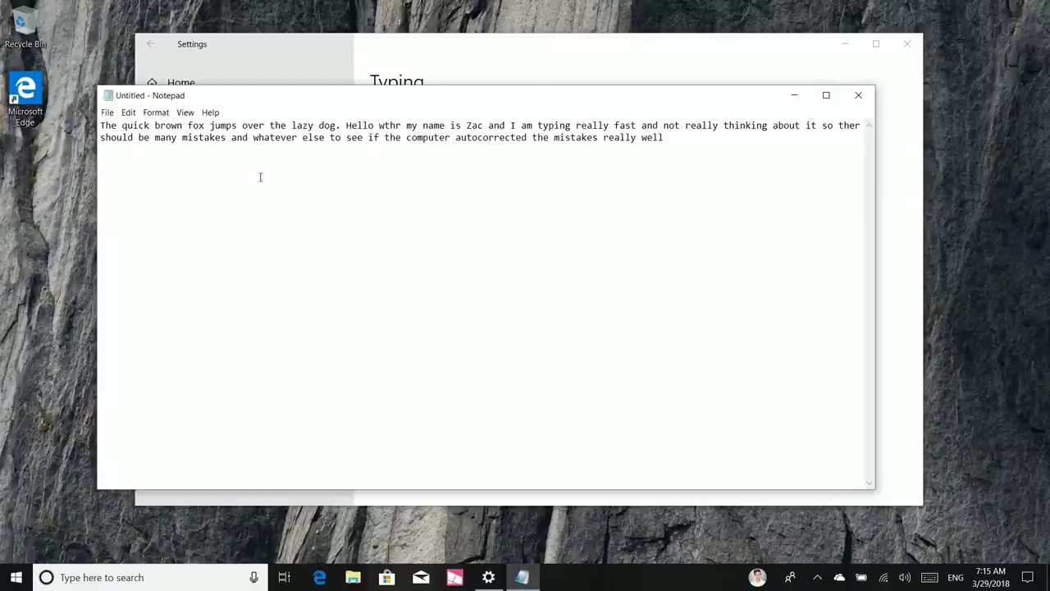
# - Correct the misspelled words "wthr" and "ther" in the Notepad text to "there"
pyautogui.doubleClick(391, 127)
pyautogui.write('there')
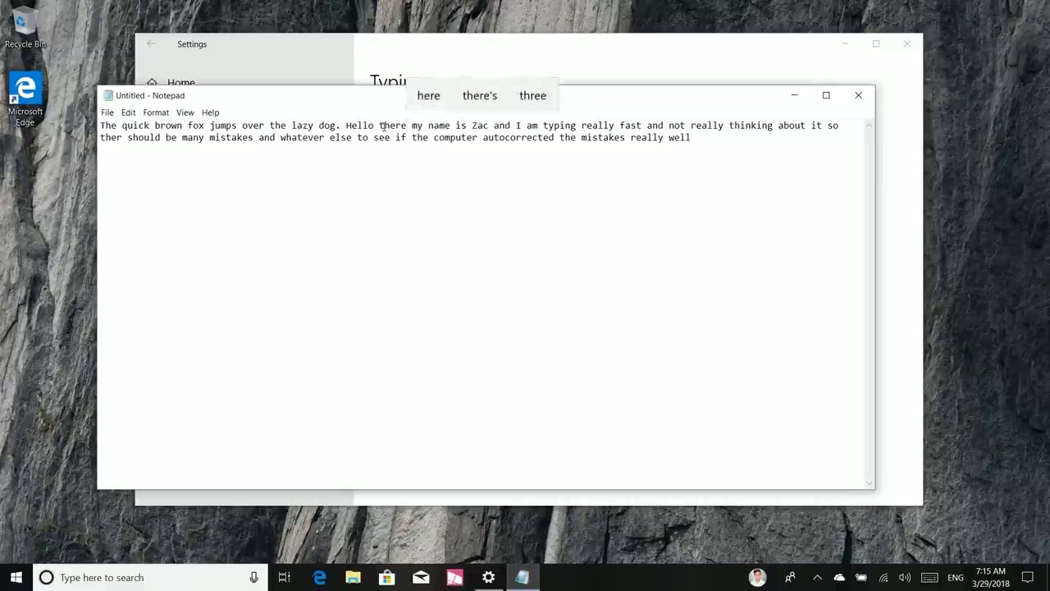
pyautogui.click(534, 137)
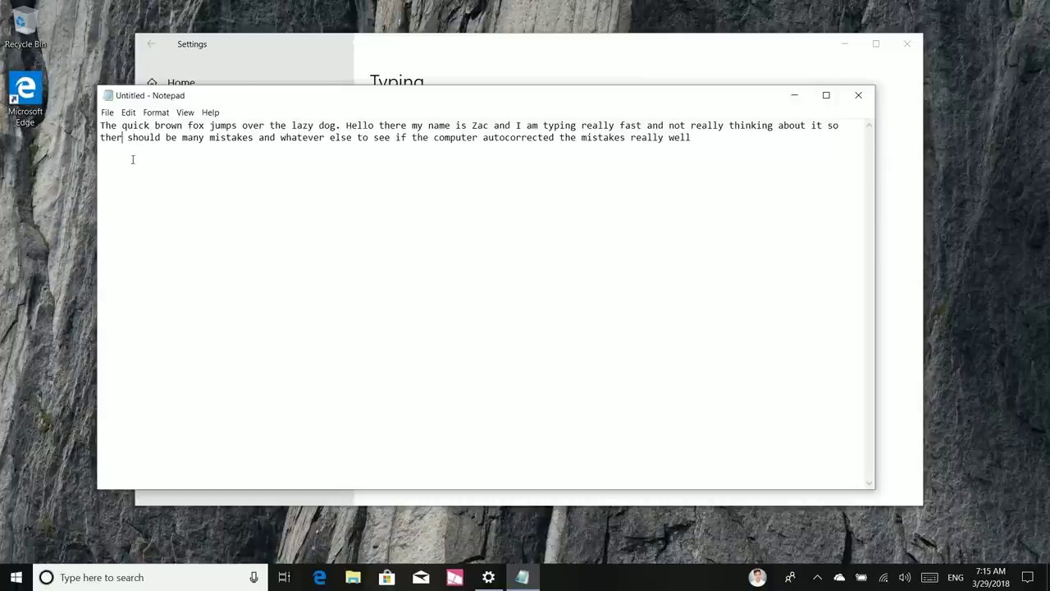
pyautogui.write('e')
pyautogui.click(335, 183)
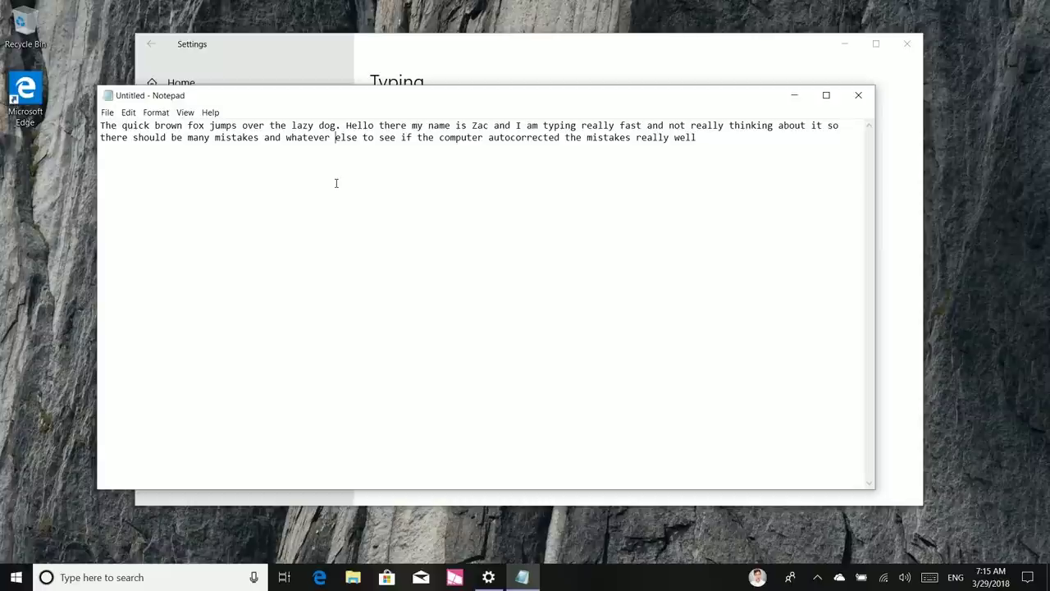
# - Delete all the text in Notepad and close its window
pyautogui.hotkey('ctrl', 'a')
pyautogui.press('BackSpace')
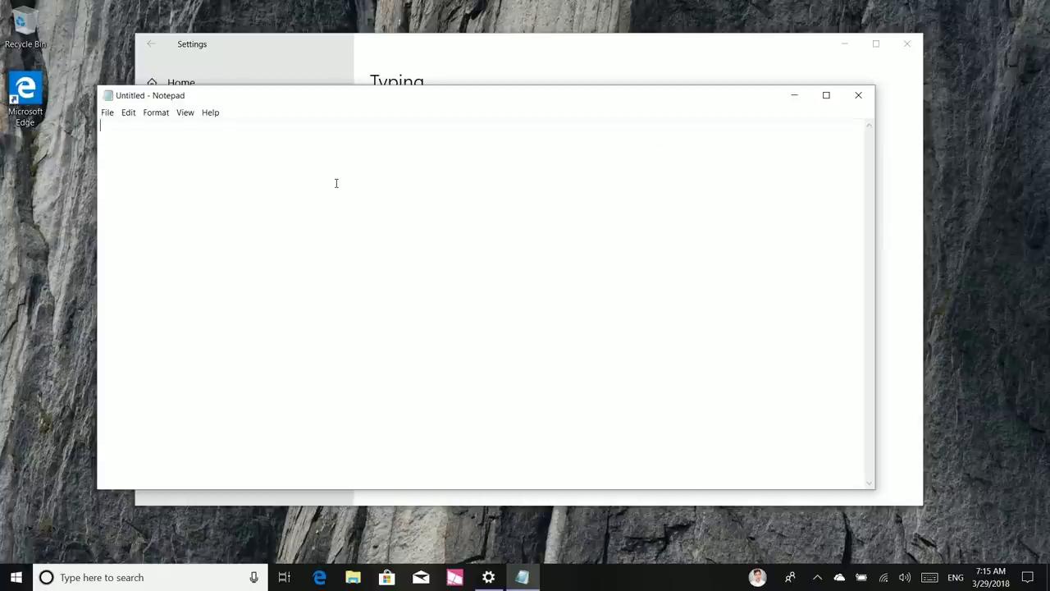
pyautogui.click(858, 95)
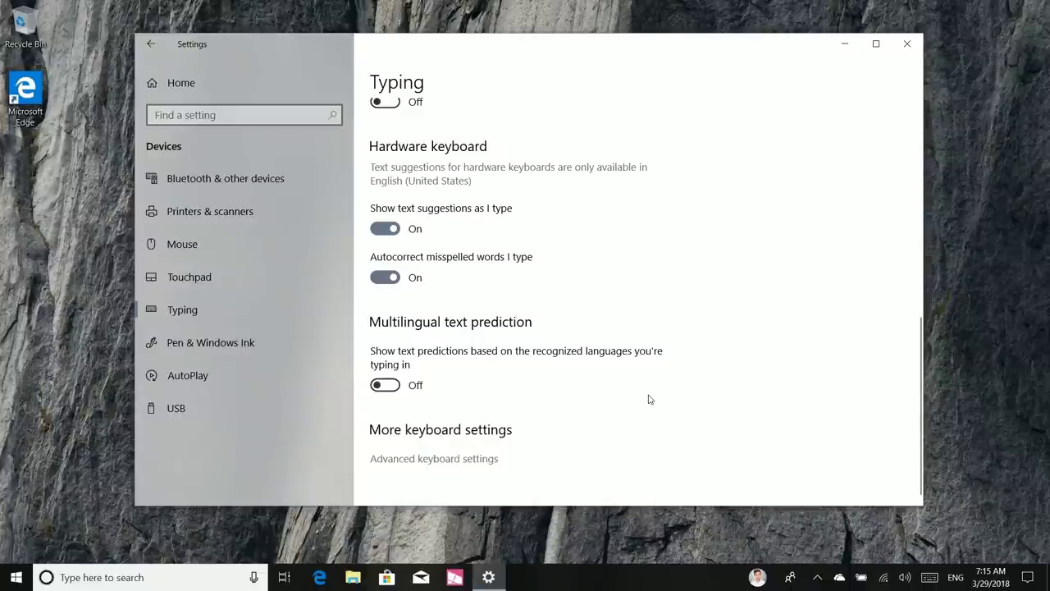
# - Turn off "Show text suggestions as I type" for the hardware keyboard and return to the Settings home page
pyautogui.click(385, 228)
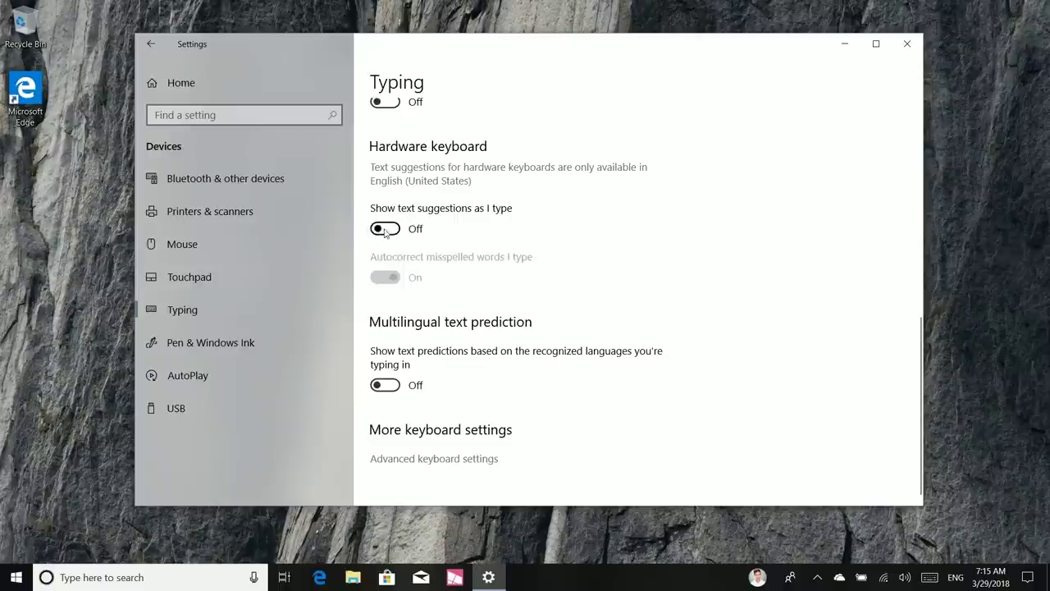
pyautogui.click(203, 86)
pyautogui.press('super+g')
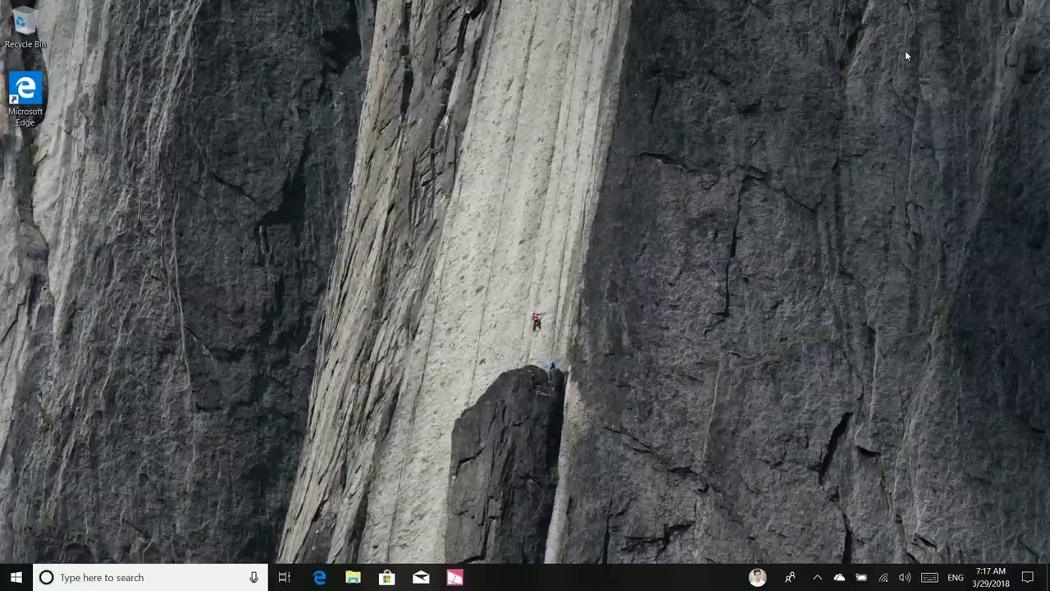
# - Examine the GPU 0 performance graphs in Task Manager's detailed view, and close Task Manager
pyautogui.hotkey('ctrl', 'shift', 'Escape')
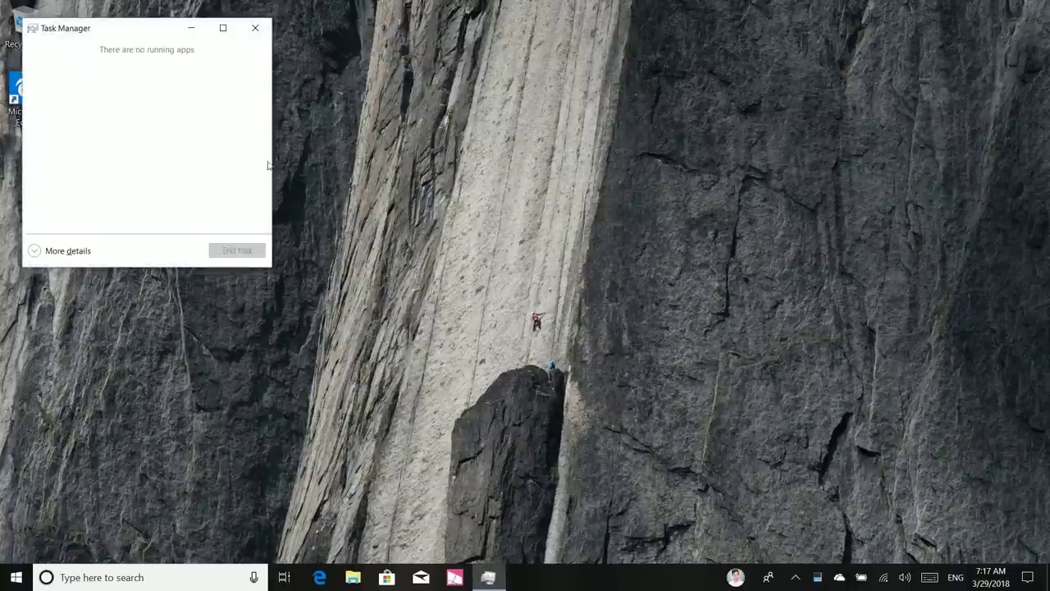
pyautogui.click(33, 248)
pyautogui.click(109, 62)
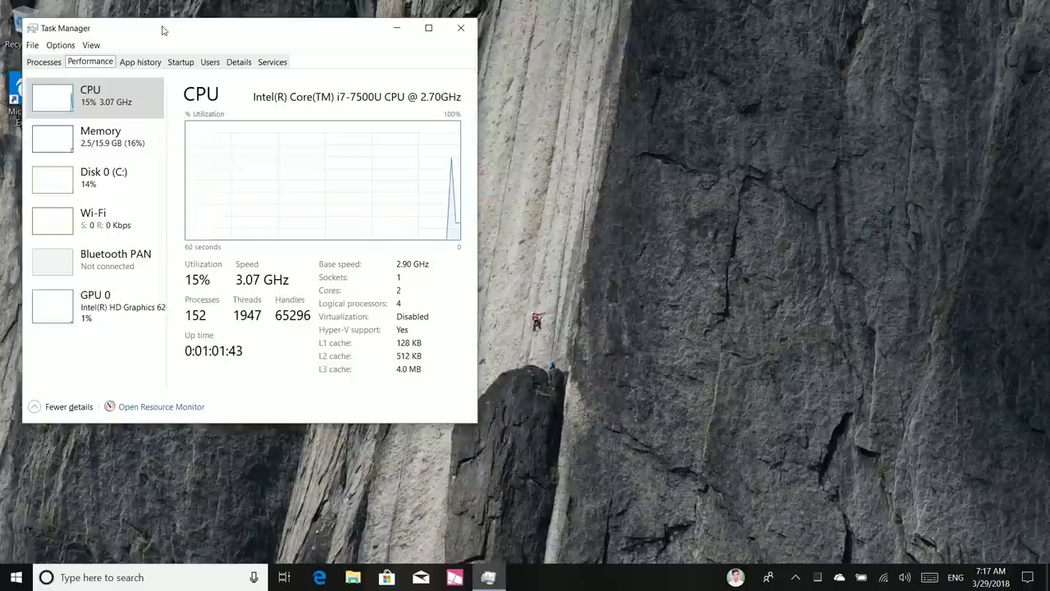
pyautogui.moveTo(160, 29); pyautogui.dragTo(215, 22)
pyautogui.click(171, 287)
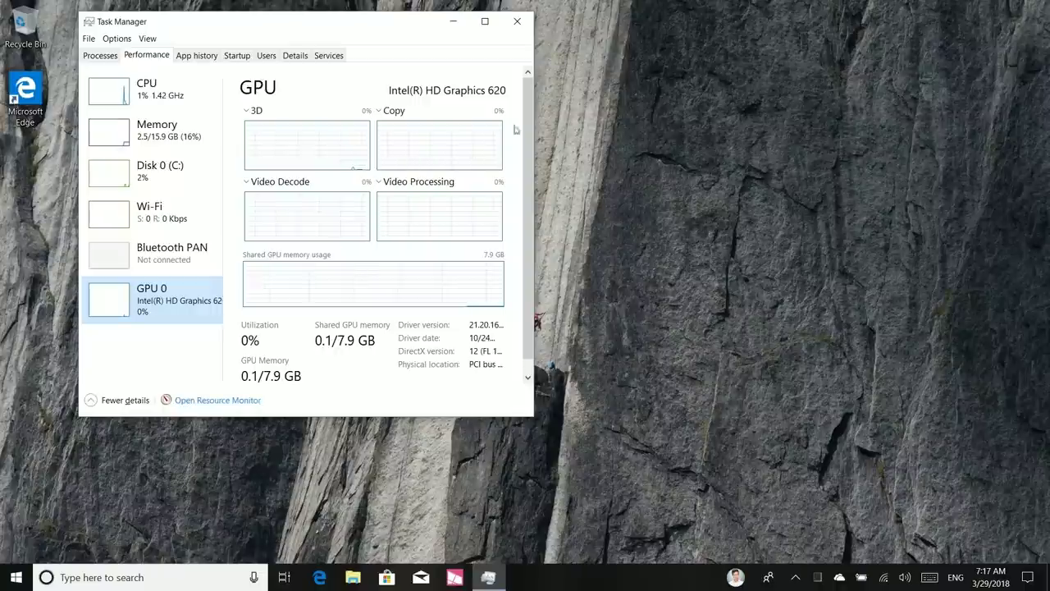
pyautogui.click(511, 23)
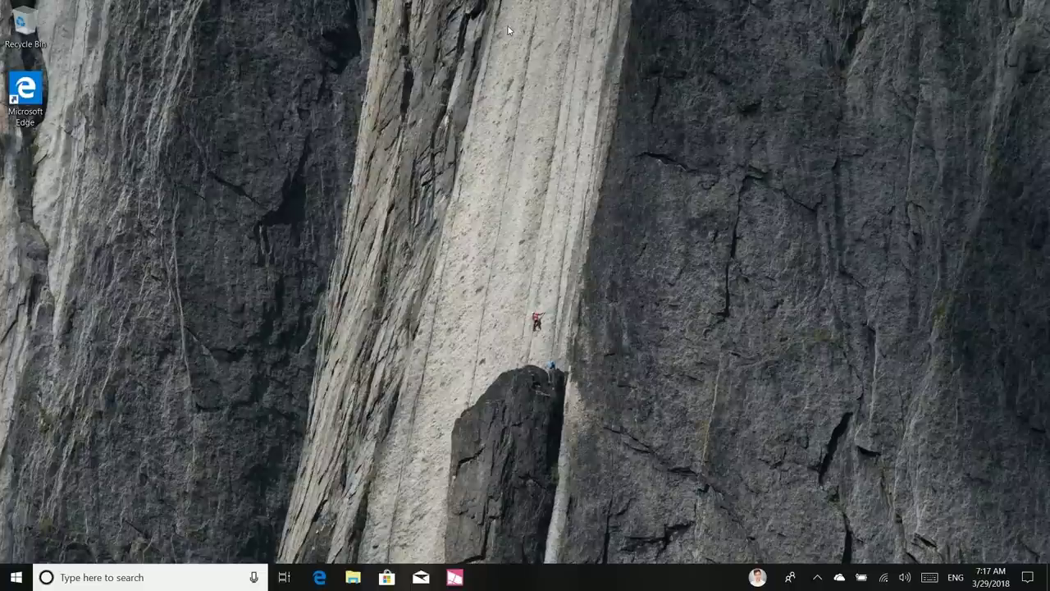
pyautogui.press('super')
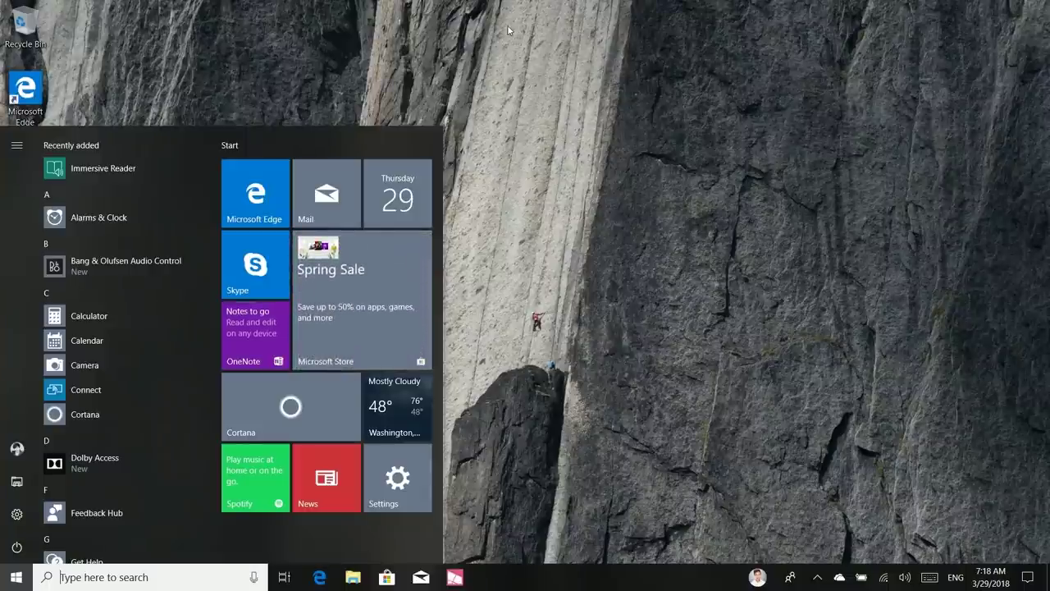
pyautogui.click(620, 238)
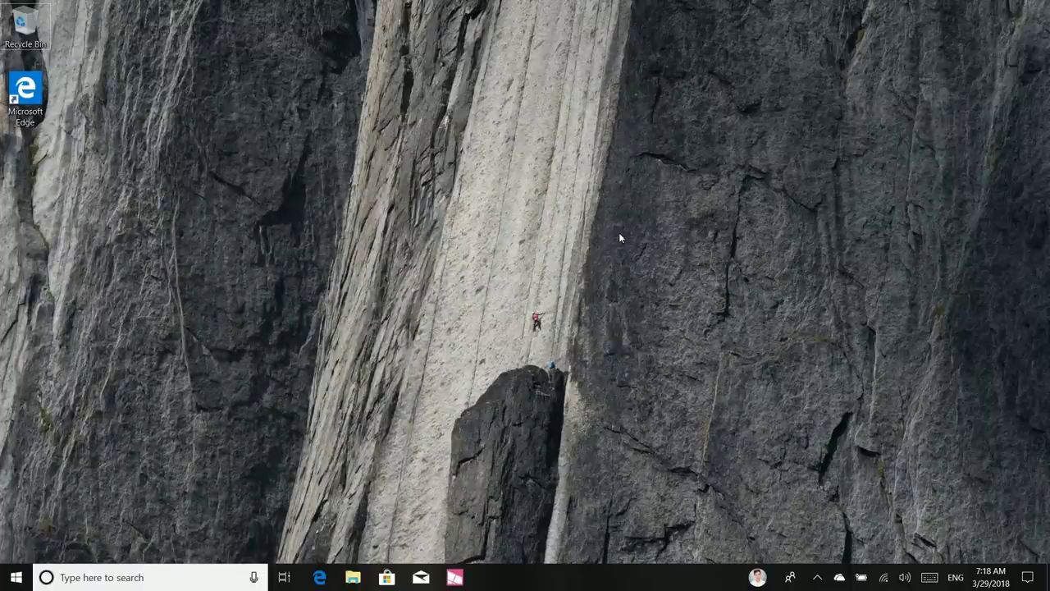